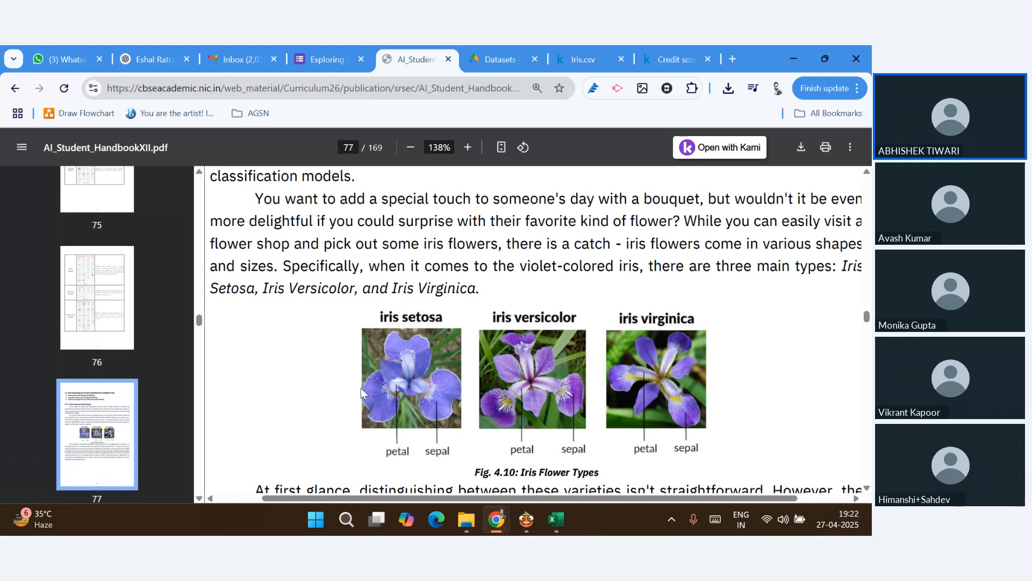
Read the handbook's Iris flower section through Step 2 on selecting the data widget
scroll(359, 424, "down", 2)
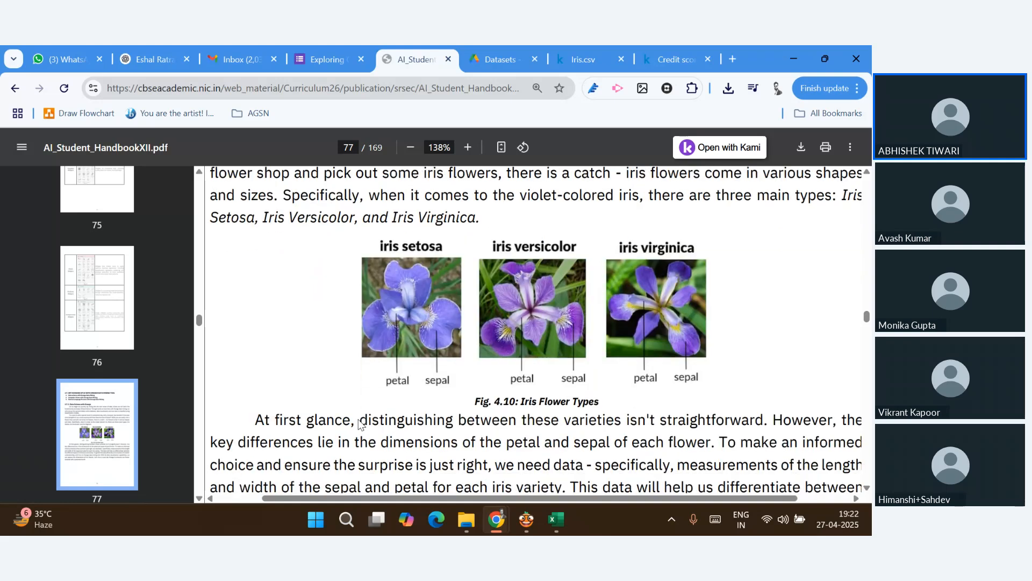
scroll(360, 424, "down", 2)
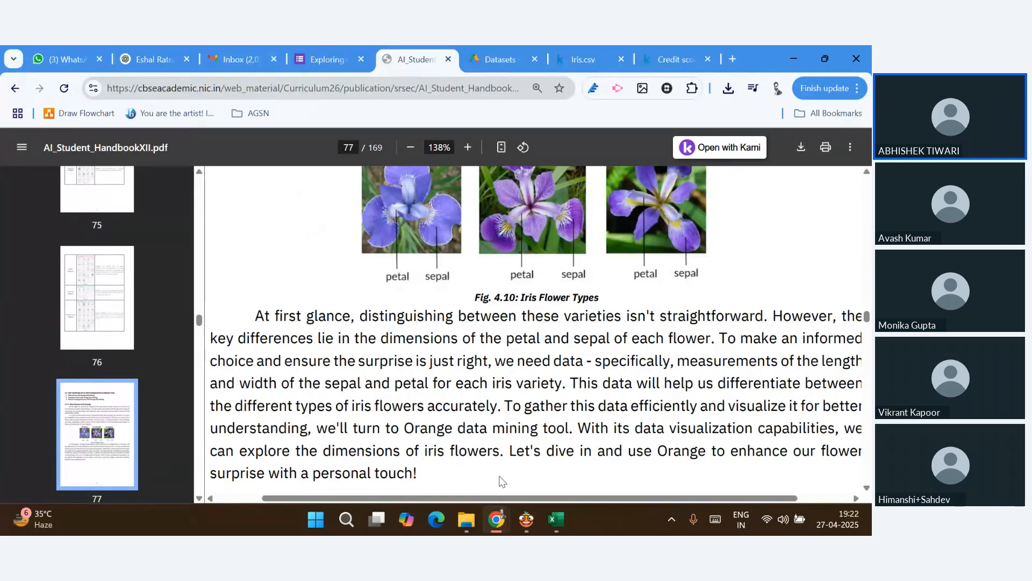
scroll(501, 480, "down", 5)
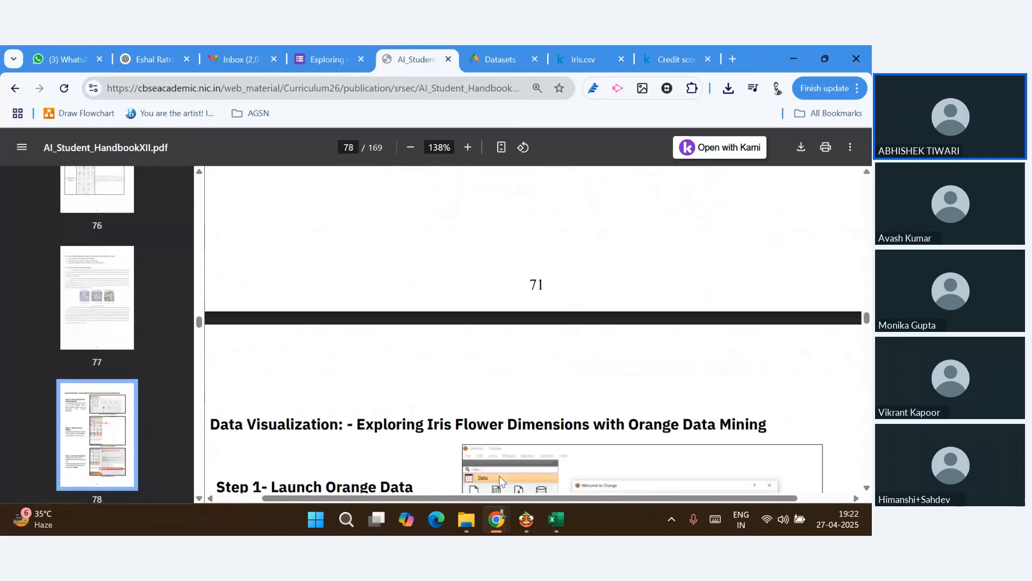
scroll(500, 478, "down", 5)
scroll(520, 459, "down", 1)
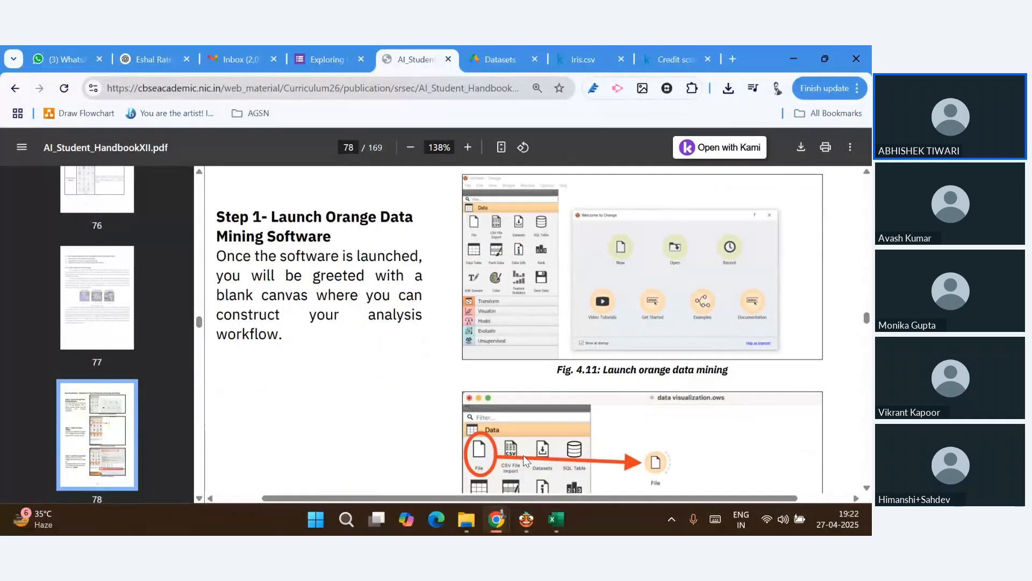
scroll(524, 455, "up", 1)
scroll(523, 454, "down", 4)
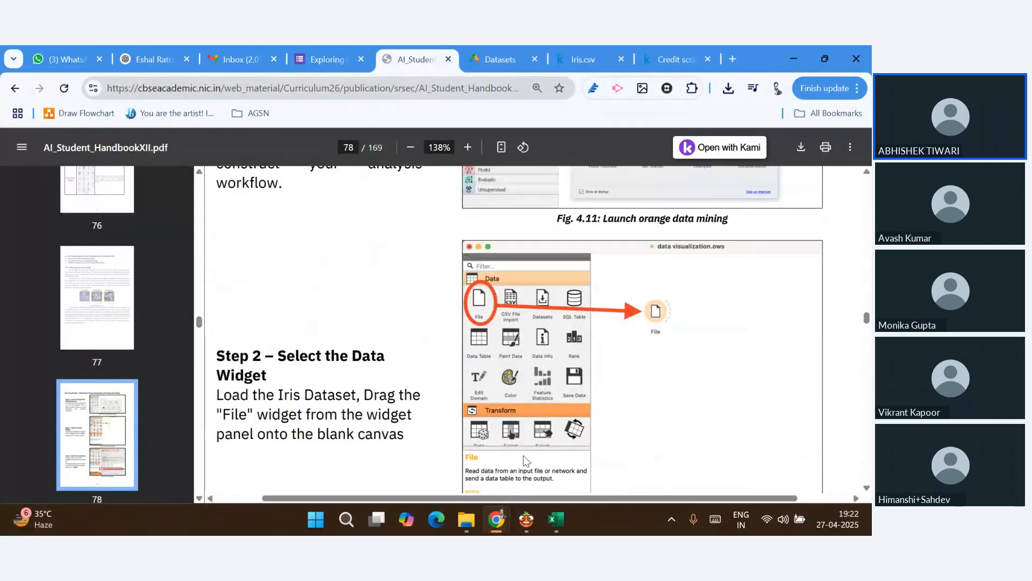
scroll(525, 457, "down", 2)
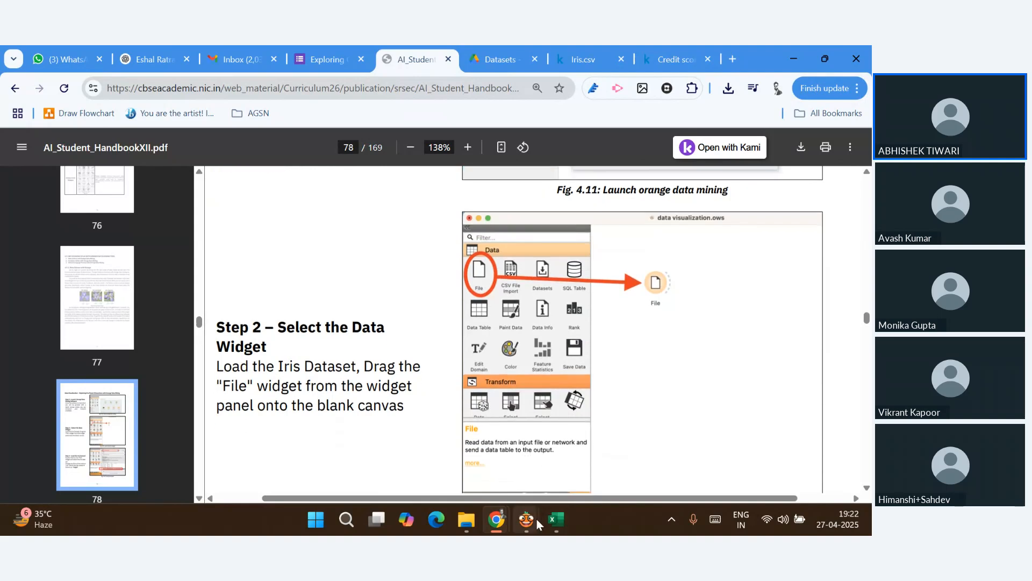
Switch to the blank Orange workflow window and add a File widget to the canvas
mouse_move(531, 519)
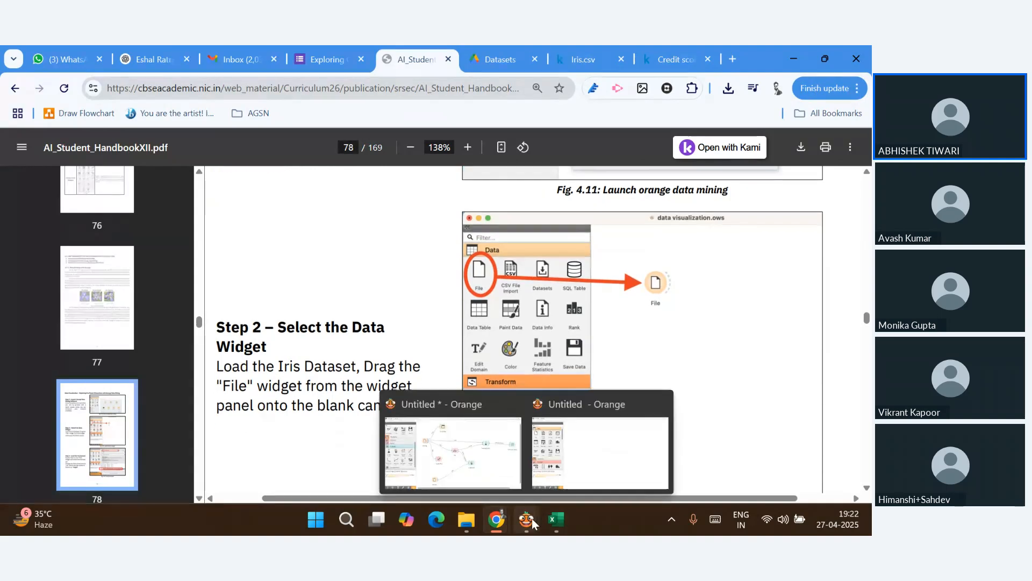
left_click(573, 471)
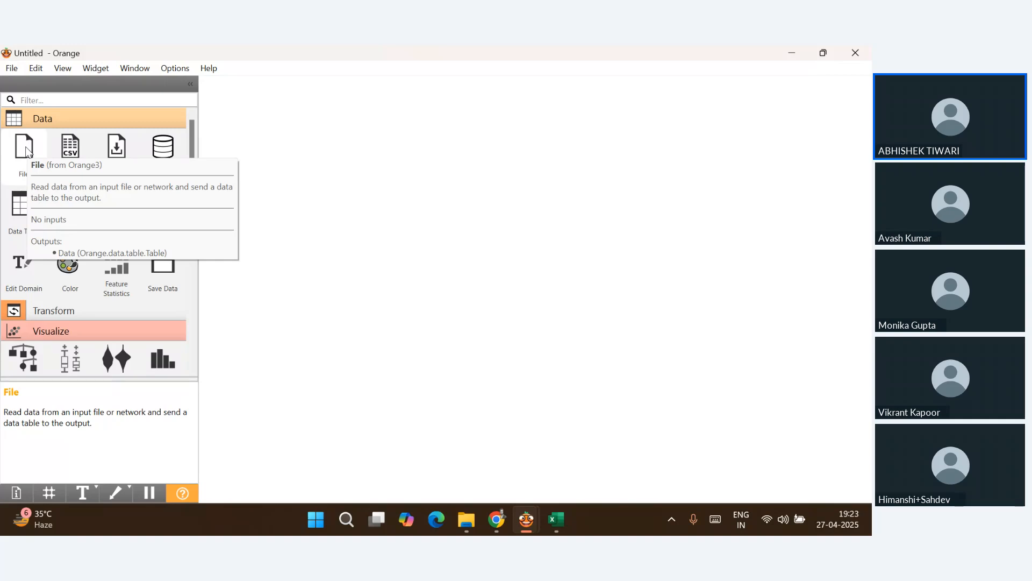
left_click(39, 143)
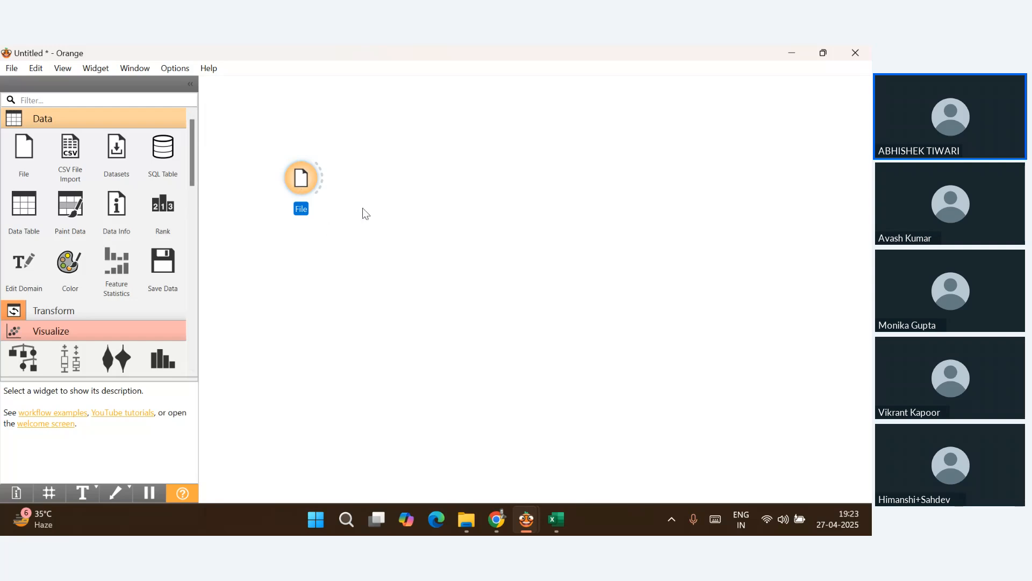
key("ctrl+z")
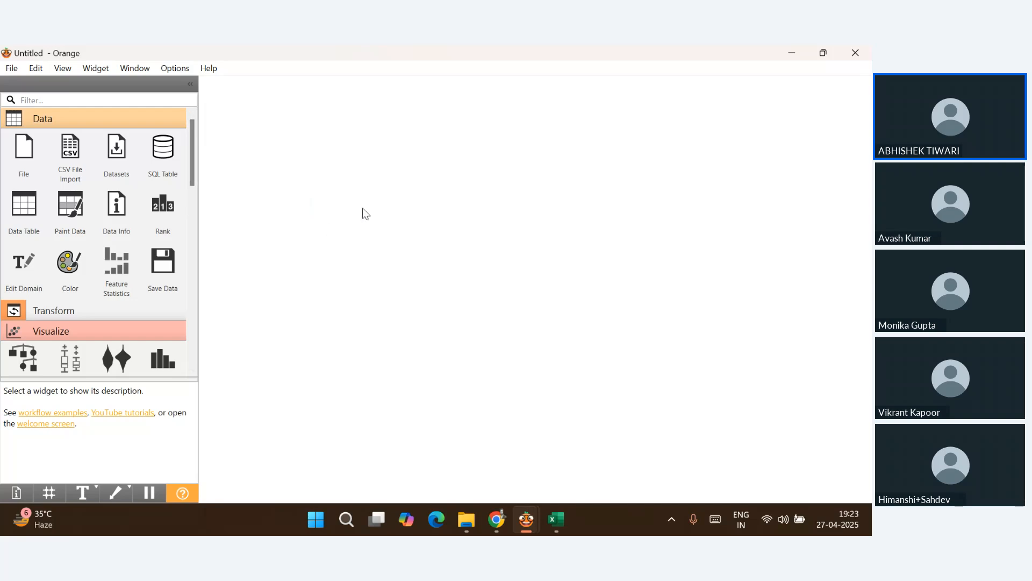
left_click(23, 154)
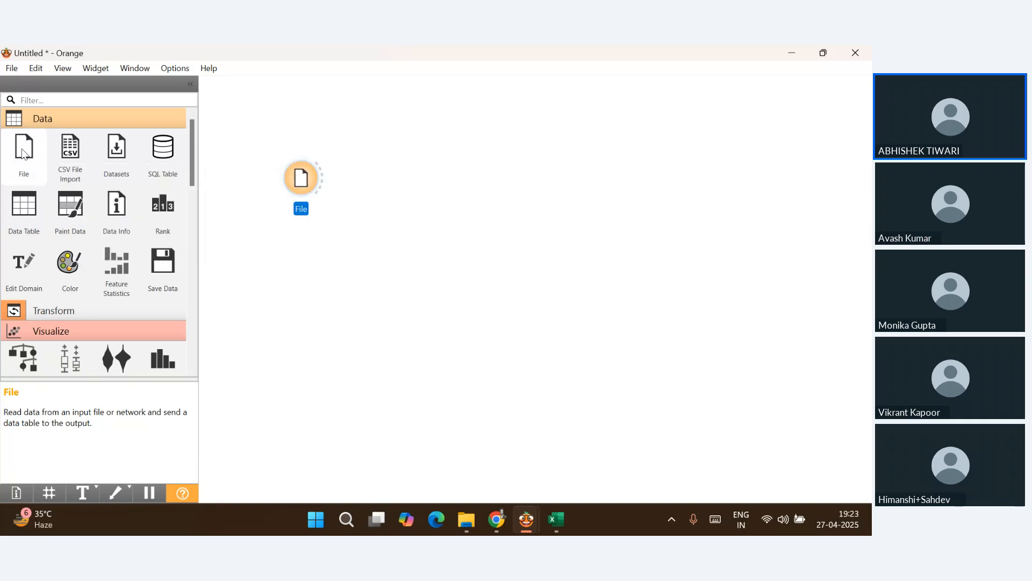
left_click_drag(23, 154, 253, 263)
left_click_drag(329, 252, 241, 279)
key("Delete")
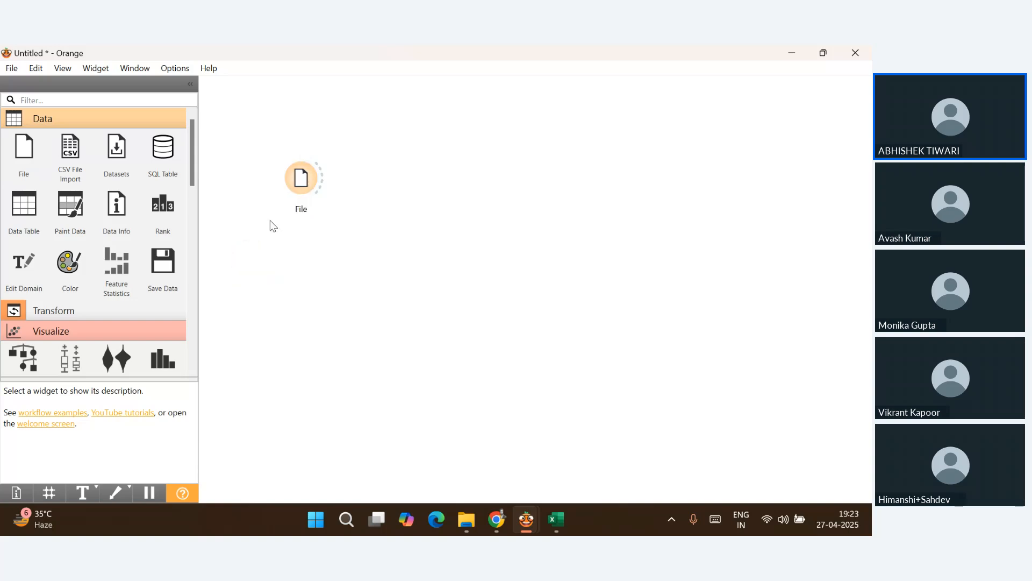
Open the File widget and browse for a source file, going to the Desktop location
double_click(308, 176)
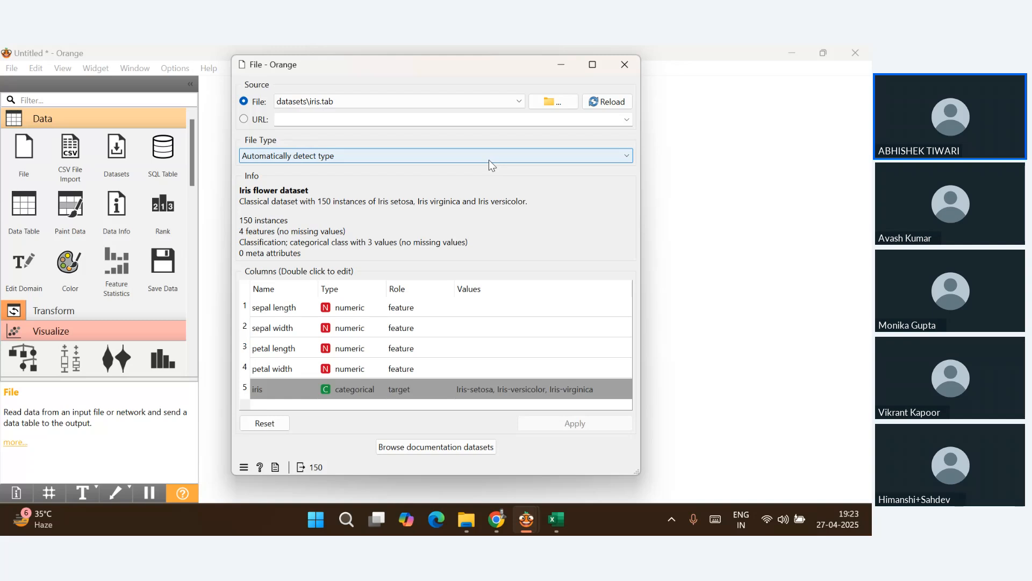
left_click(557, 107)
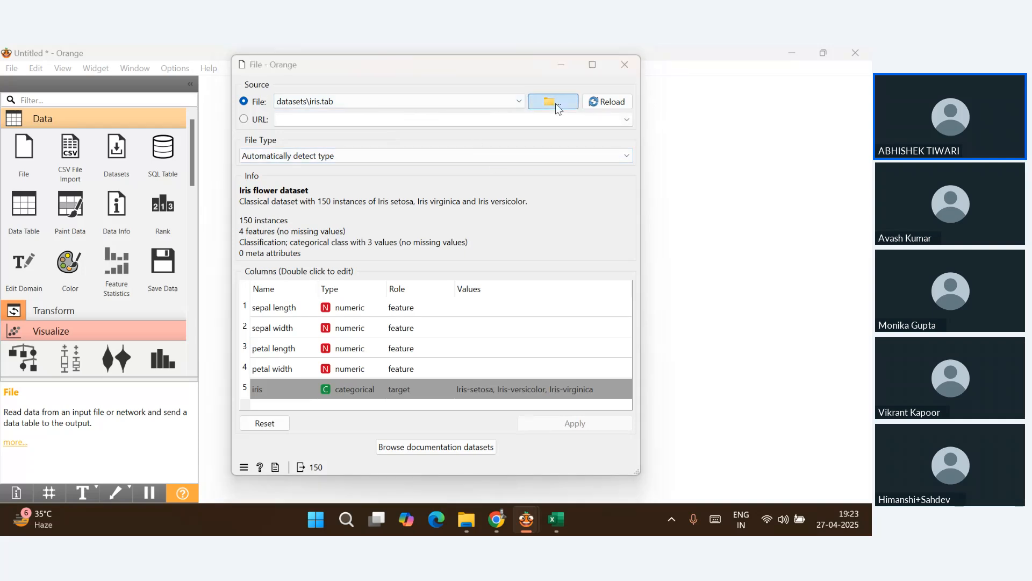
left_click(557, 107)
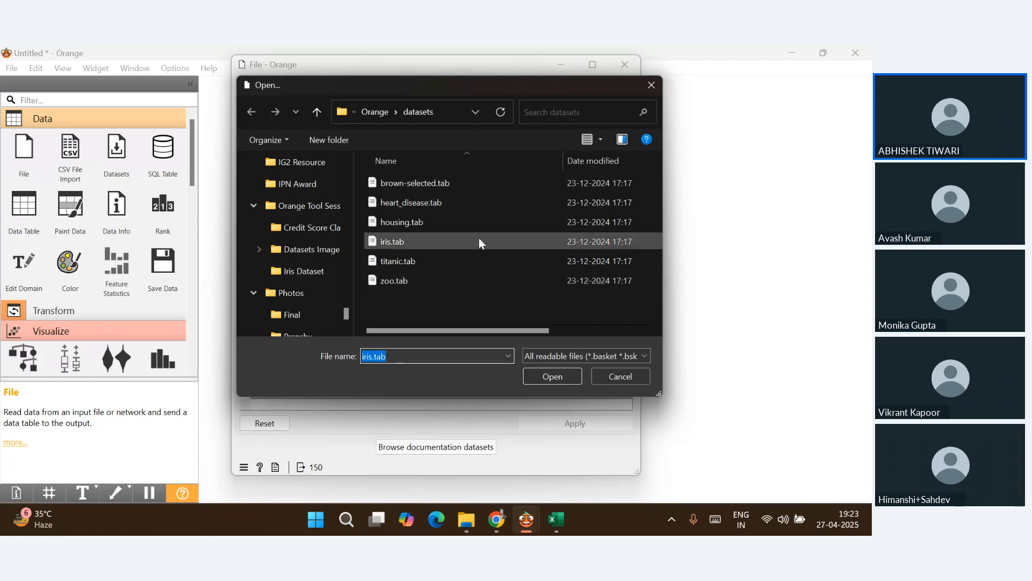
left_click(447, 112)
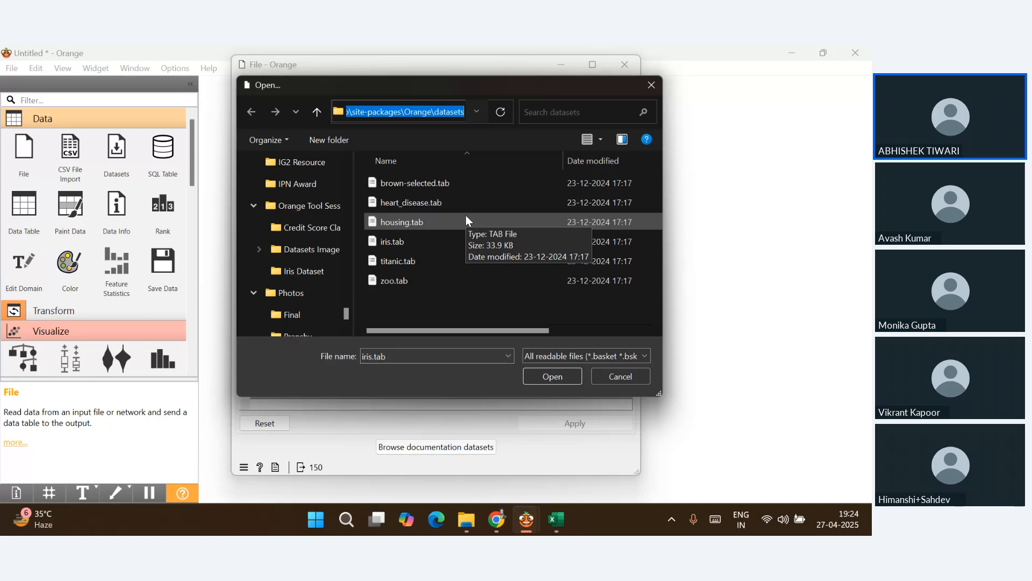
type("Desk")
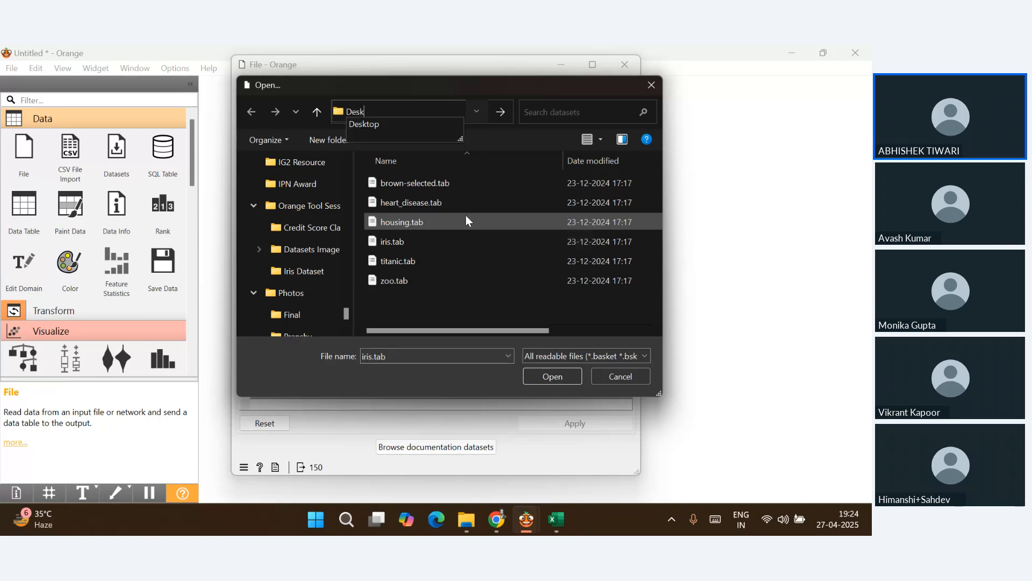
key("Down")
key("Return")
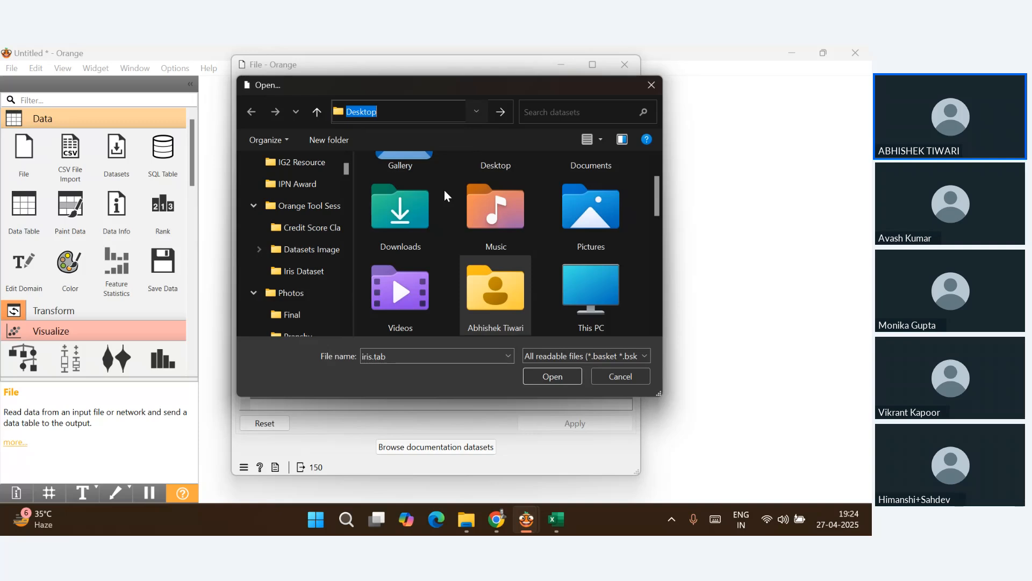
Load Iris.csv from the Iris Dataset folder inside Orange Tool Session as the source file
scroll(445, 191, "down", 5)
double_click(494, 198)
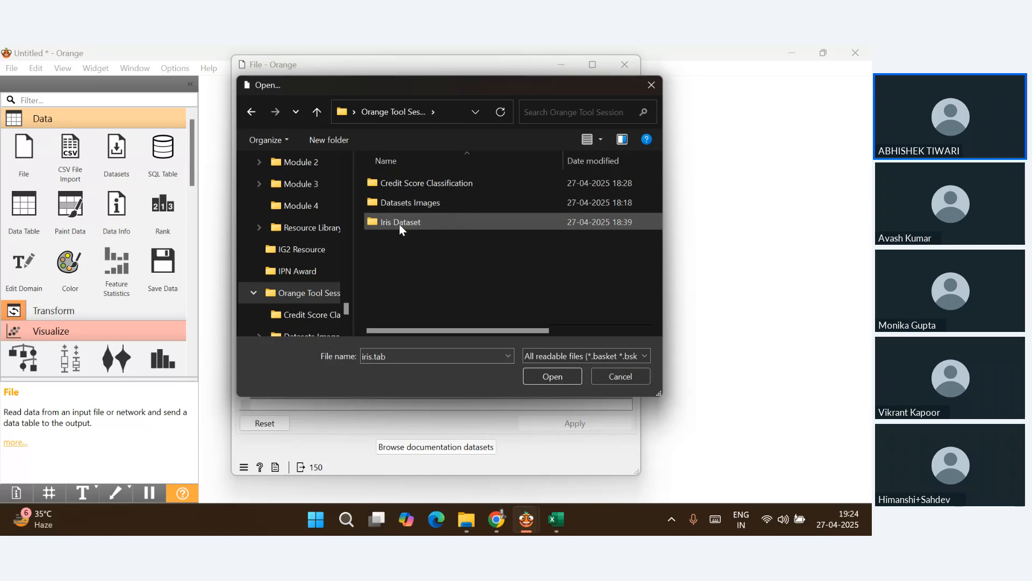
double_click(399, 223)
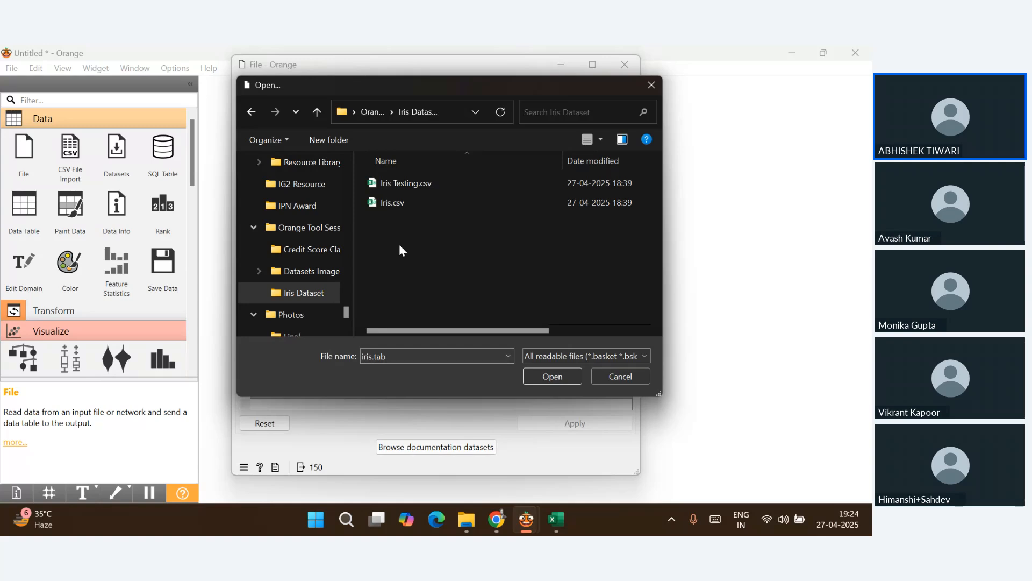
left_click(395, 202)
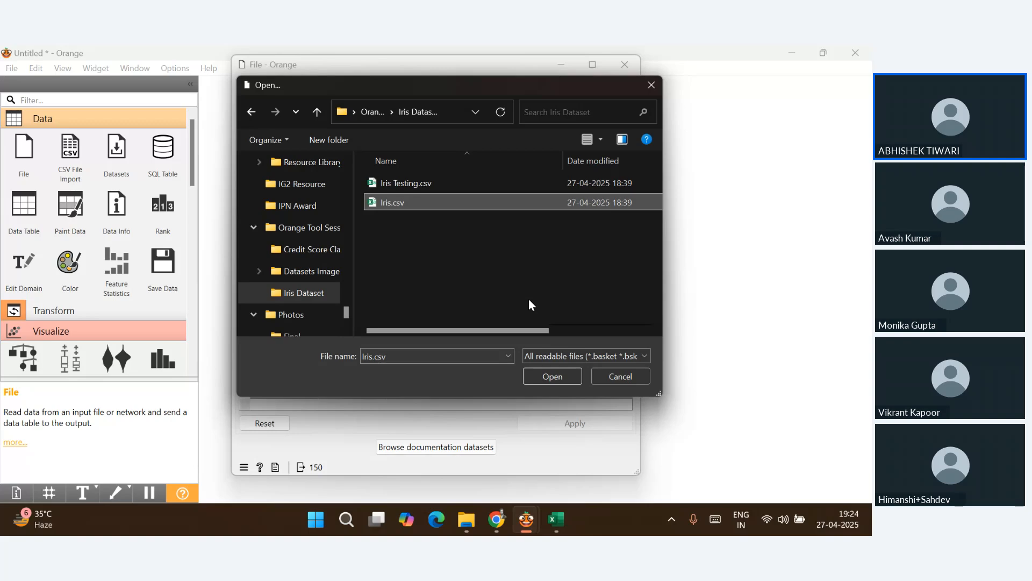
left_click(530, 375)
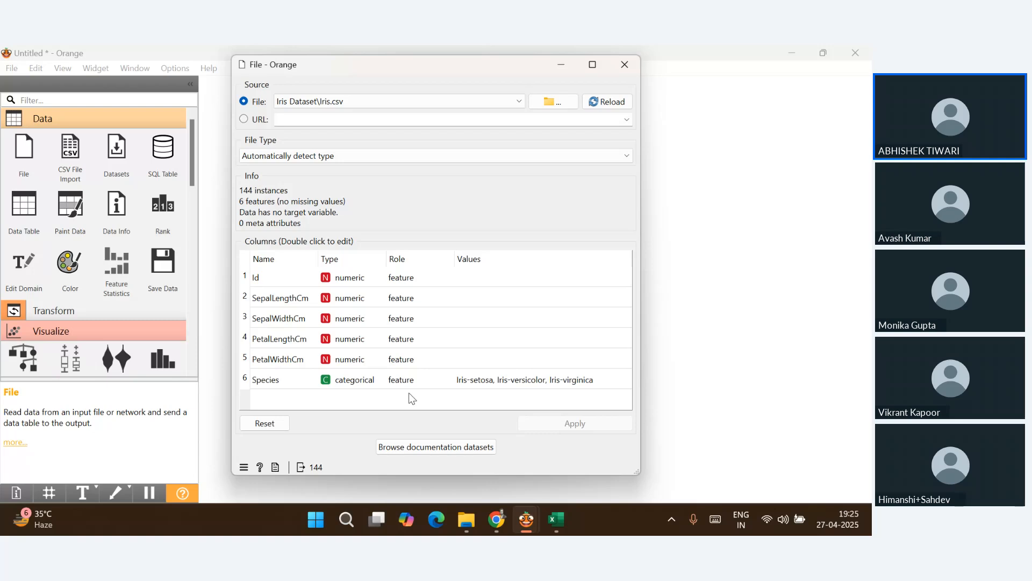
Set the Species column's role to target, apply the change and close the File widget's settings
double_click(397, 382)
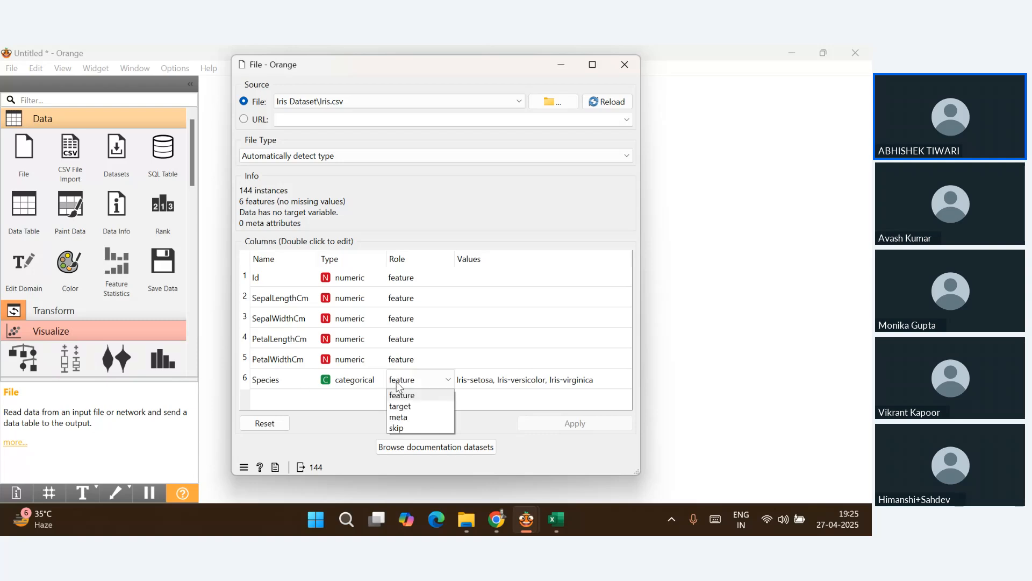
left_click(396, 382)
double_click(397, 382)
left_click(396, 382)
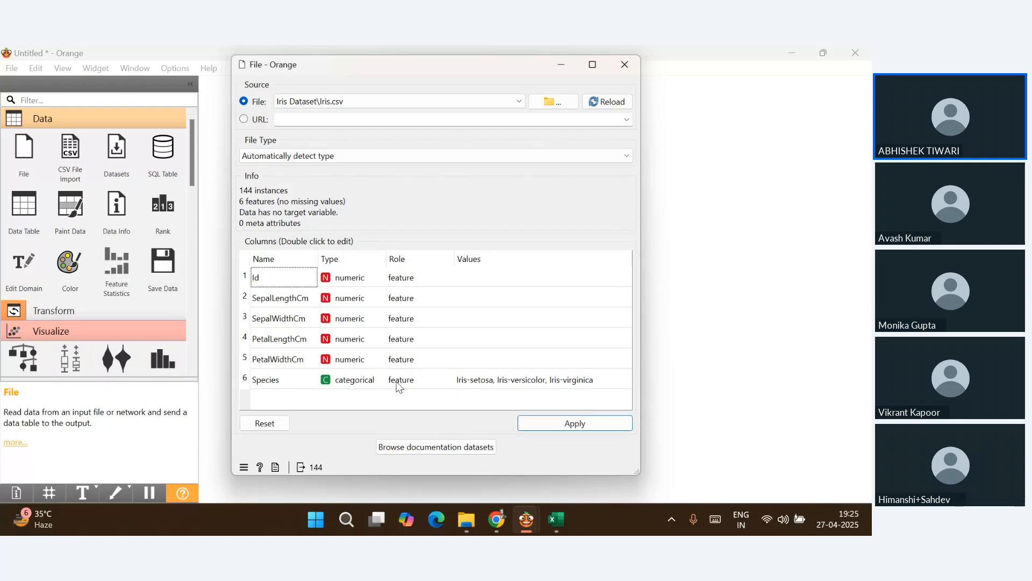
double_click(404, 380)
left_click(403, 380)
double_click(404, 380)
left_click(404, 380)
double_click(404, 380)
left_click(404, 379)
double_click(406, 380)
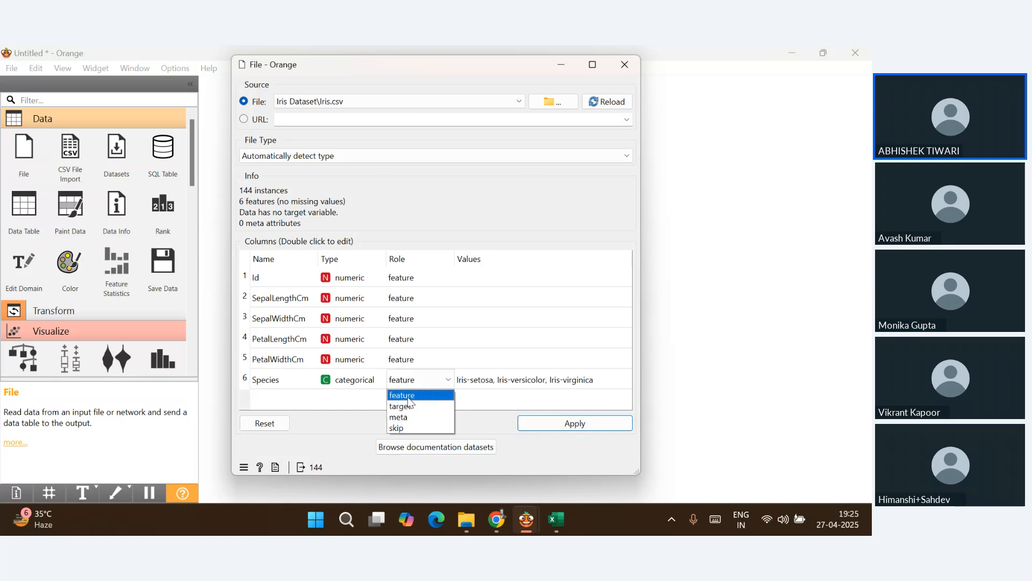
left_click(410, 407)
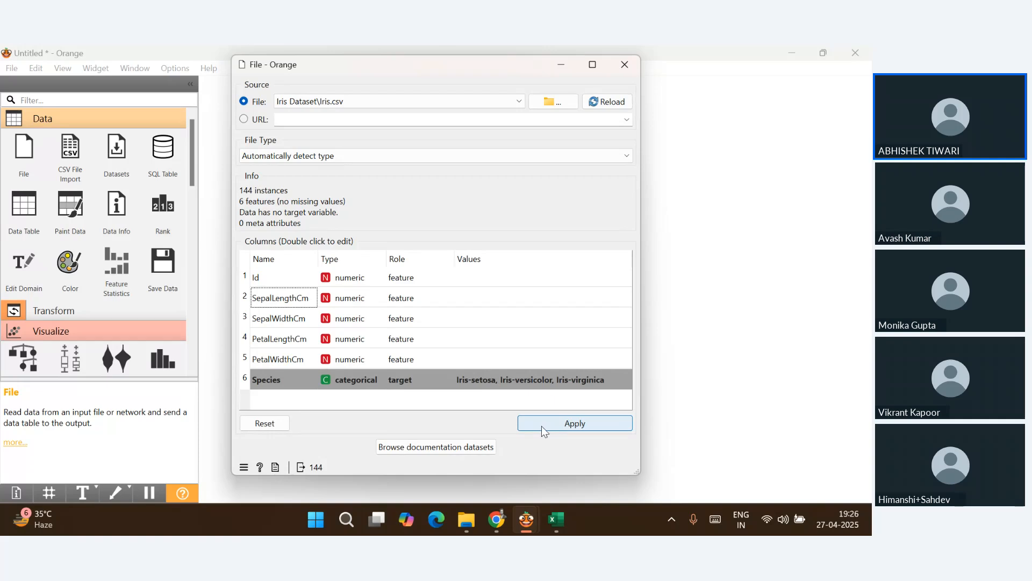
left_click(570, 425)
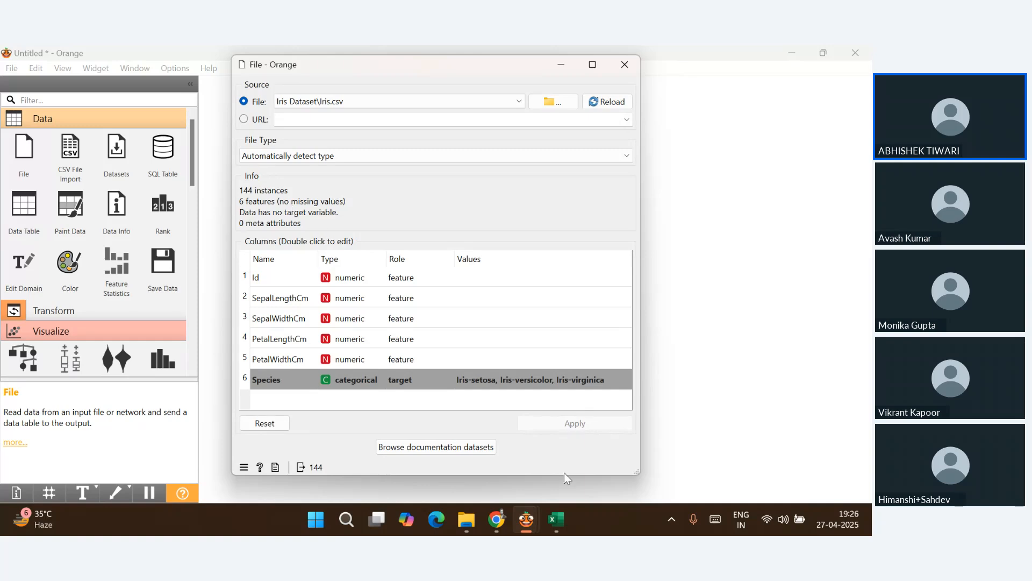
left_click(625, 65)
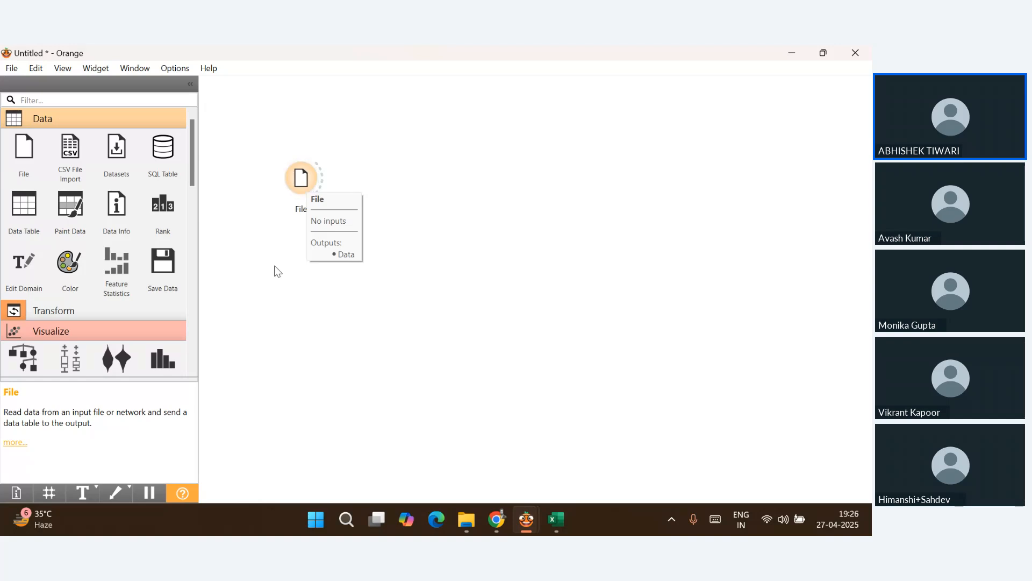
Add a Data Table widget beside the File widget and connect the File output to it
left_click(27, 208)
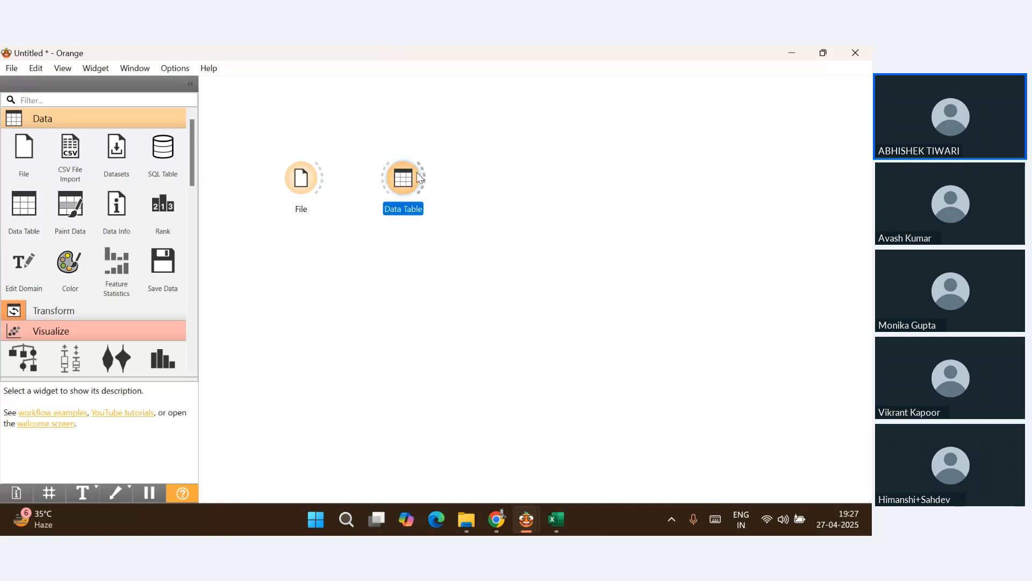
left_click_drag(404, 186, 400, 187)
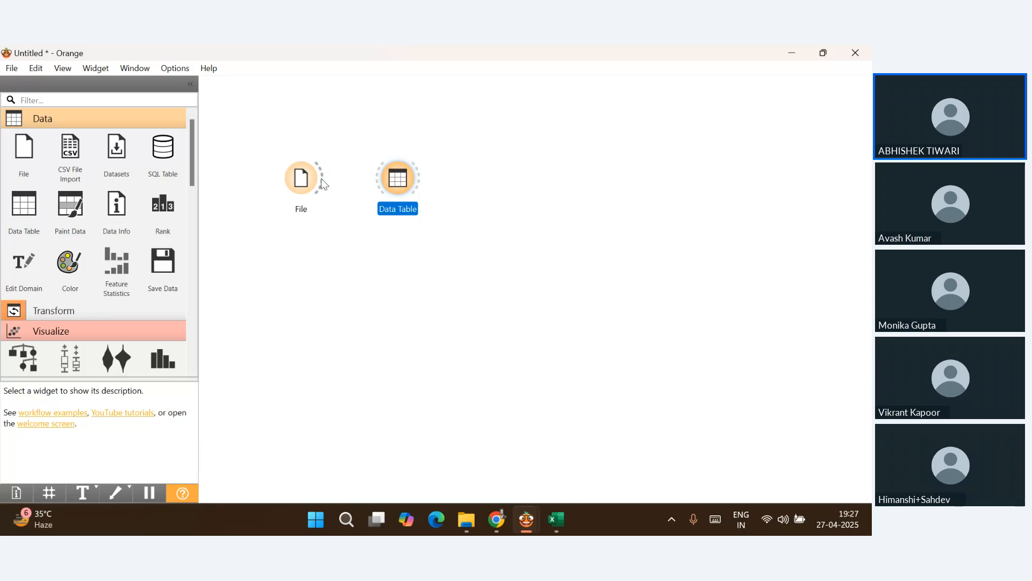
left_click_drag(324, 184, 375, 182)
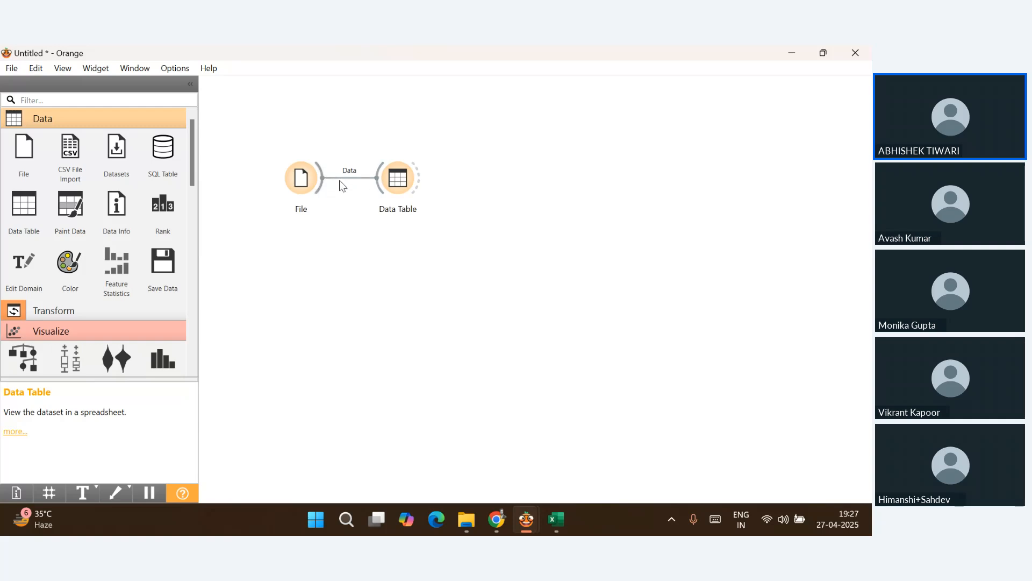
Open the Data Table widget, maximize its window and look through the loaded Iris rows
mouse_move(401, 189)
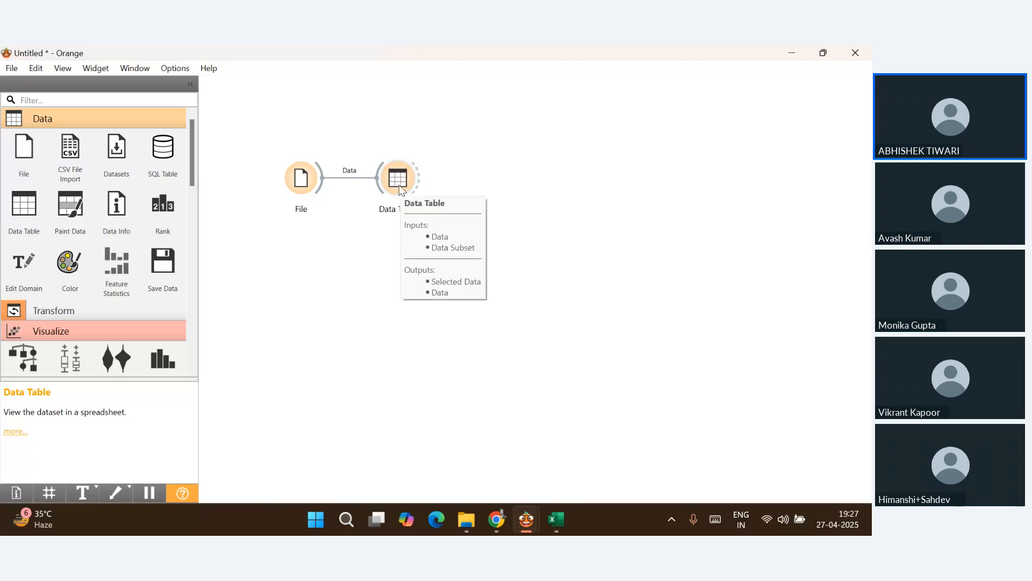
double_click(399, 185)
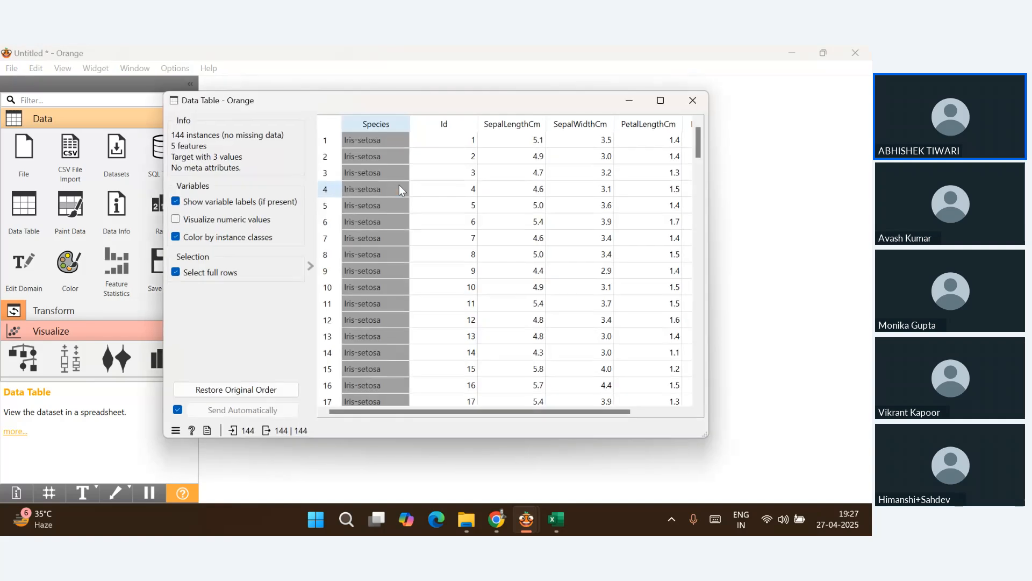
left_click(660, 101)
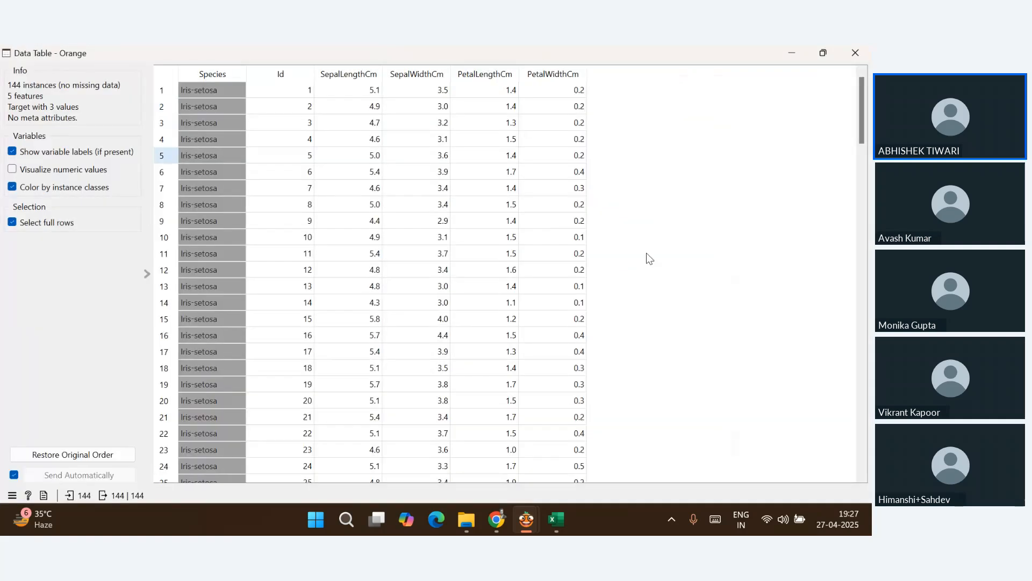
scroll(573, 231, "down", 2)
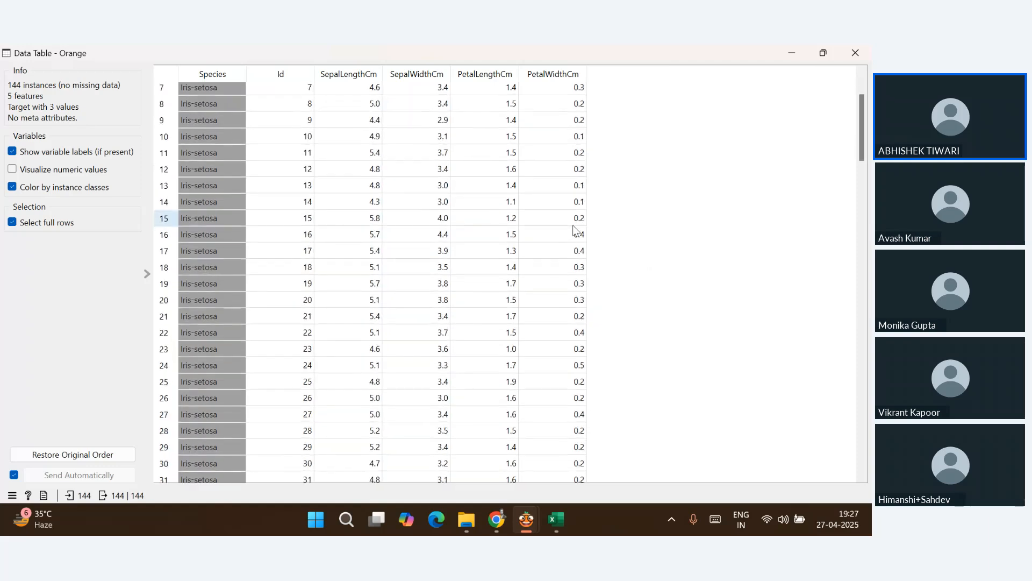
Turn on the visualization of numeric values in the Data Table and look through the Iris rows
scroll(573, 231, "up", 2)
left_click(224, 72)
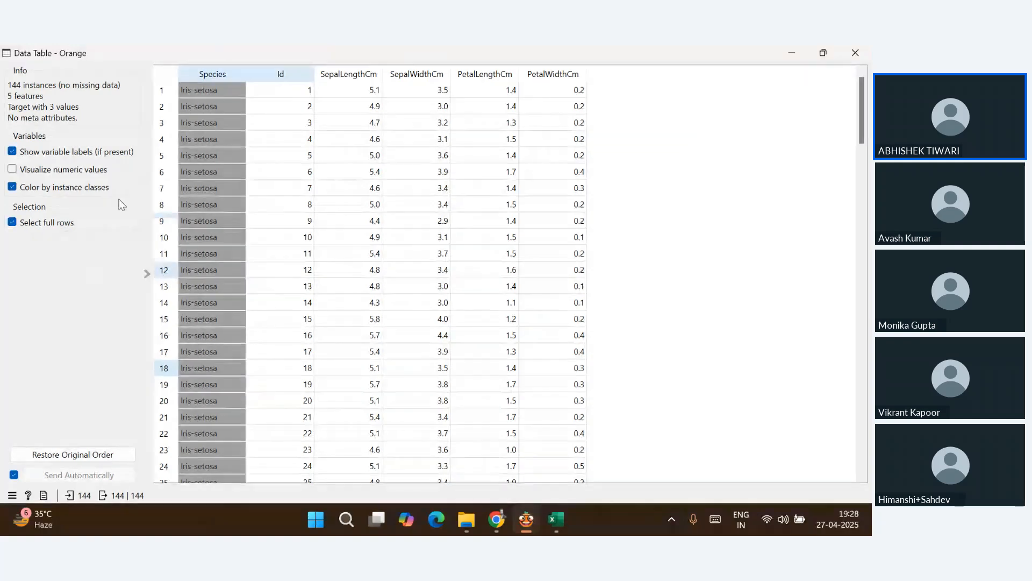
left_click(94, 171)
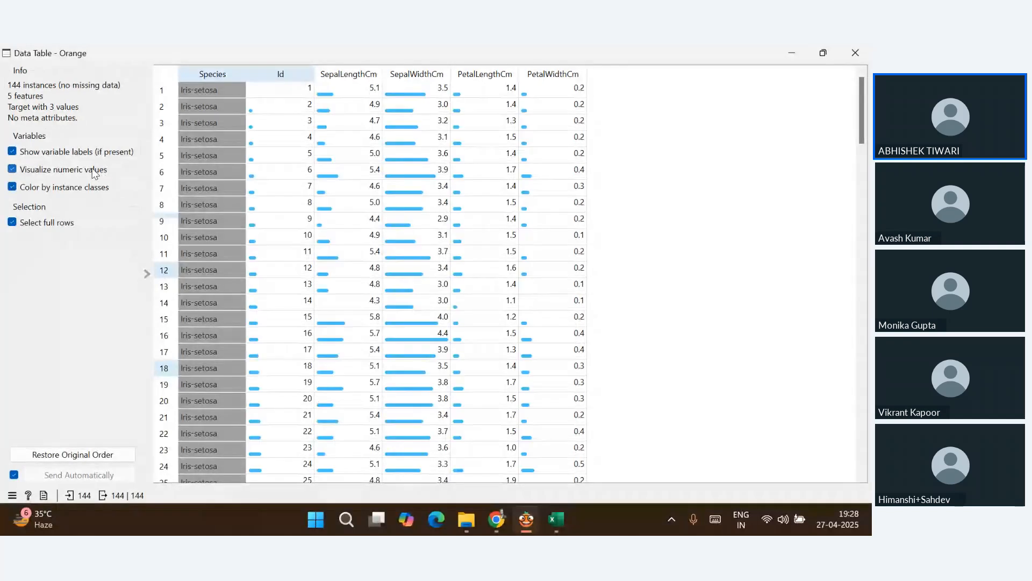
scroll(459, 215, "down", 10)
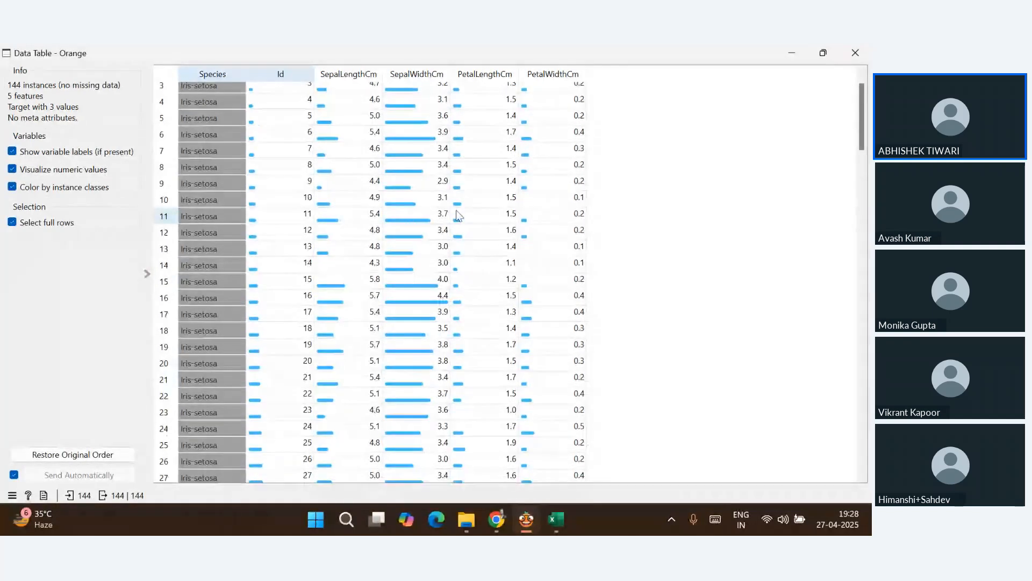
scroll(458, 216, "up", 10)
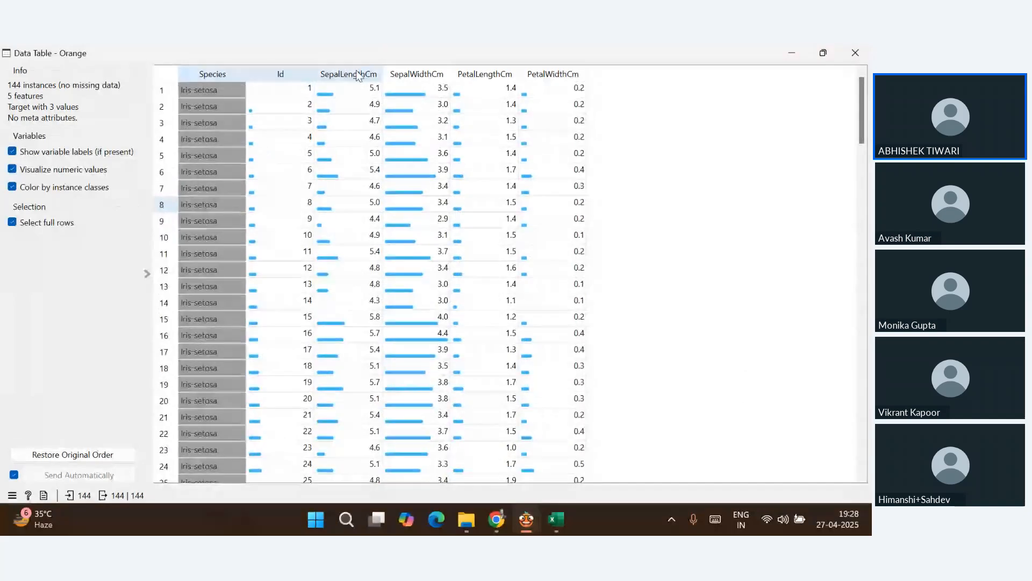
Toggle the variable labels option and the coloring by instance classes off and back on
left_click(30, 156)
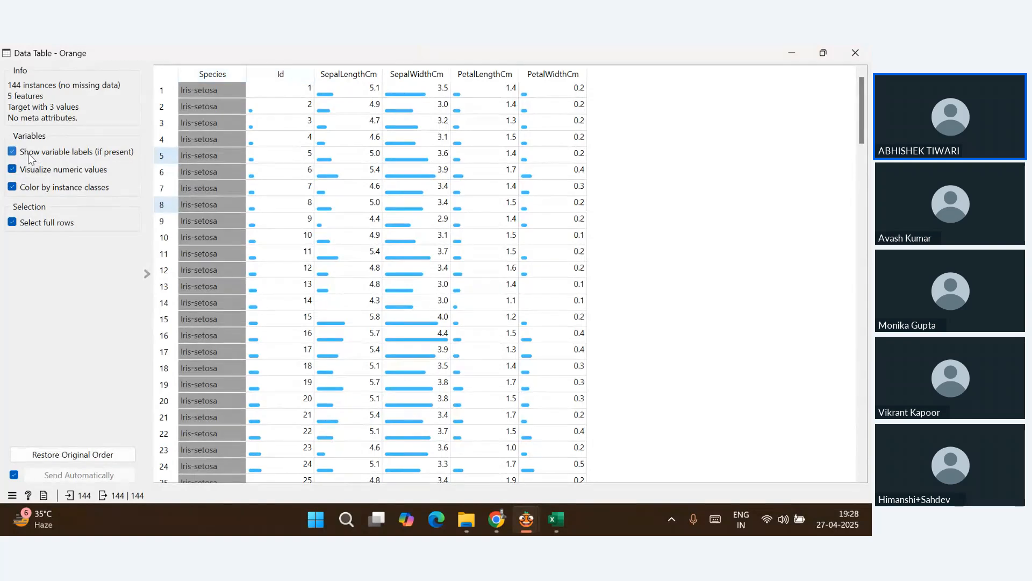
left_click(30, 156)
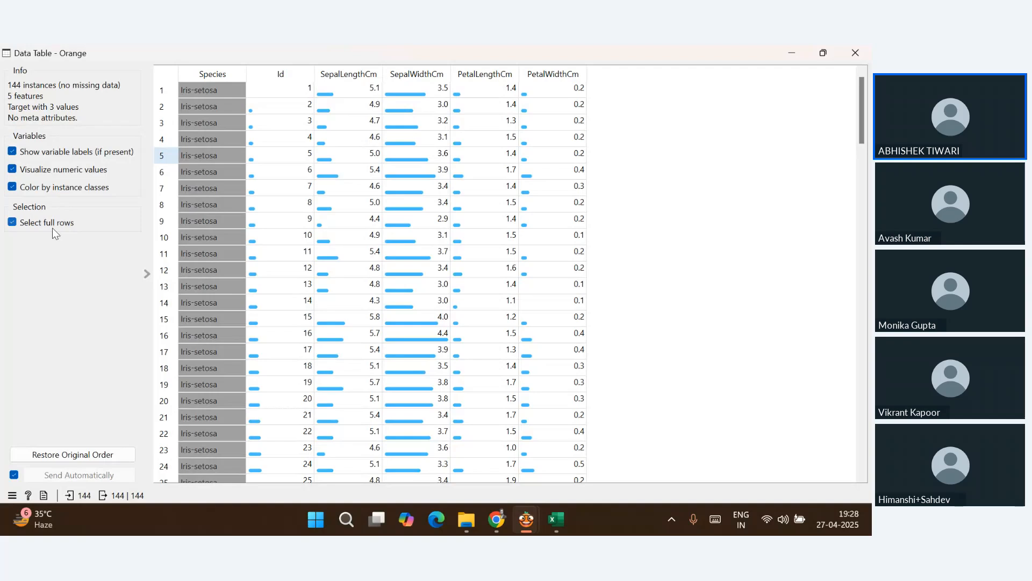
left_click(60, 192)
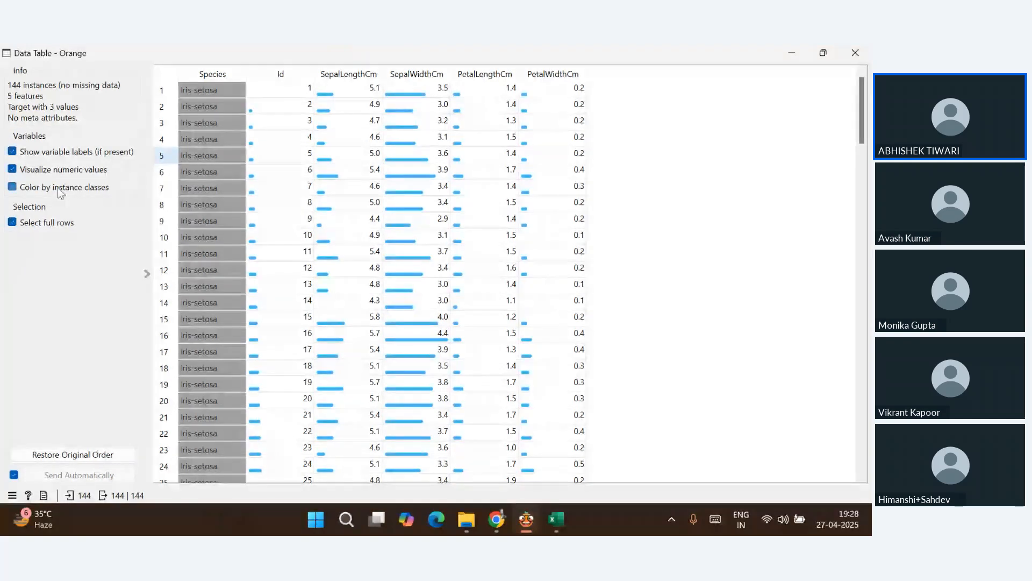
left_click(60, 192)
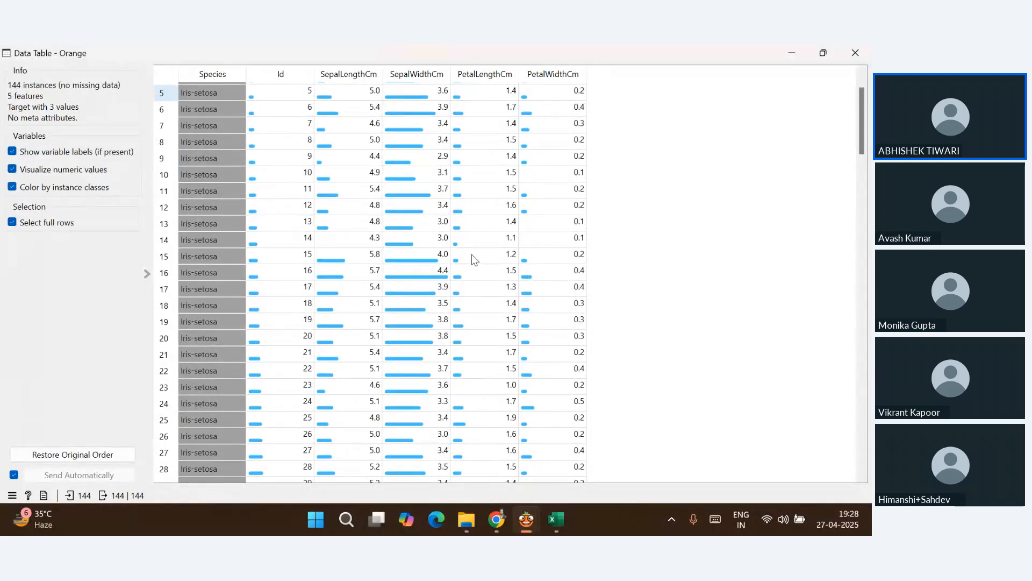
Close the Data Table window and switch to the student handbook PDF in Chrome to read through to Step 6 on the scatter plot
left_click(856, 52)
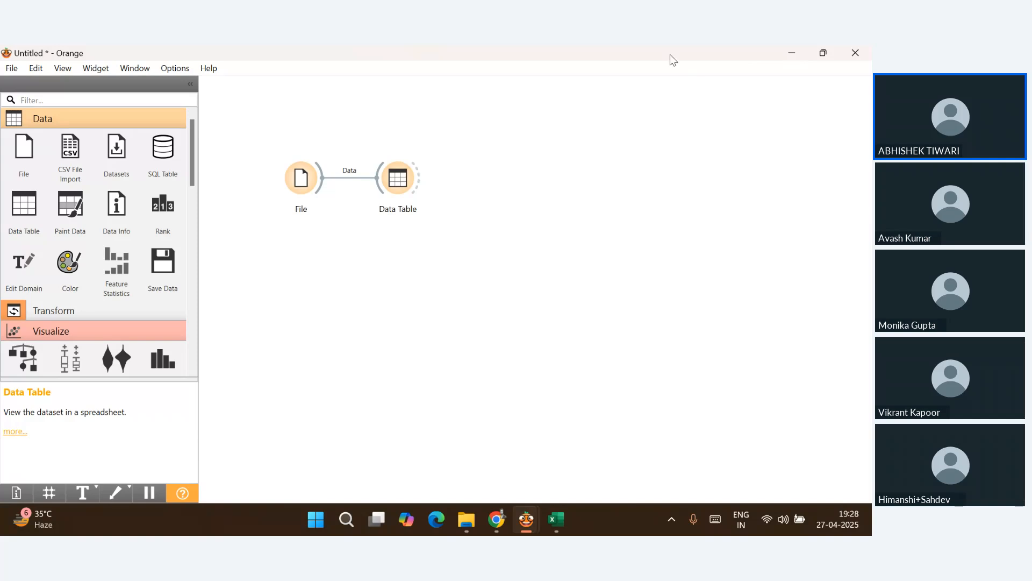
mouse_move(666, 52)
left_mouse_down()
mouse_move(668, 102)
mouse_move(675, 46)
left_mouse_up()
mouse_move(503, 527)
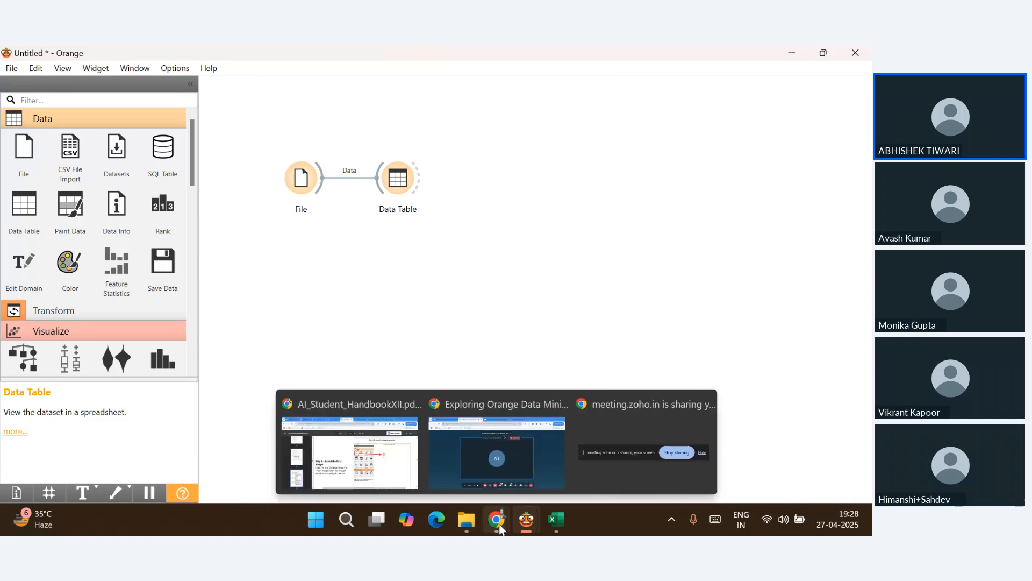
left_click(405, 481)
scroll(581, 337, "down", 6)
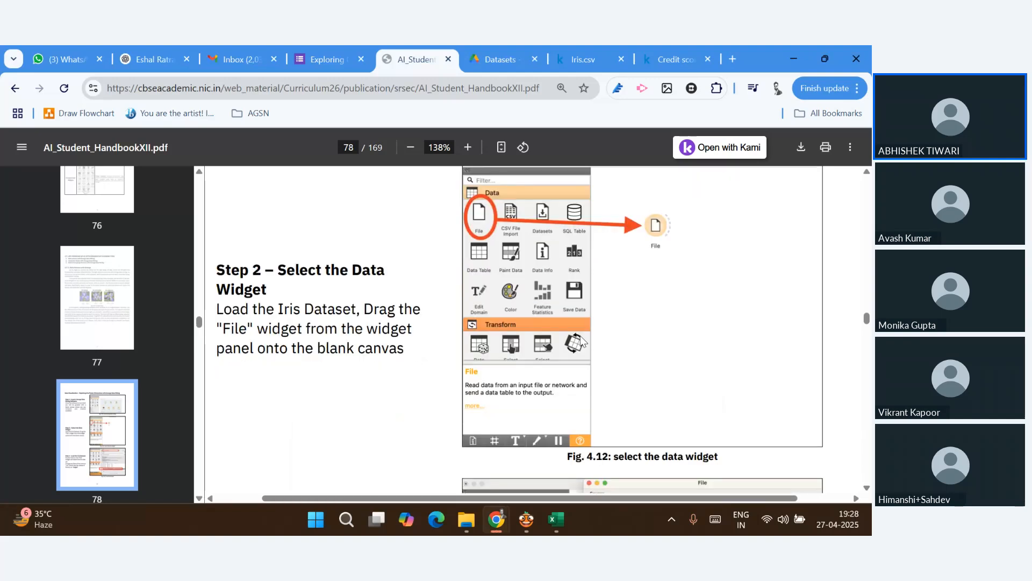
scroll(579, 336, "down", 2)
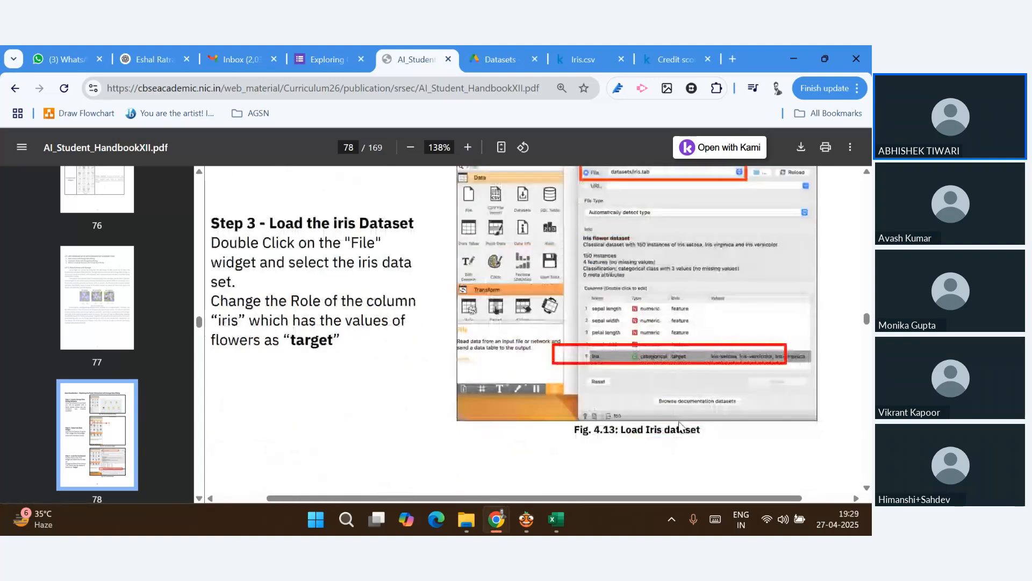
scroll(677, 368, "down", 6)
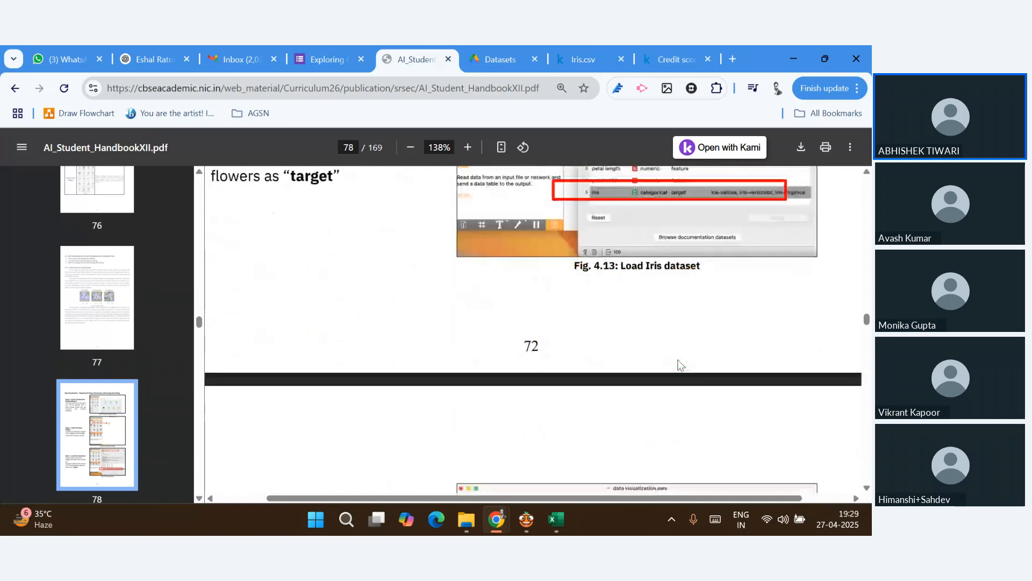
scroll(679, 365, "down", 3)
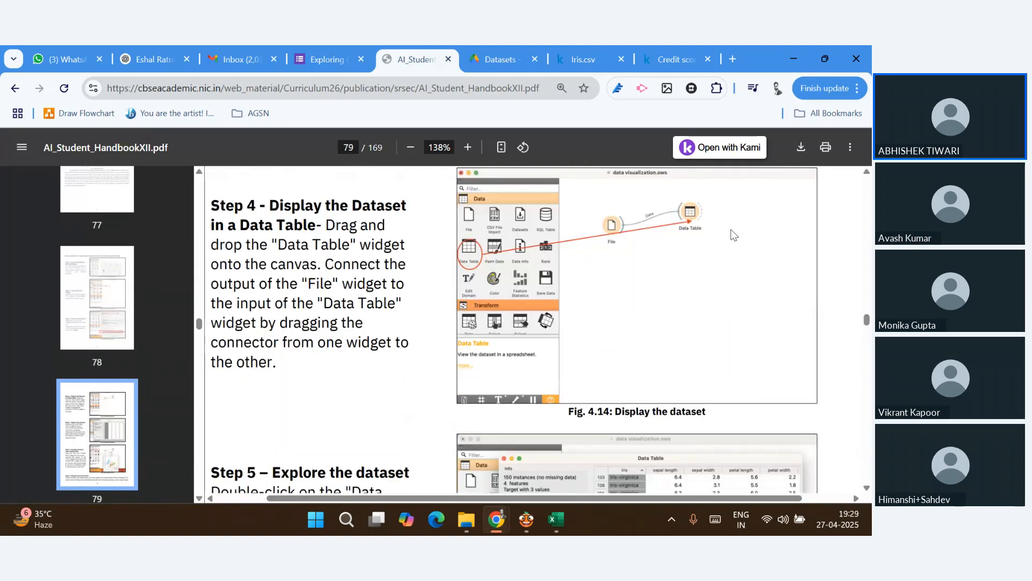
scroll(730, 229, "down", 4)
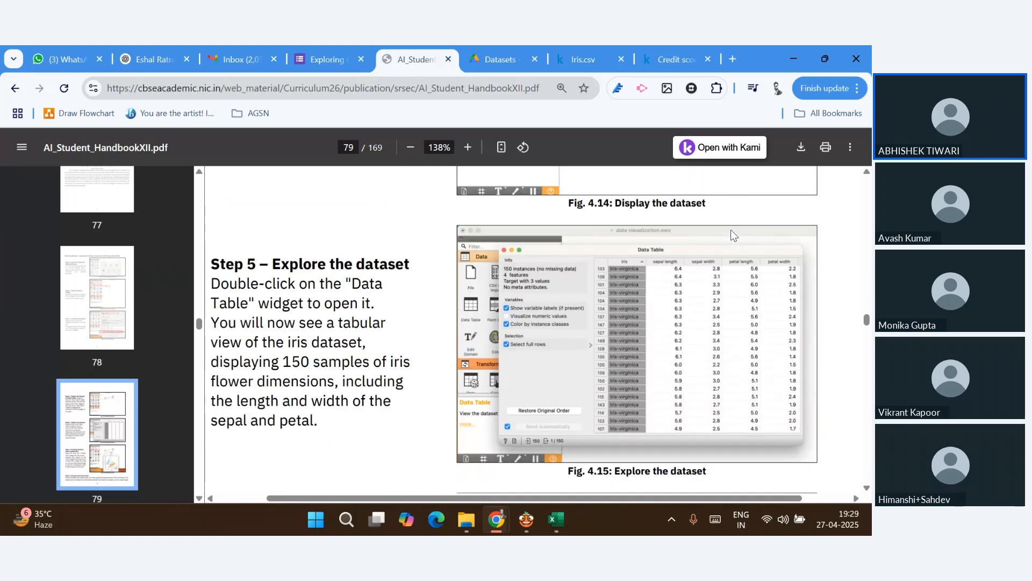
scroll(731, 230, "down", 1)
scroll(713, 311, "down", 5)
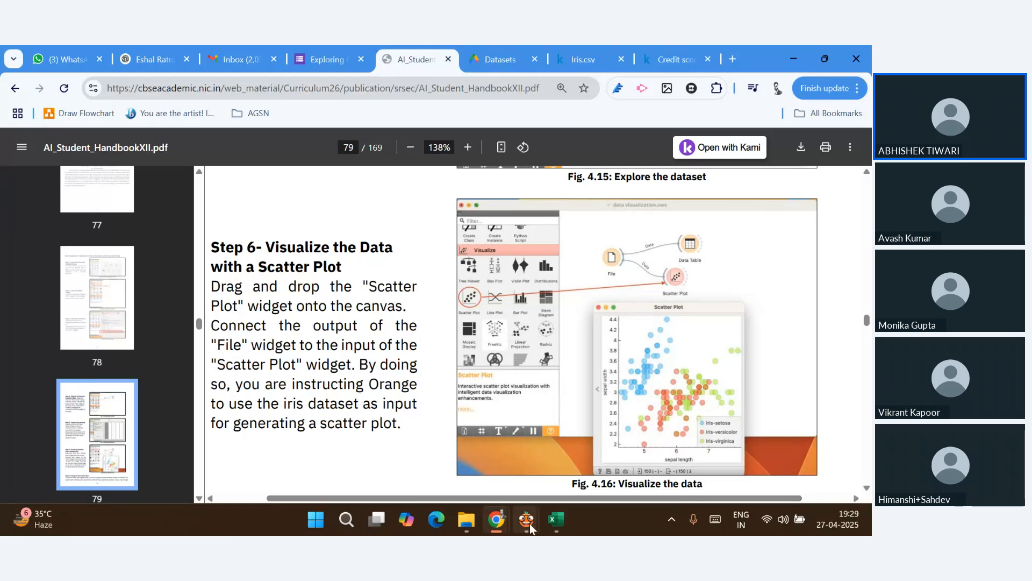
Return to the Iris workflow in Orange, add a Scatter Plot widget beside Data Table and connect the Data Table output to it
mouse_move(529, 522)
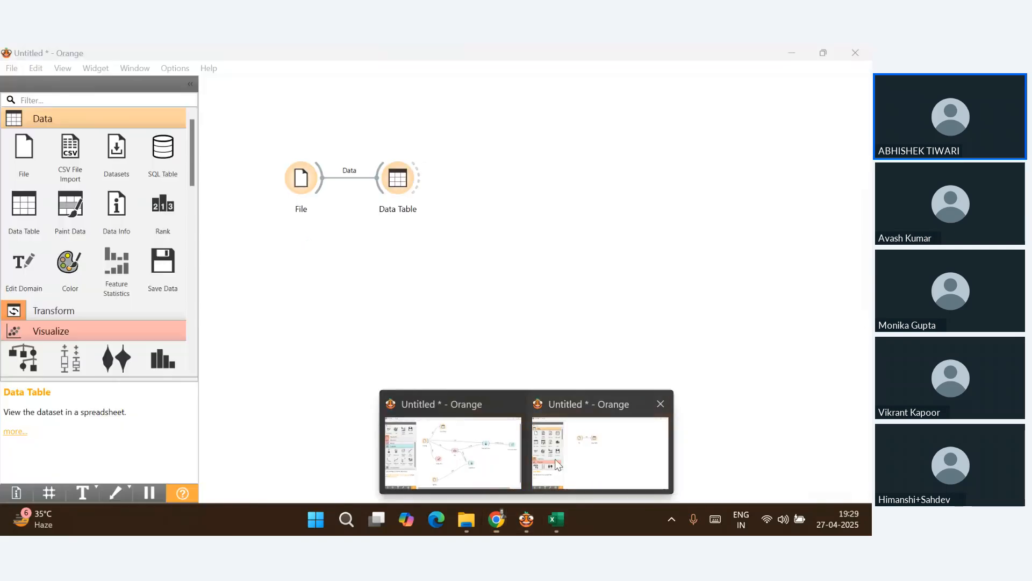
left_click(555, 459)
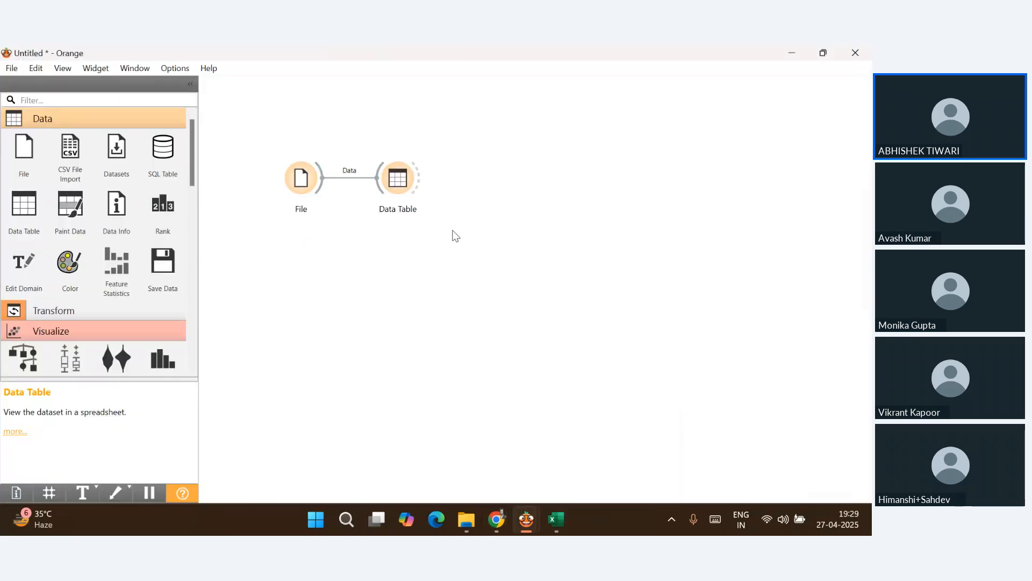
left_click(96, 118)
left_click(95, 118)
left_click(95, 117)
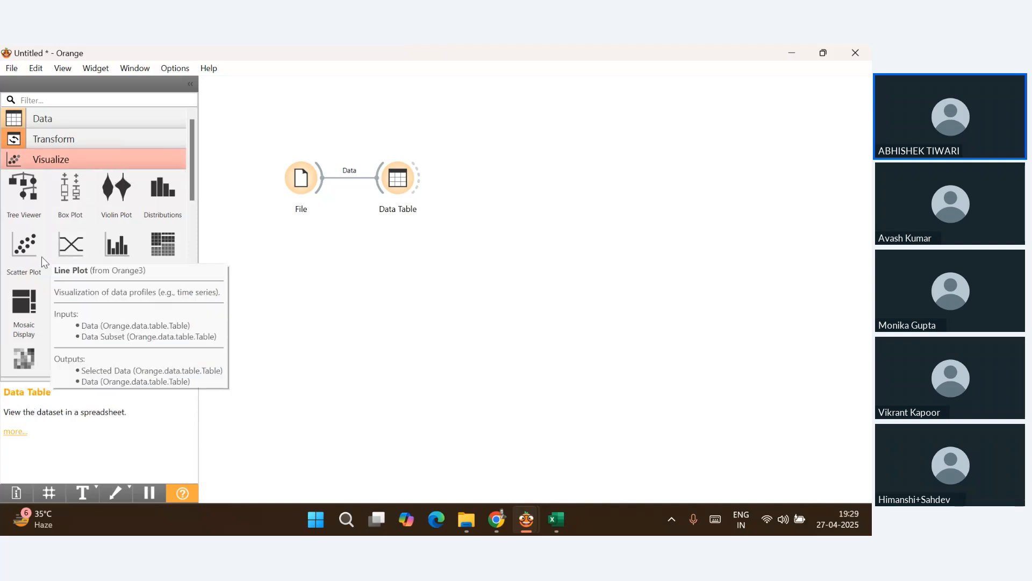
mouse_move(24, 247)
left_mouse_down()
mouse_move(476, 250)
mouse_move(380, 252)
mouse_move(509, 169)
mouse_move(464, 155)
left_mouse_up()
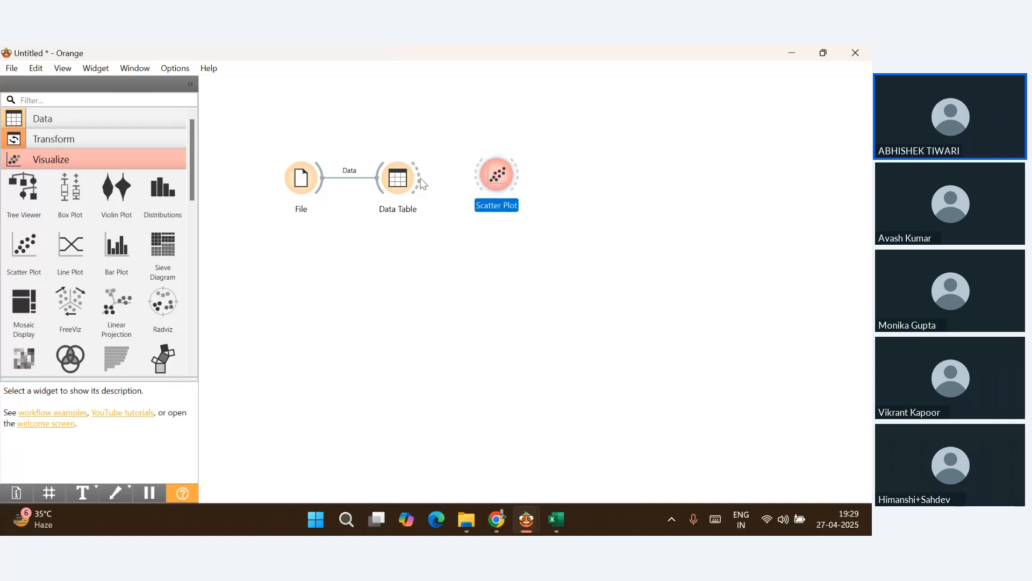
left_click_drag(423, 183, 472, 180)
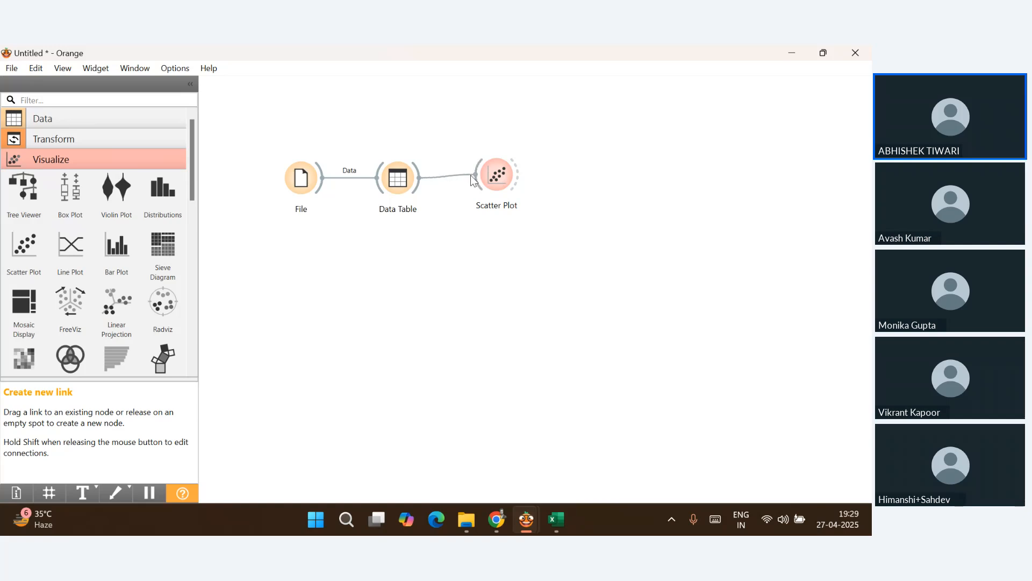
left_click_drag(472, 180, 471, 177)
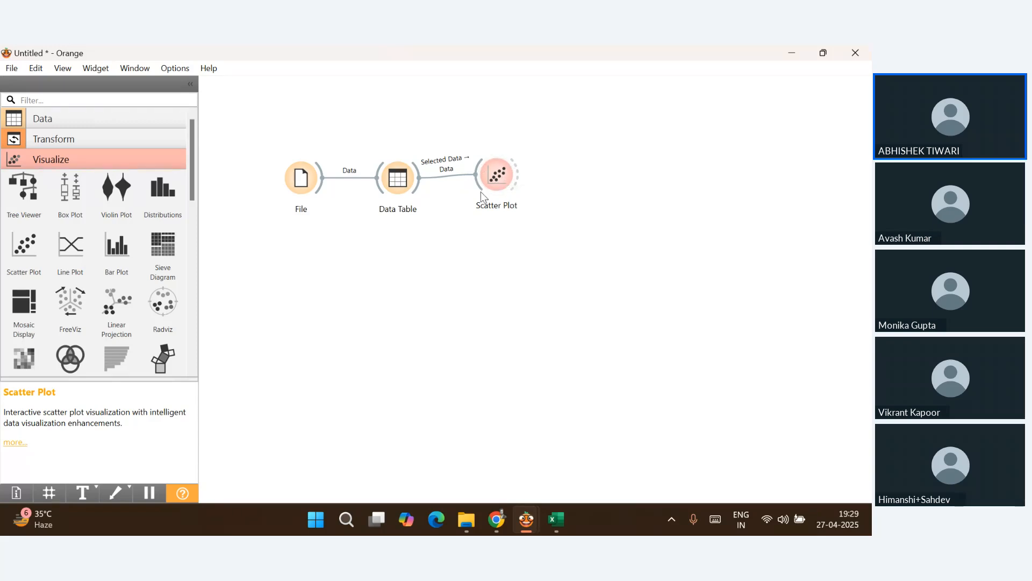
Open the Scatter Plot widget maximized and set the points' shape by Species and their size by SepalWidthCm
double_click(497, 178)
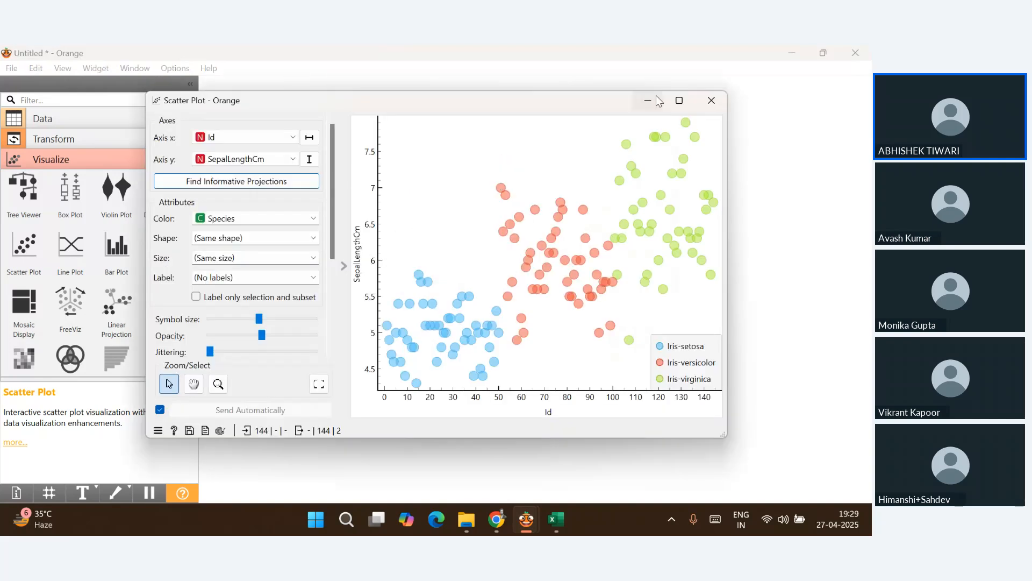
left_click(677, 101)
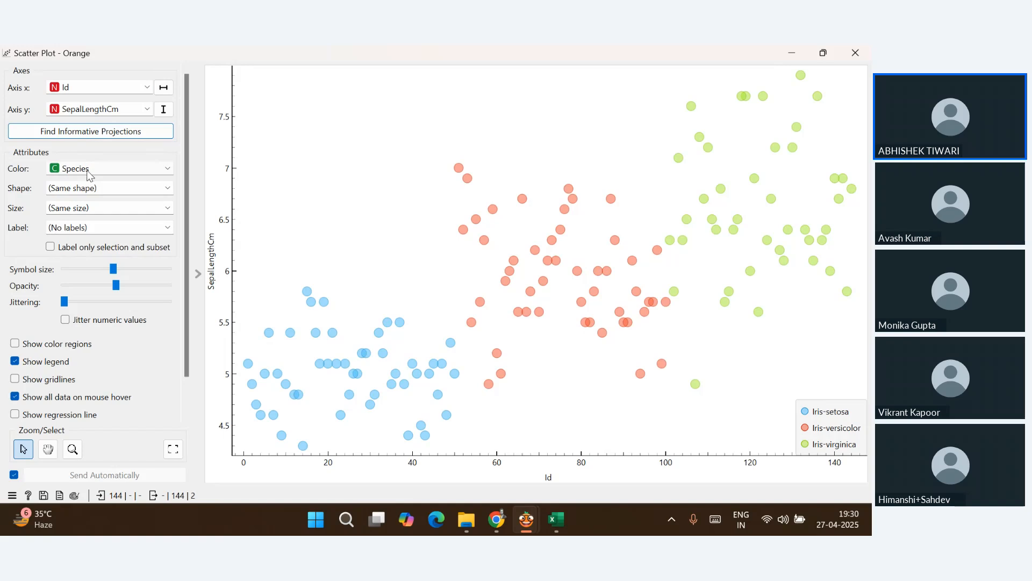
left_click(88, 191)
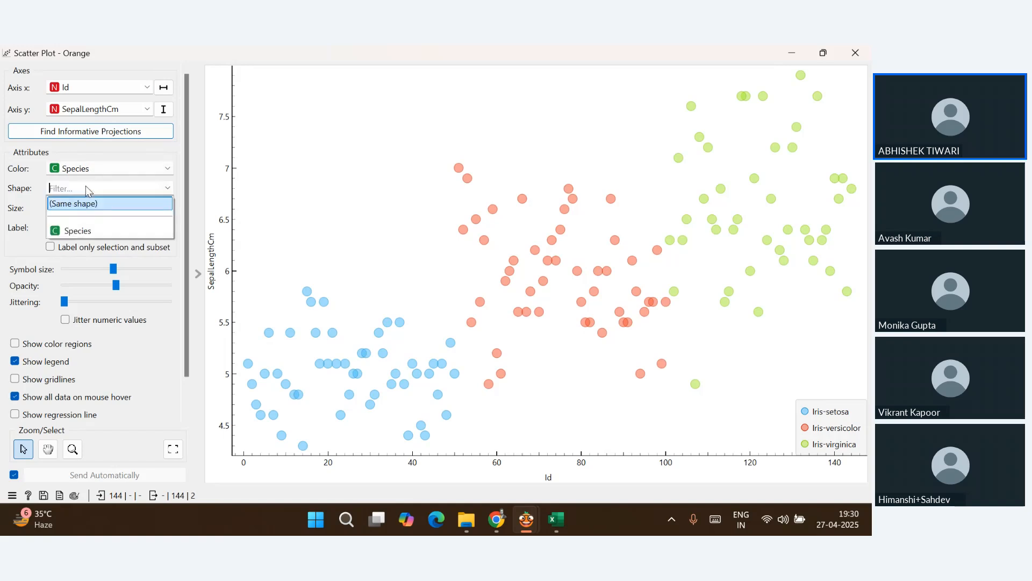
left_click(80, 233)
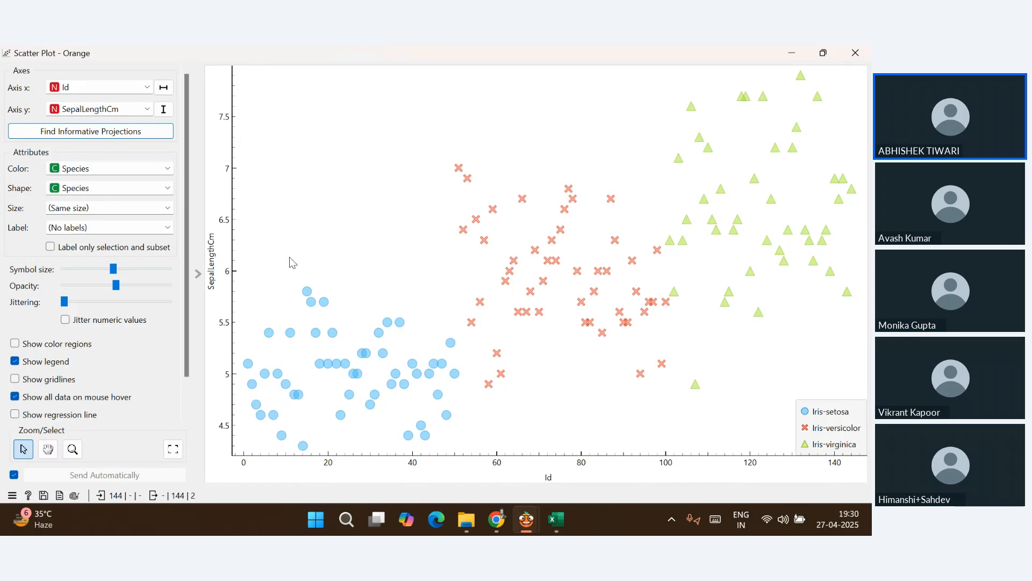
left_click(140, 208)
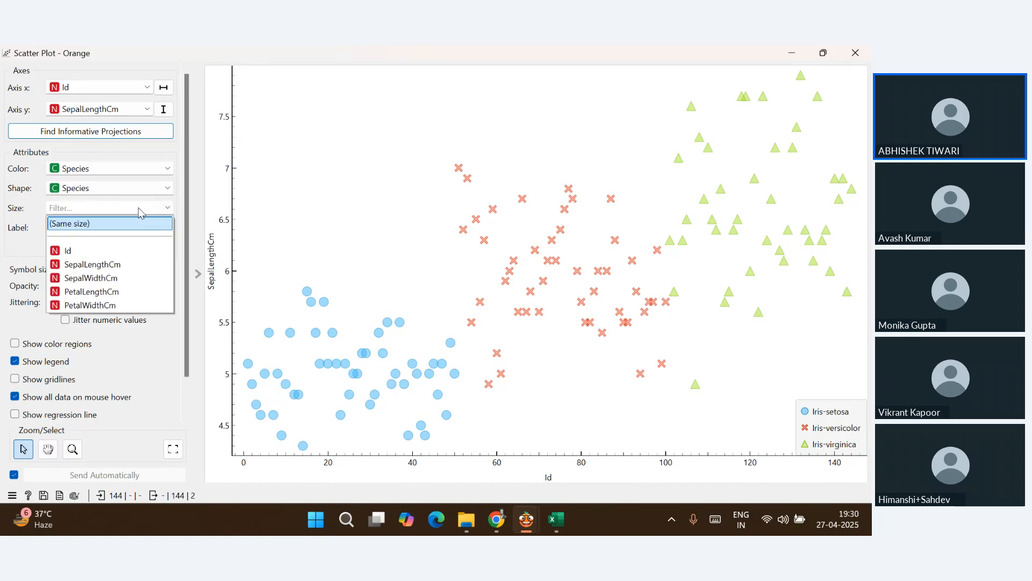
left_click(130, 278)
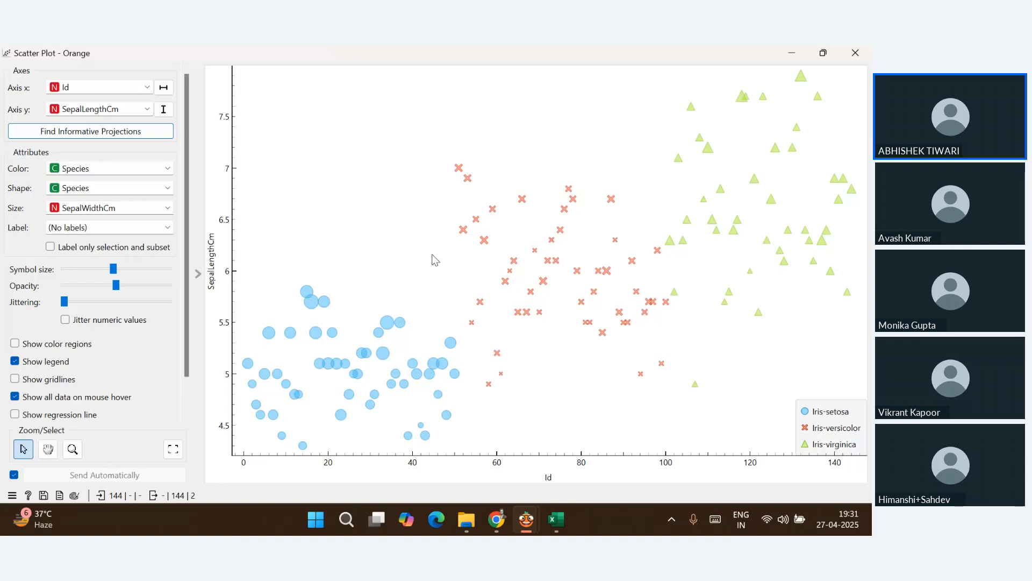
Label the scatter plot points by Species, then set the labels back to none
left_click(122, 230)
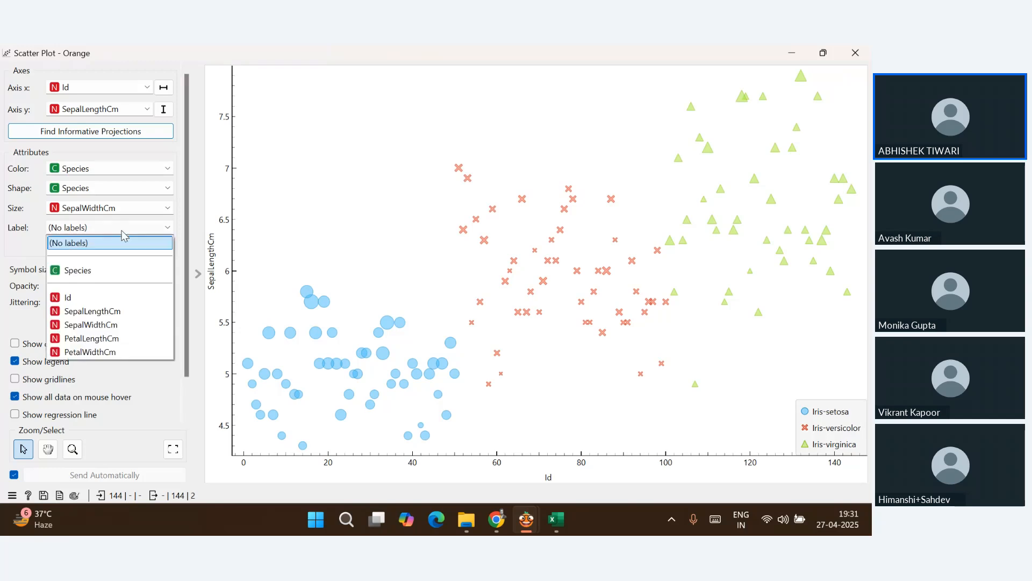
left_click(92, 270)
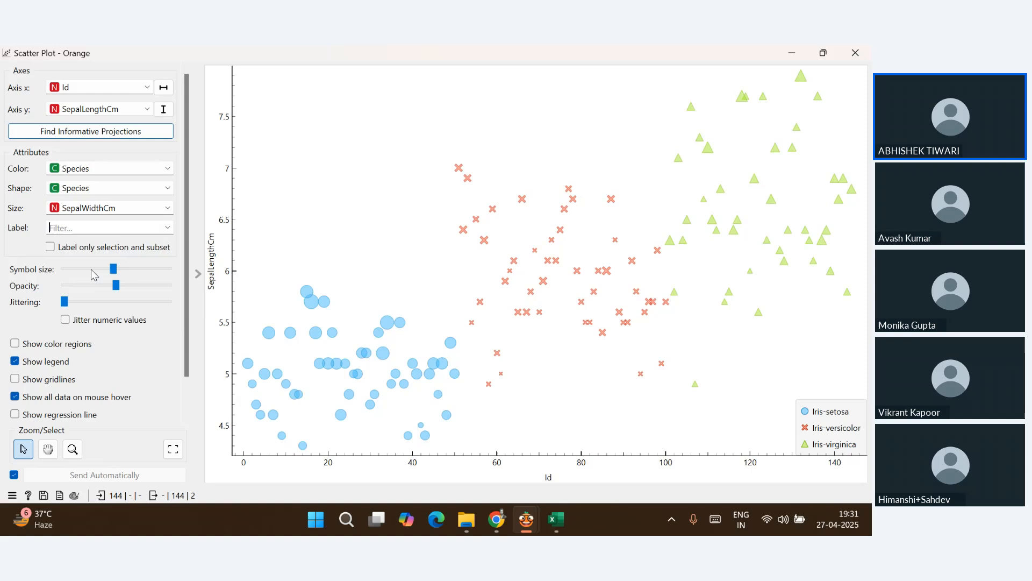
left_click(123, 228)
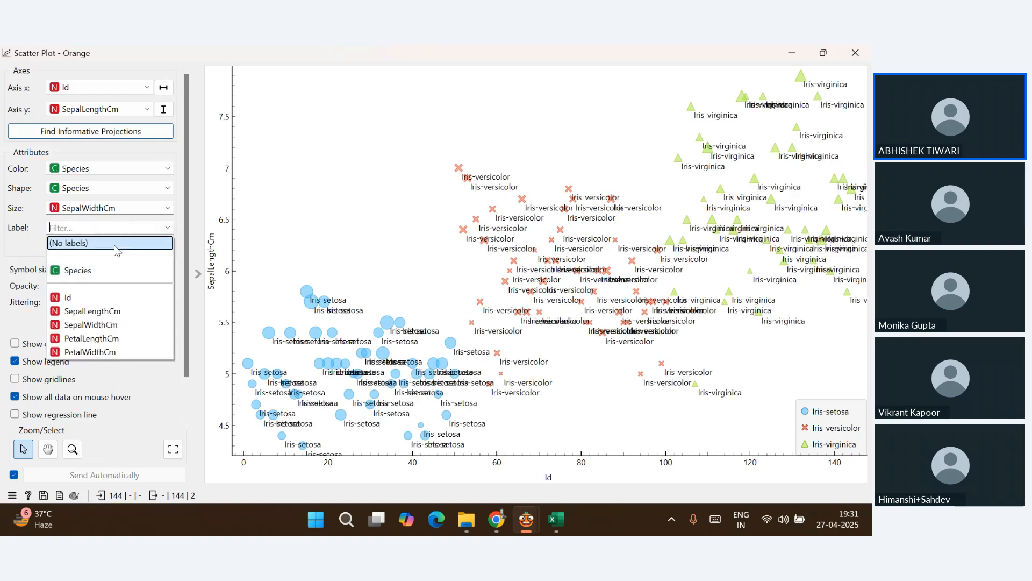
left_click(115, 248)
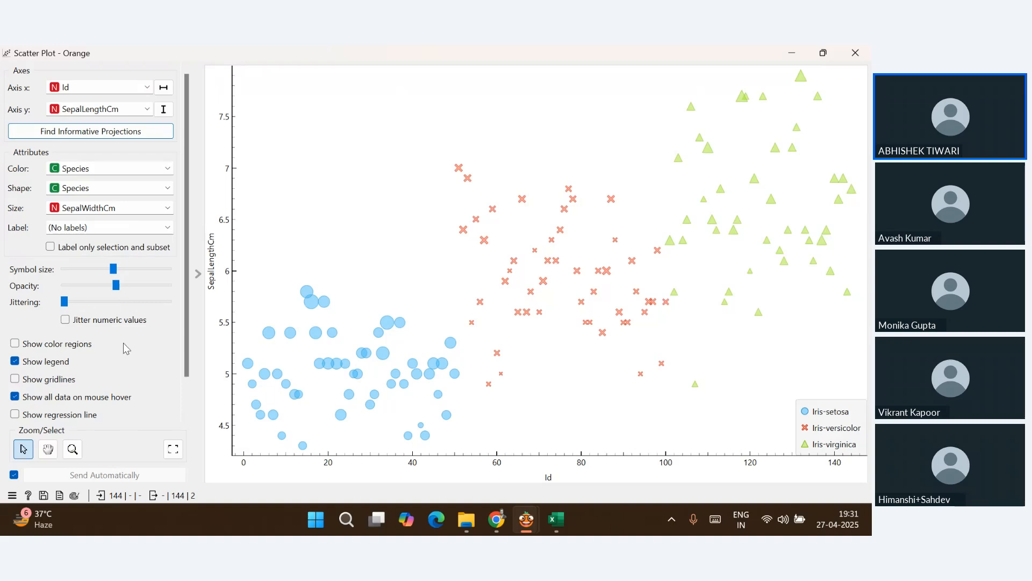
Show color regions in the scatter plot and set the x axis to SepalWidthCm
left_click(17, 346)
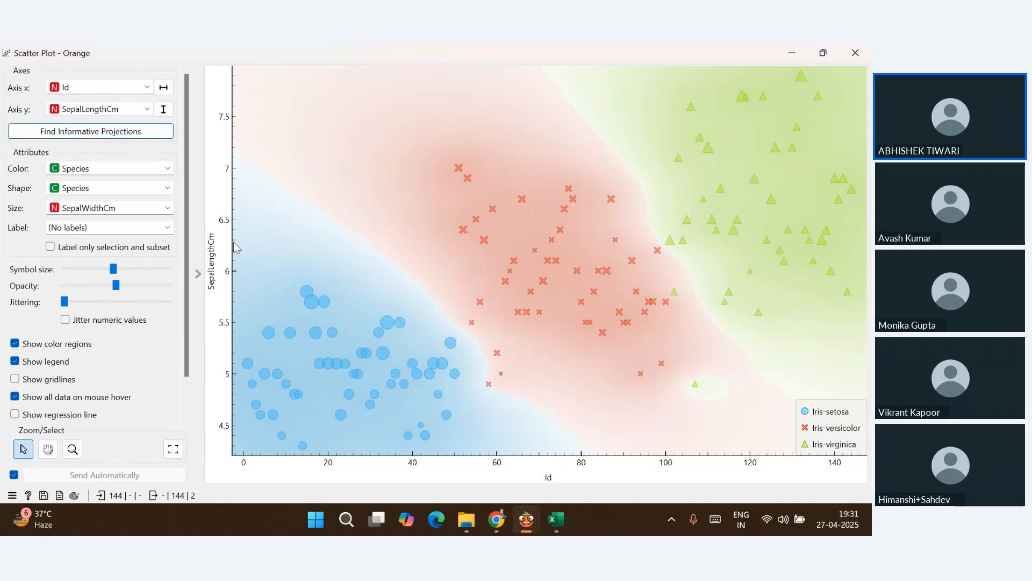
left_click(147, 89)
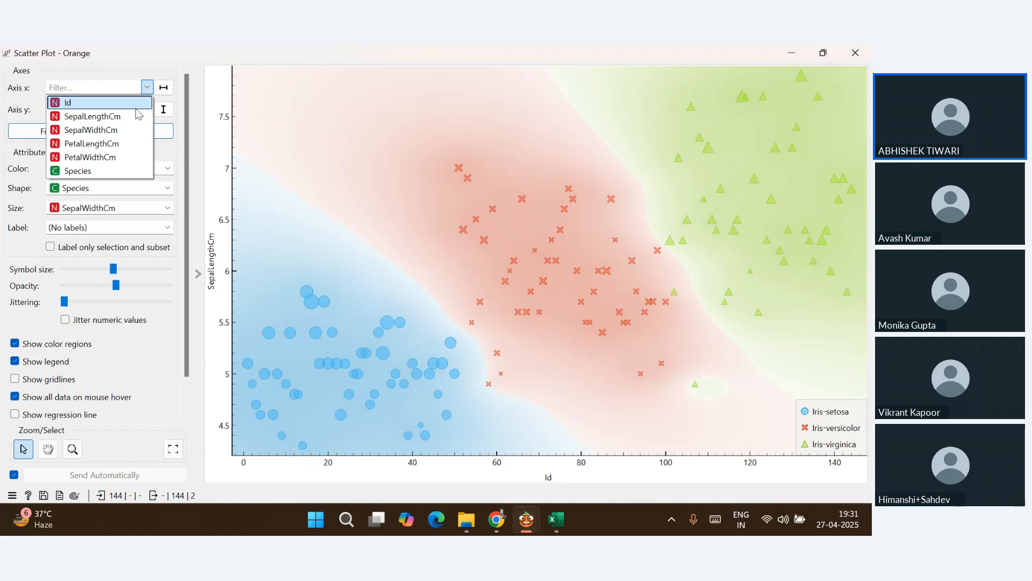
left_click(134, 130)
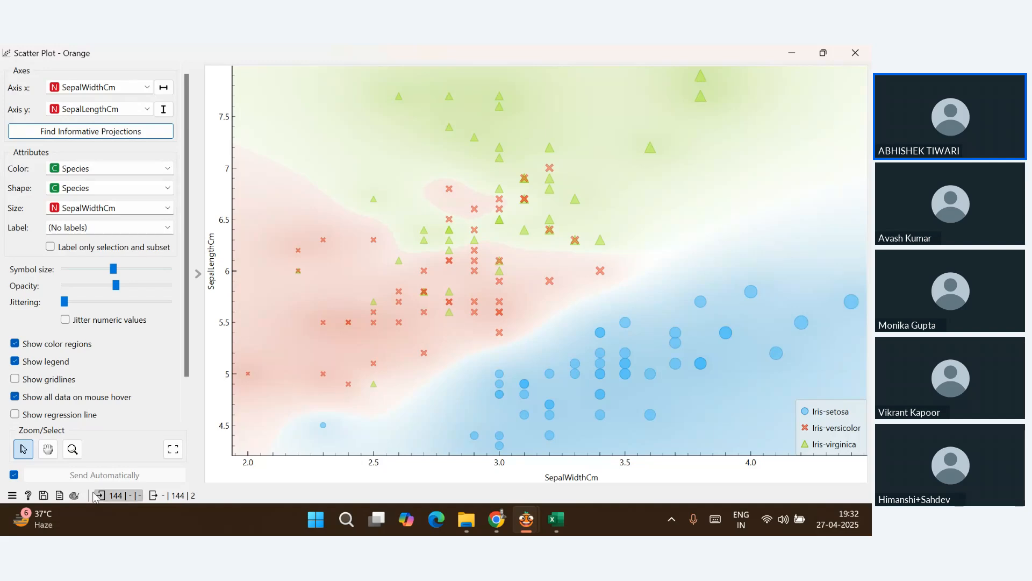
Start saving the scatter plot as an image and browse to the Orange Tool Session folder on the Desktop
left_click(46, 500)
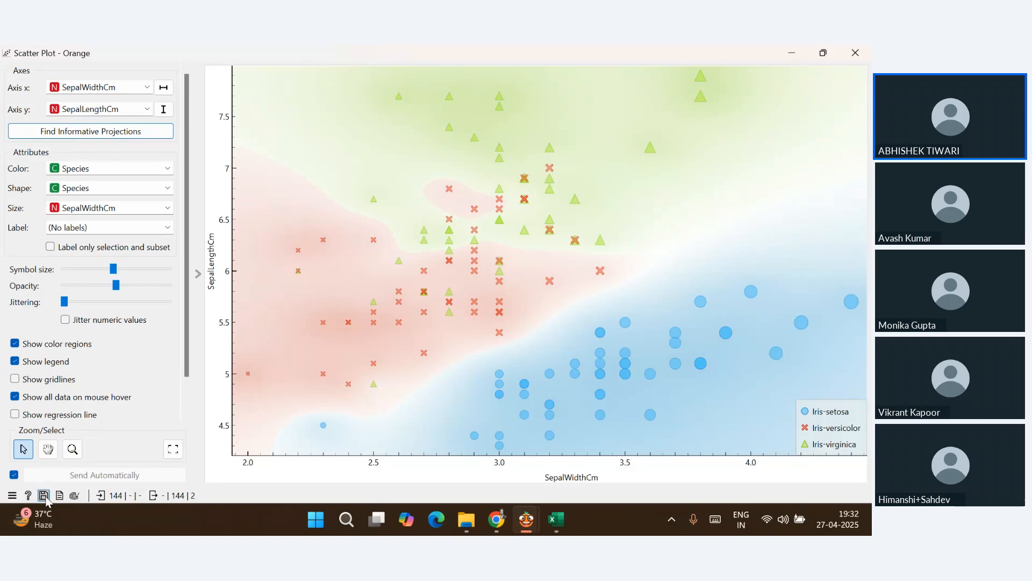
left_click(45, 497)
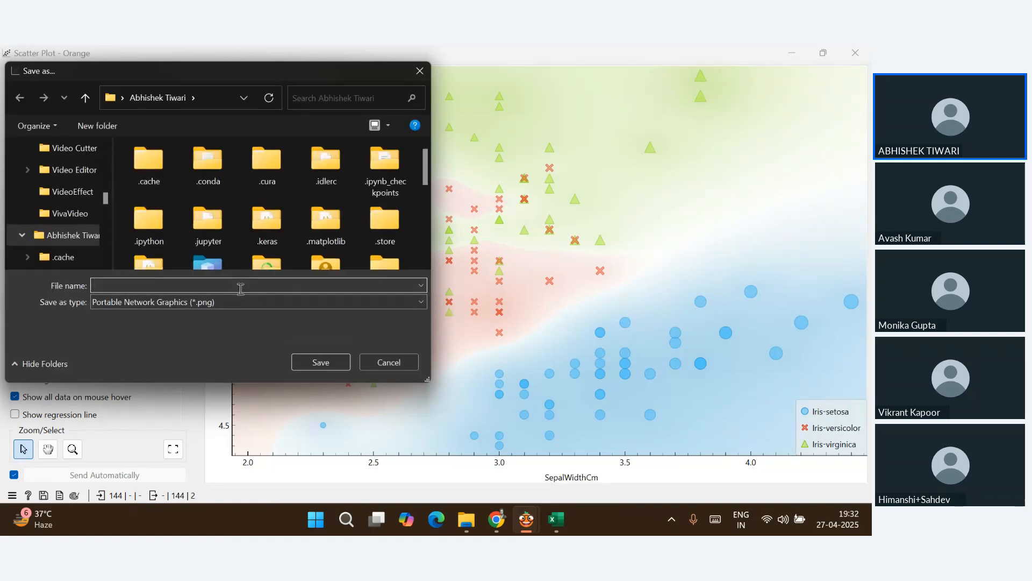
left_click(212, 103)
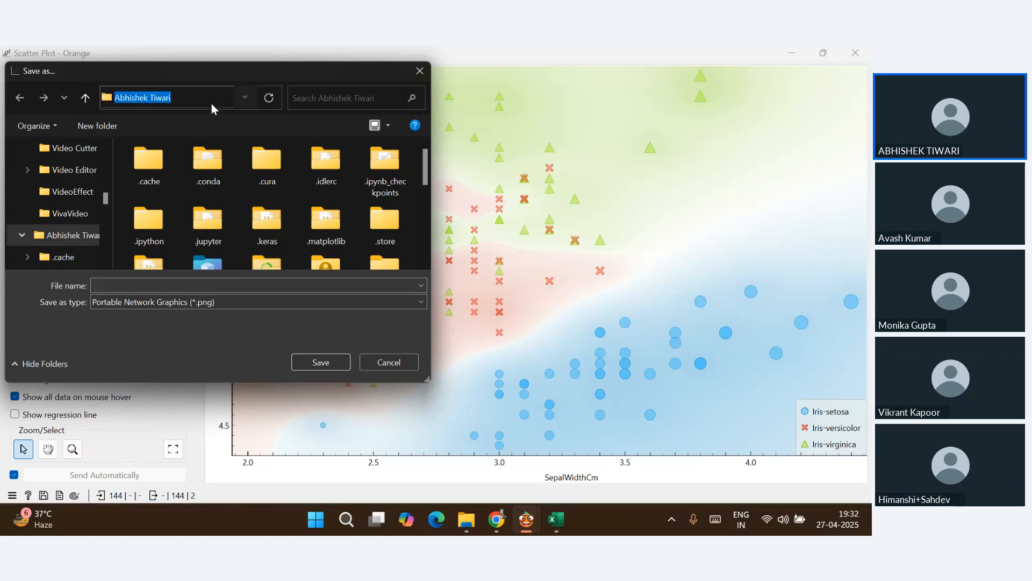
type("Des")
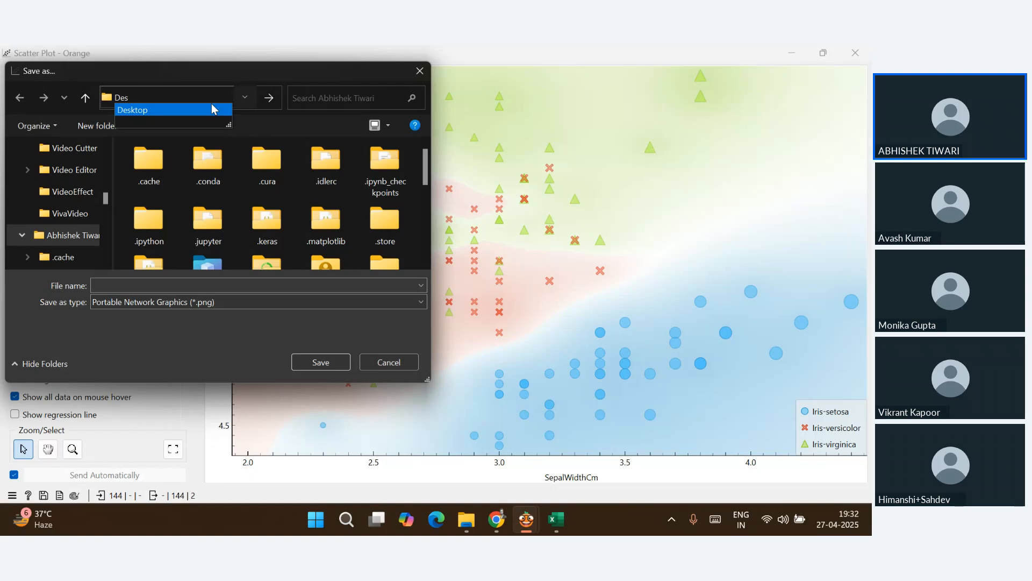
key("Return")
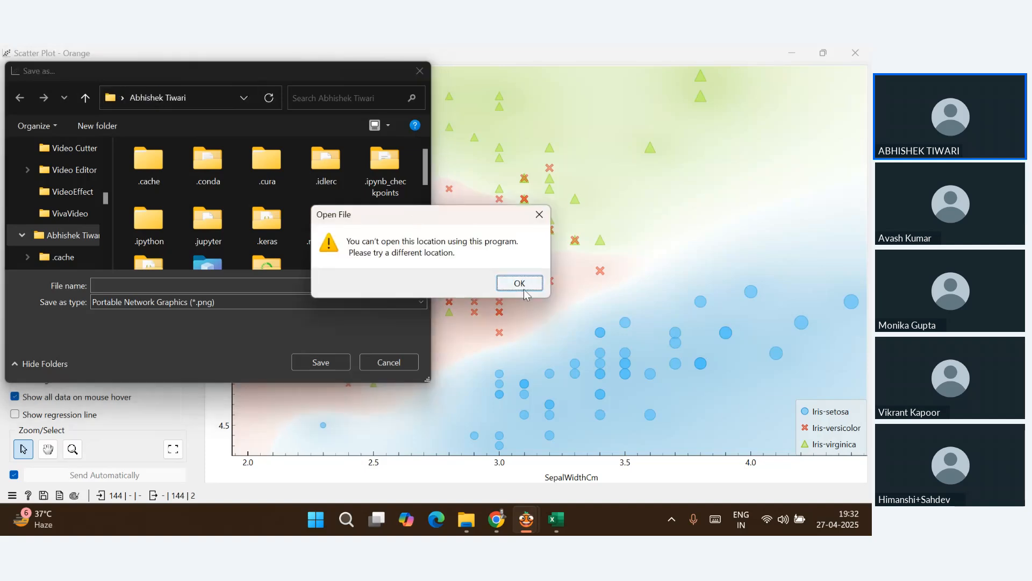
left_click(522, 288)
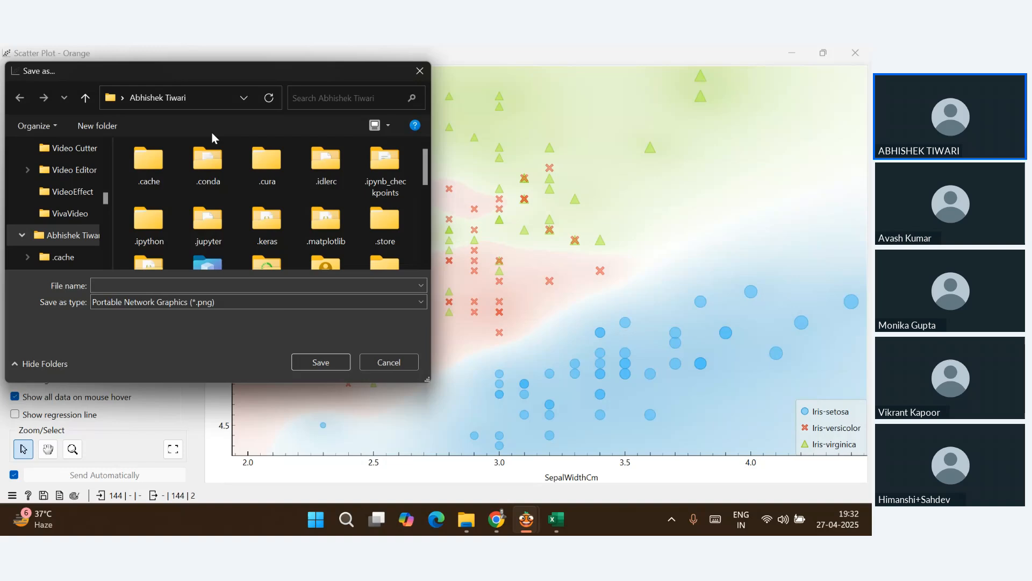
left_click(202, 100)
type("Desktop")
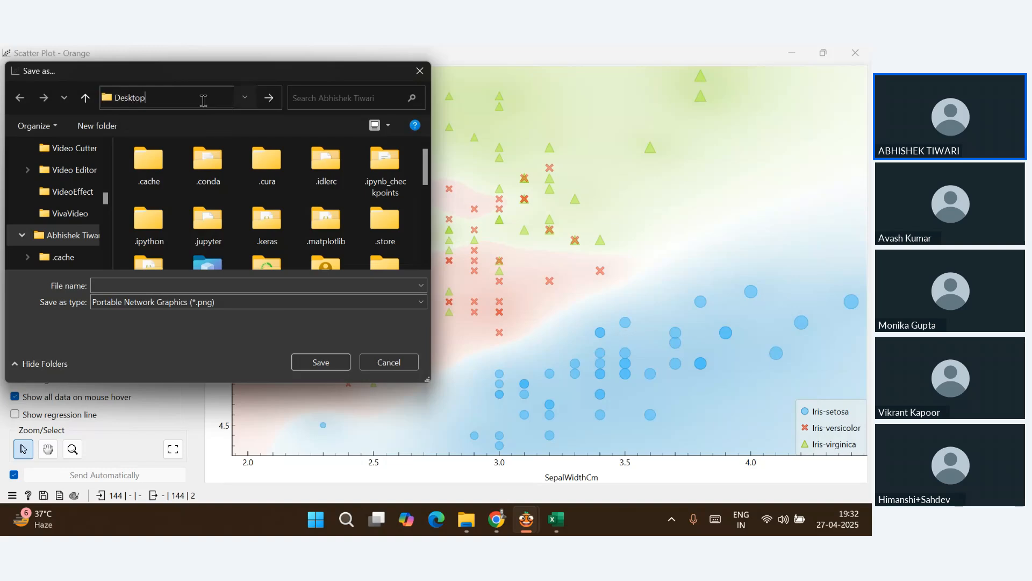
key("Return")
left_click(265, 176)
double_click(266, 176)
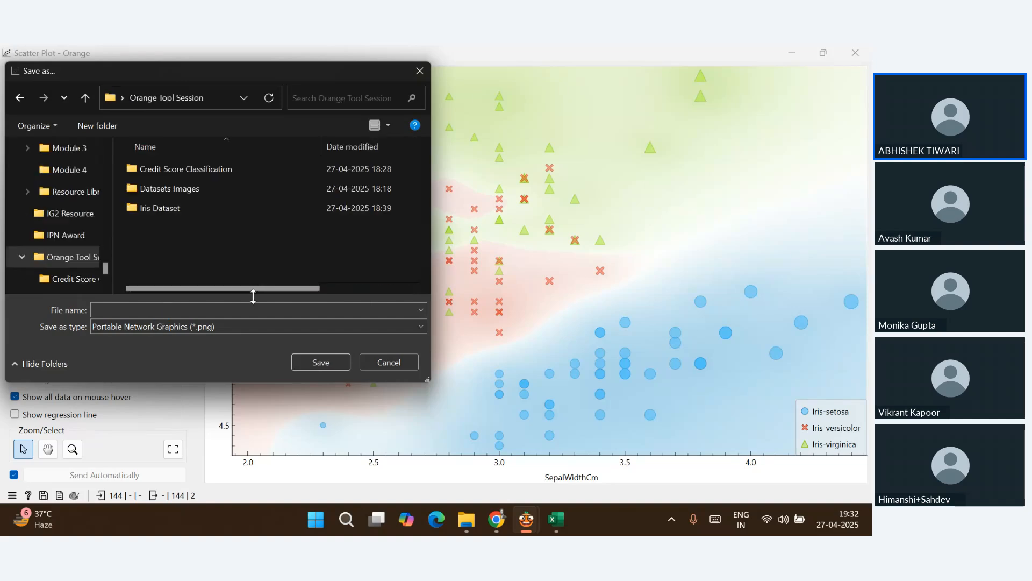
Save the scatter plot as a PNG image named Sample 1 Plot
left_click(236, 306)
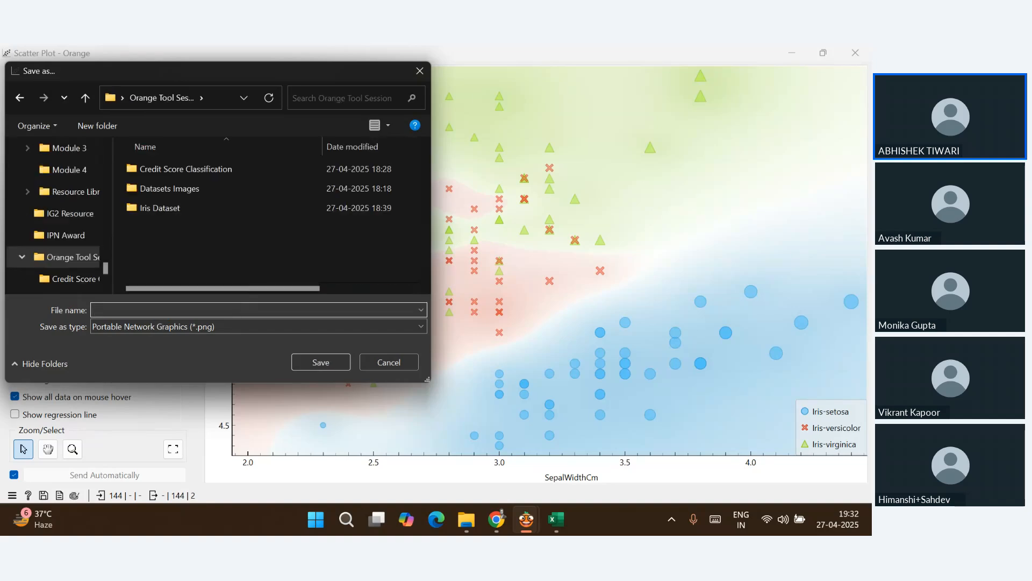
type("Sample 1 Plot")
left_click(321, 361)
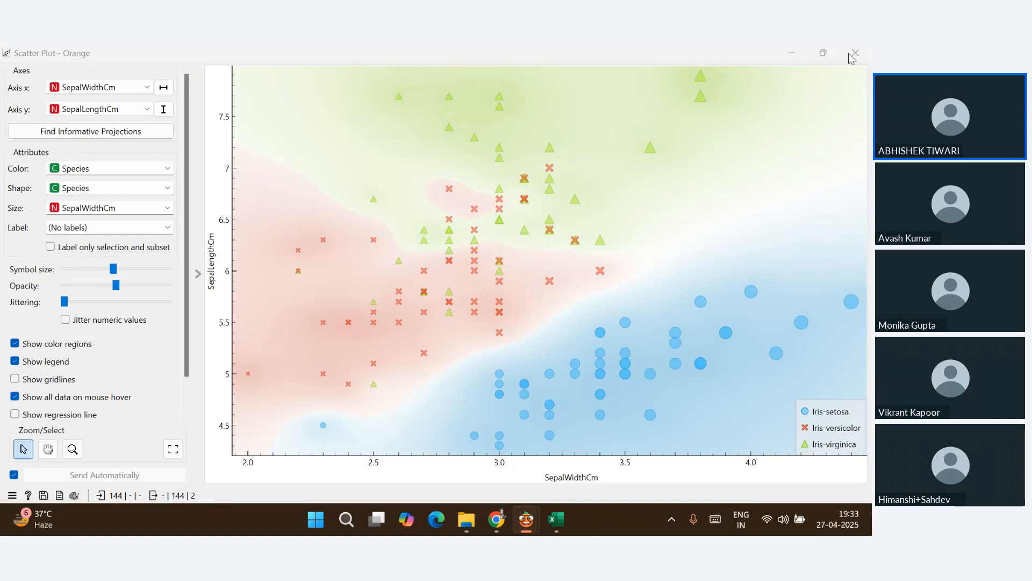
Bring the Iris workflow forward, switch to the AI student handbook in Chrome and read the Classification section's step on preparing testing data
mouse_move(529, 514)
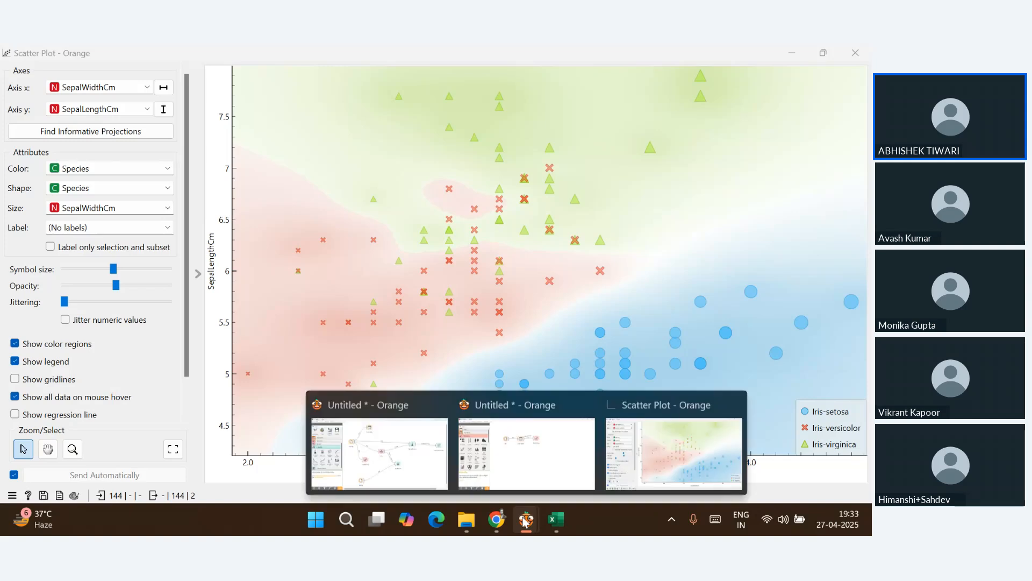
left_click(529, 464)
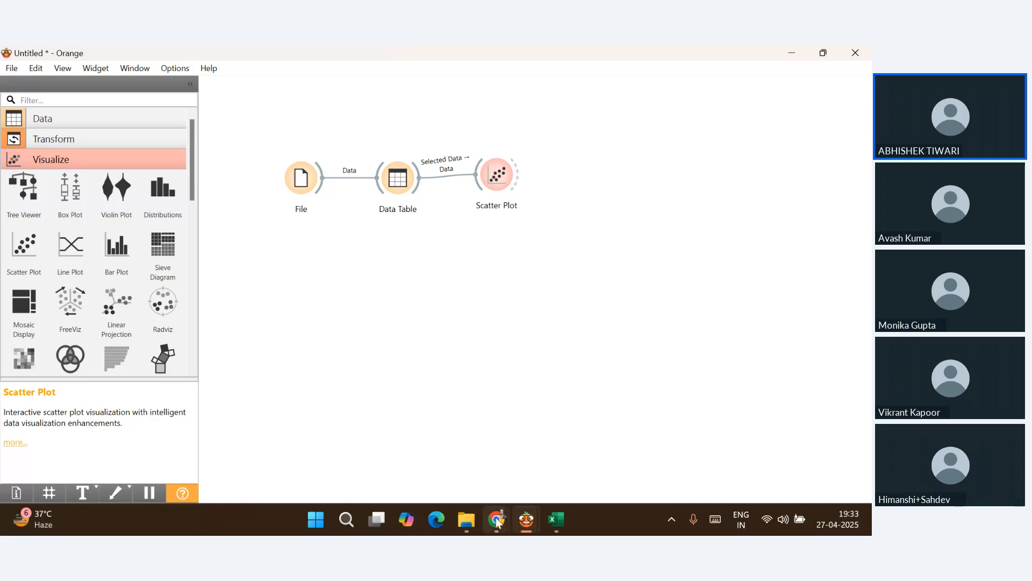
mouse_move(498, 522)
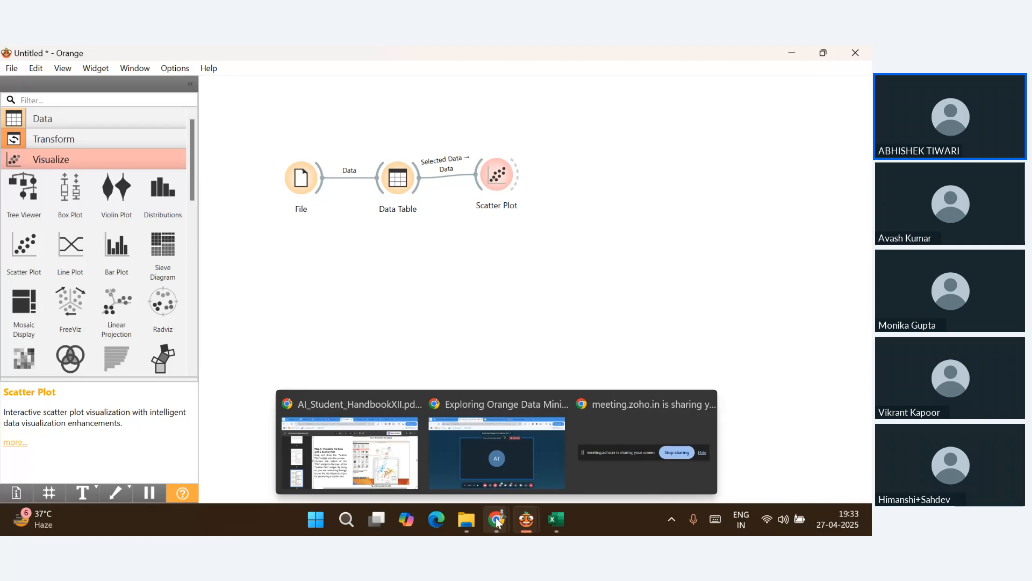
left_click(395, 465)
scroll(543, 331, "down", 9)
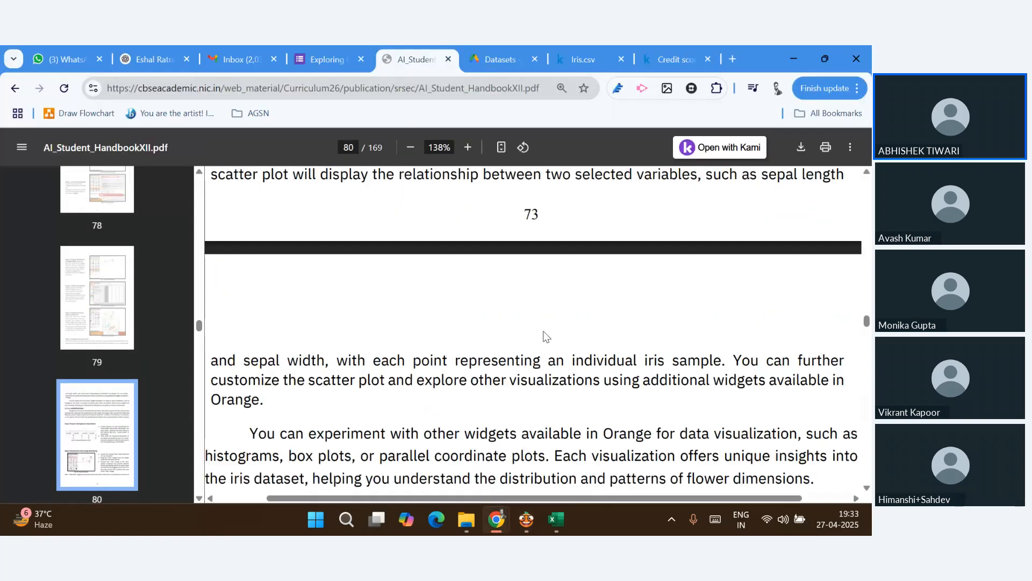
scroll(544, 333, "up", 2)
scroll(545, 334, "down", 4)
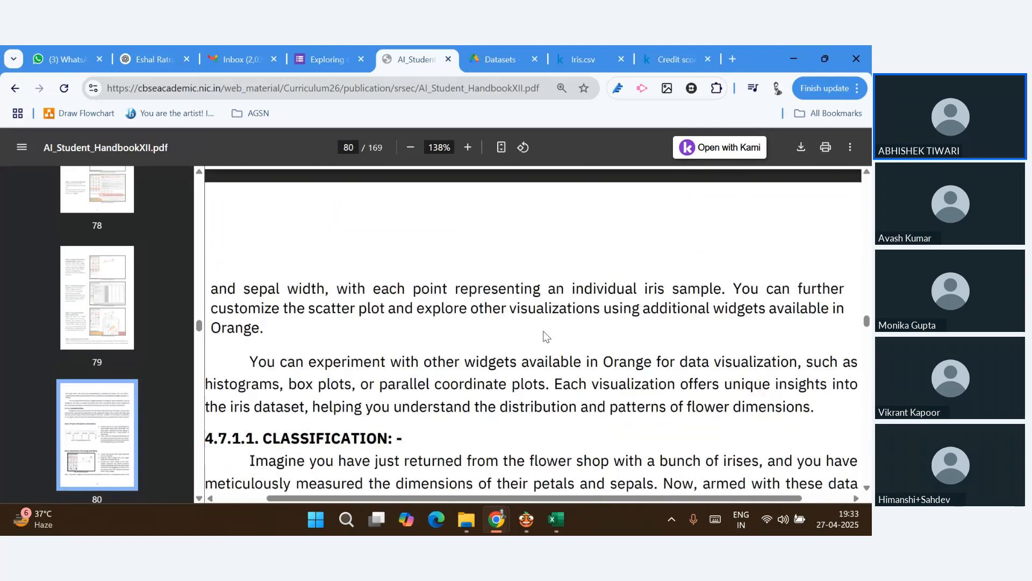
scroll(545, 336, "down", 5)
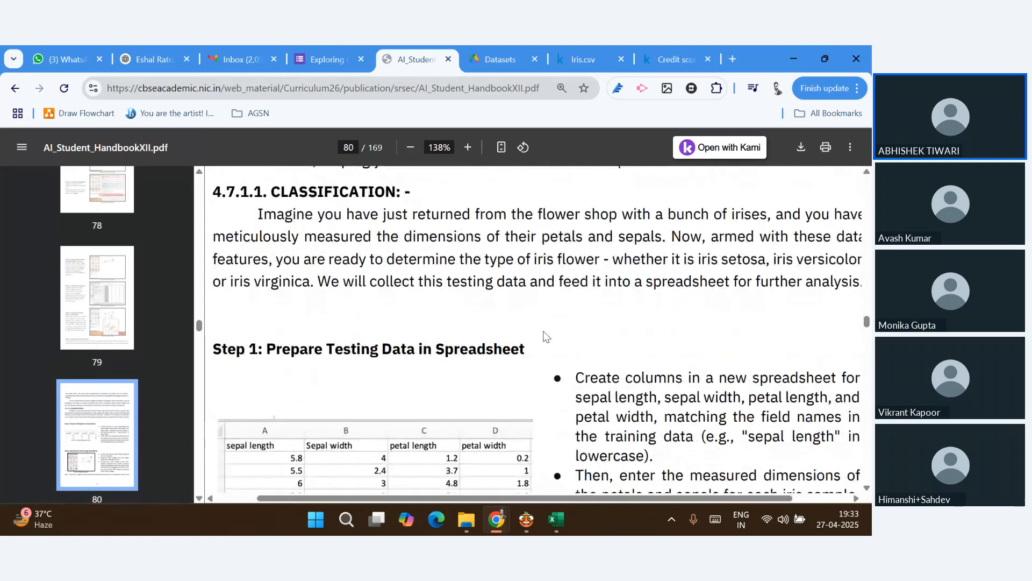
scroll(546, 336, "down", 1)
scroll(546, 336, "up", 1)
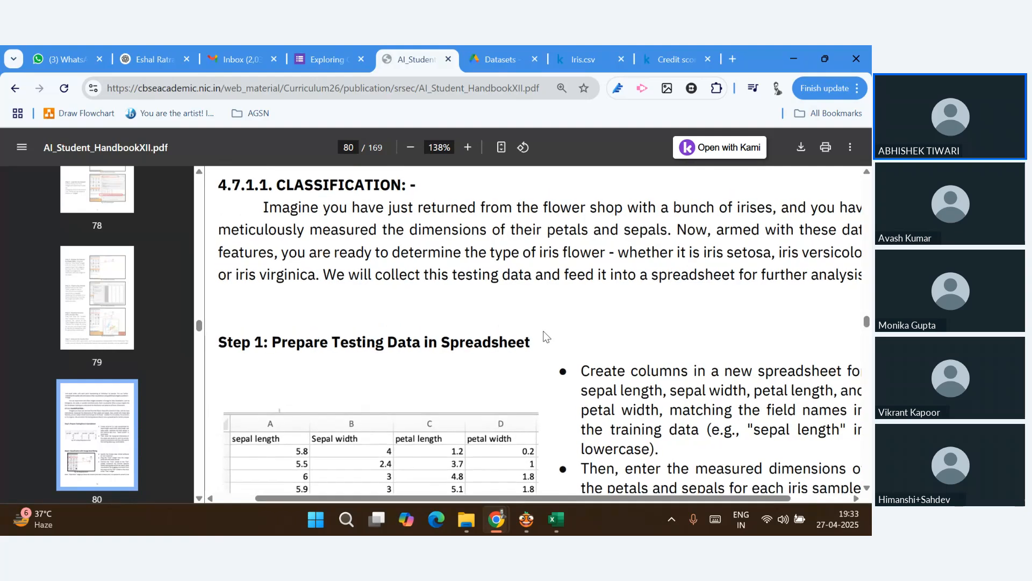
Examine the testing data in Iris Testing.csv in Excel and read the handbook's Step 2 on classification with Orange
mouse_move(566, 523)
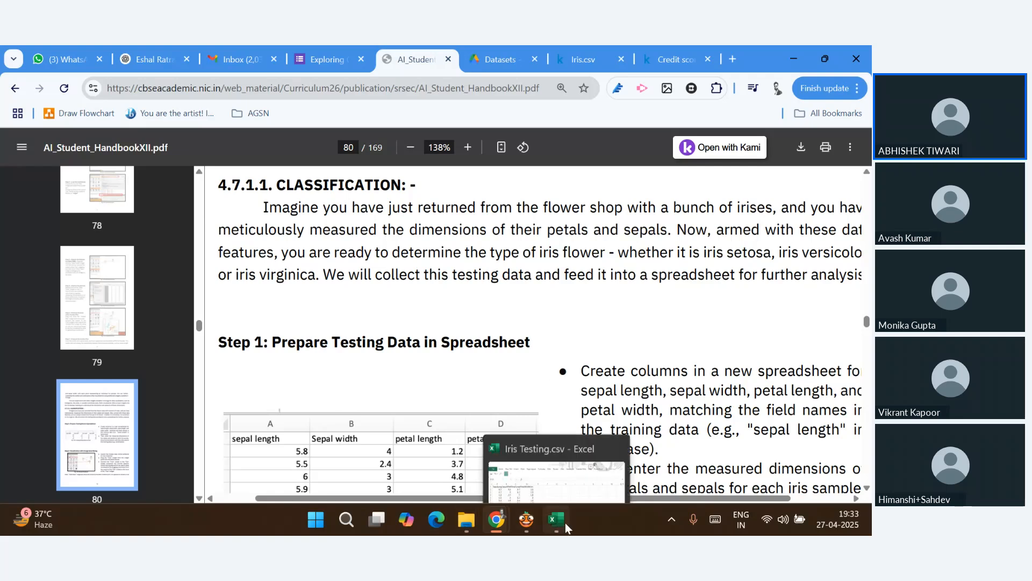
left_click(552, 471)
left_click(535, 339)
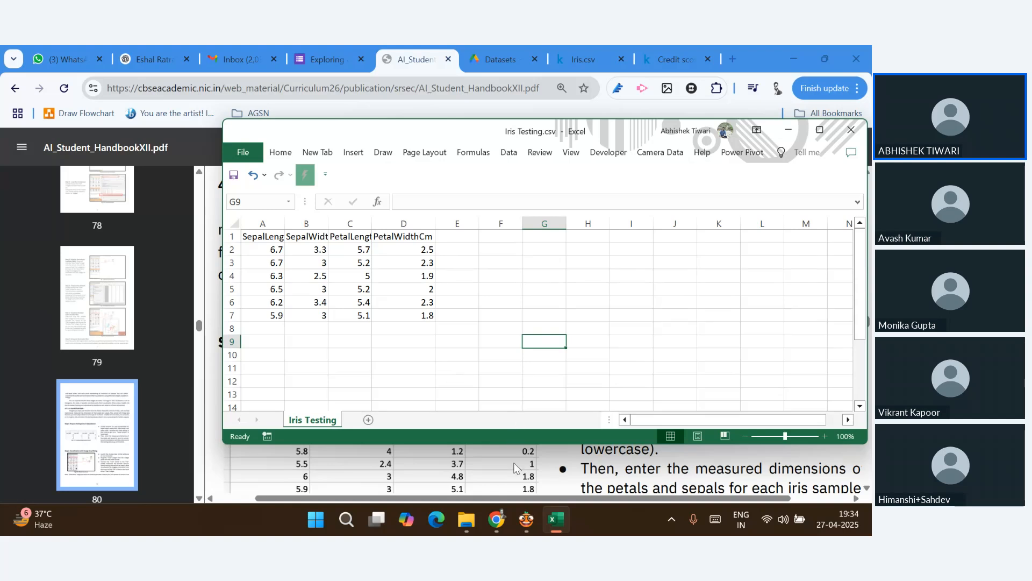
left_click(789, 131)
scroll(629, 352, "down", 6)
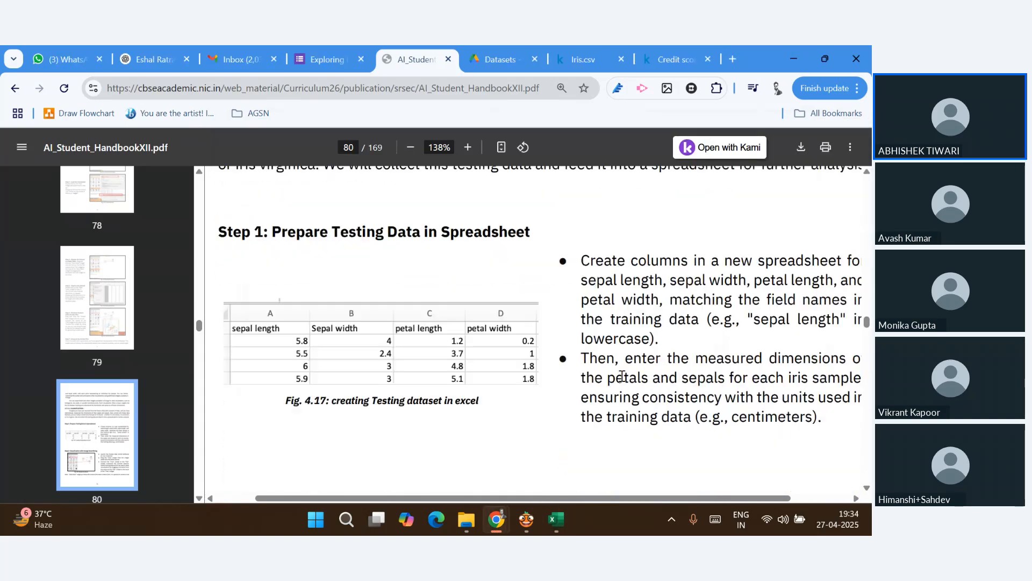
scroll(621, 376, "down", 1)
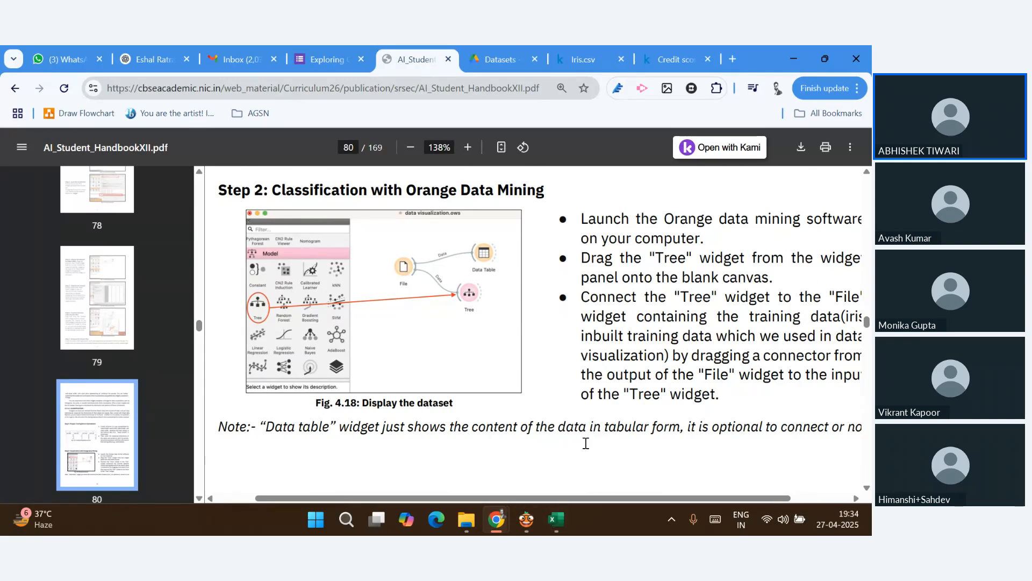
Return to the Iris workflow in Orange, add a Tree widget below Data Table connected to the File output, and review its parameters
mouse_move(534, 530)
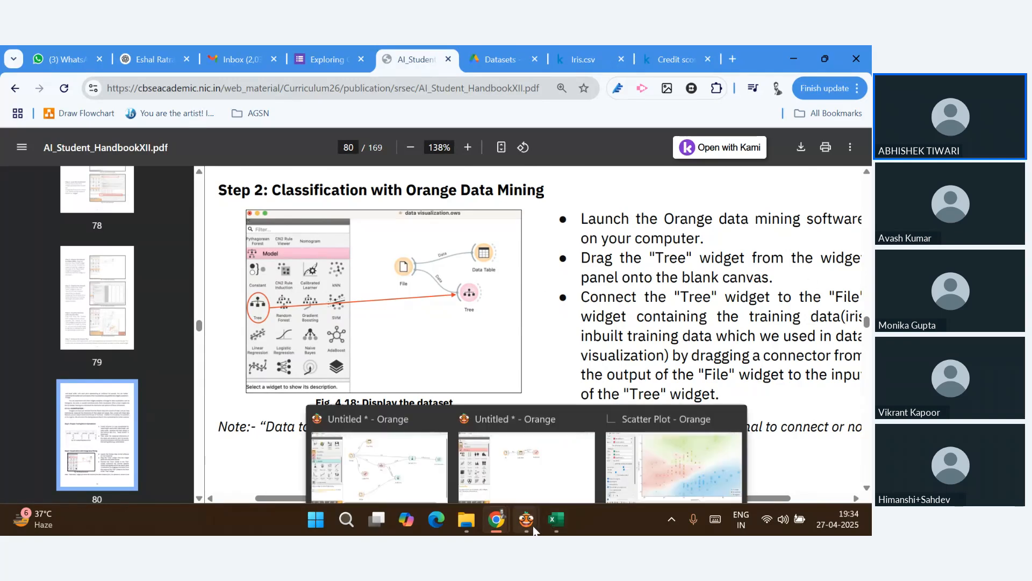
left_click(518, 466)
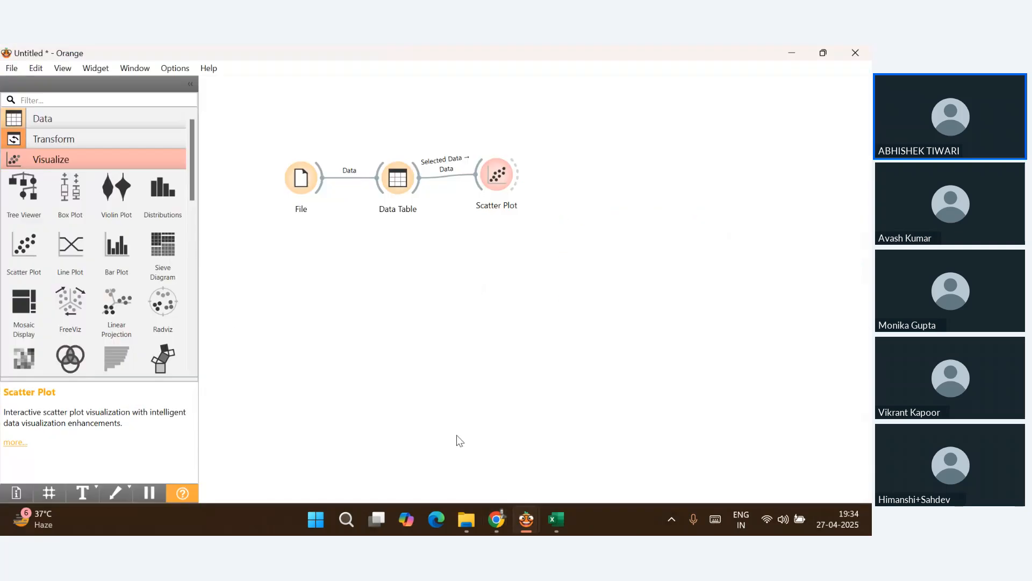
left_click(103, 158)
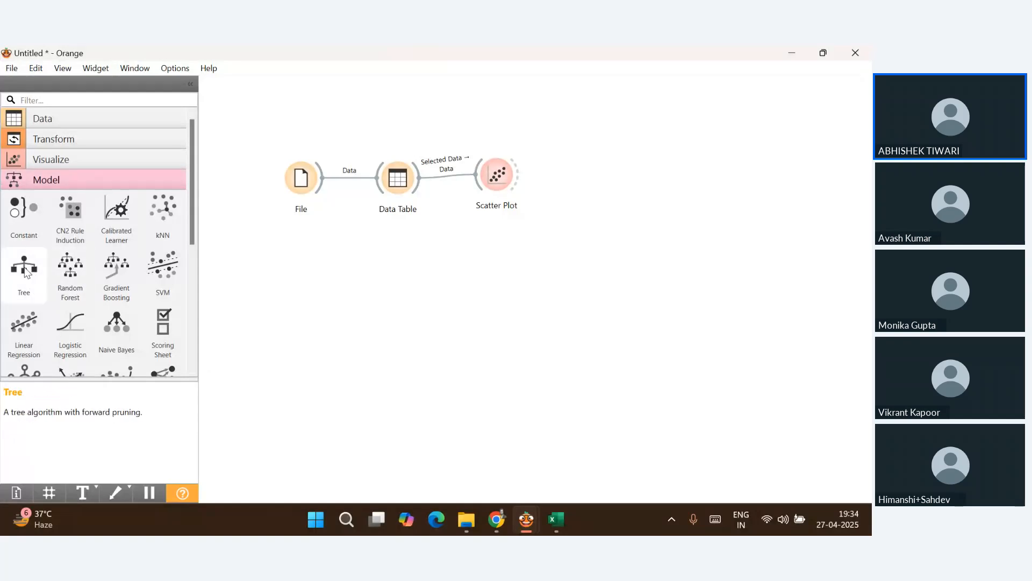
left_click_drag(24, 271, 463, 260)
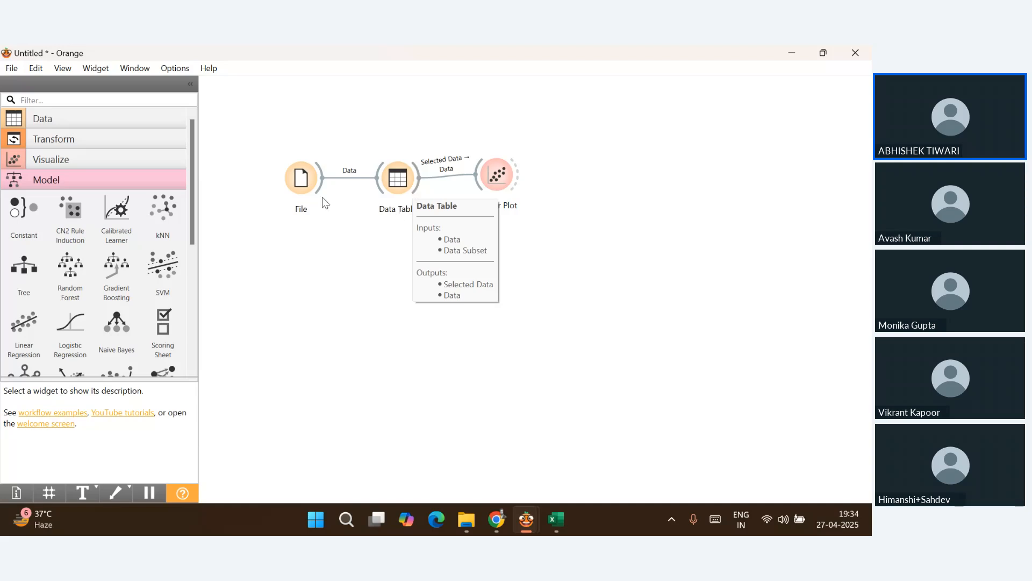
left_click_drag(322, 180, 442, 270)
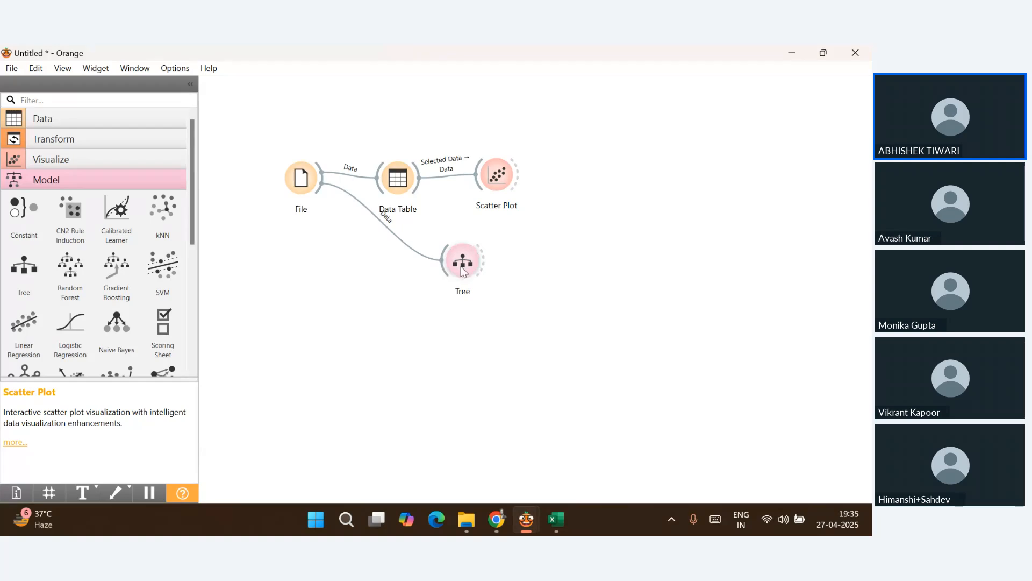
left_click_drag(463, 272, 434, 284)
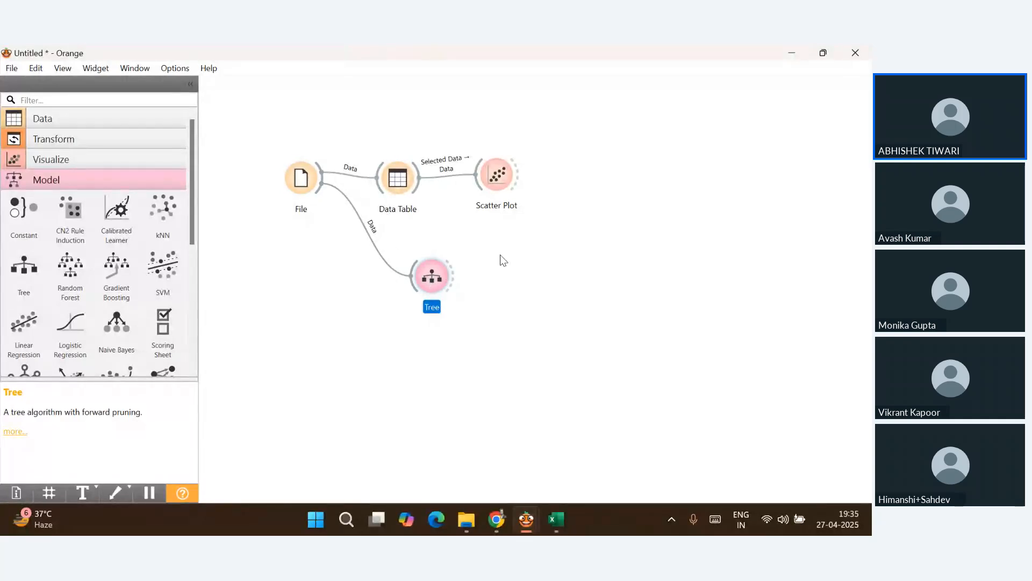
double_click(429, 284)
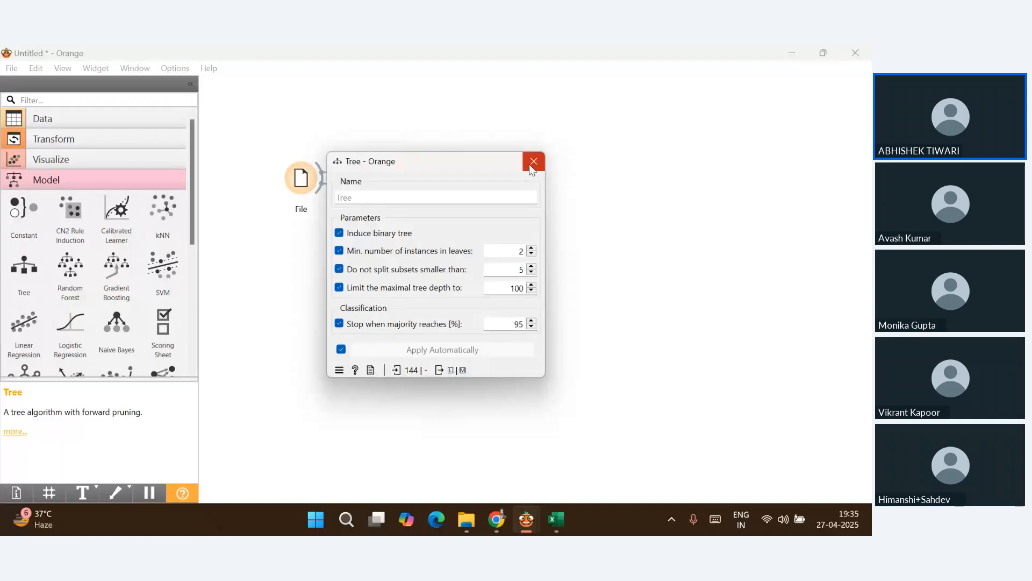
left_click(398, 198)
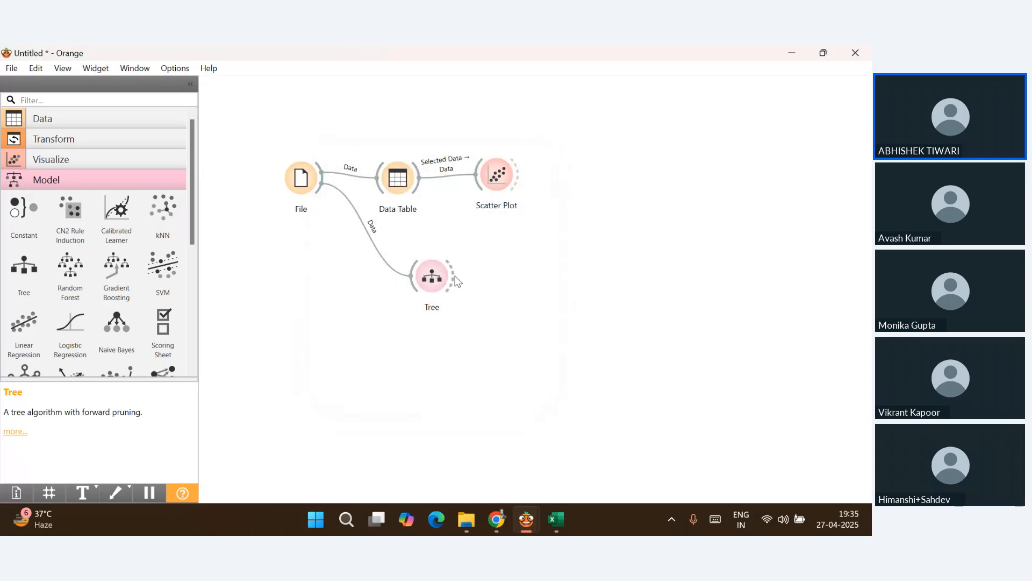
Switch back to the handbook in Chrome and read Step 3 on performing classification with the Predictions widget
mouse_move(472, 524)
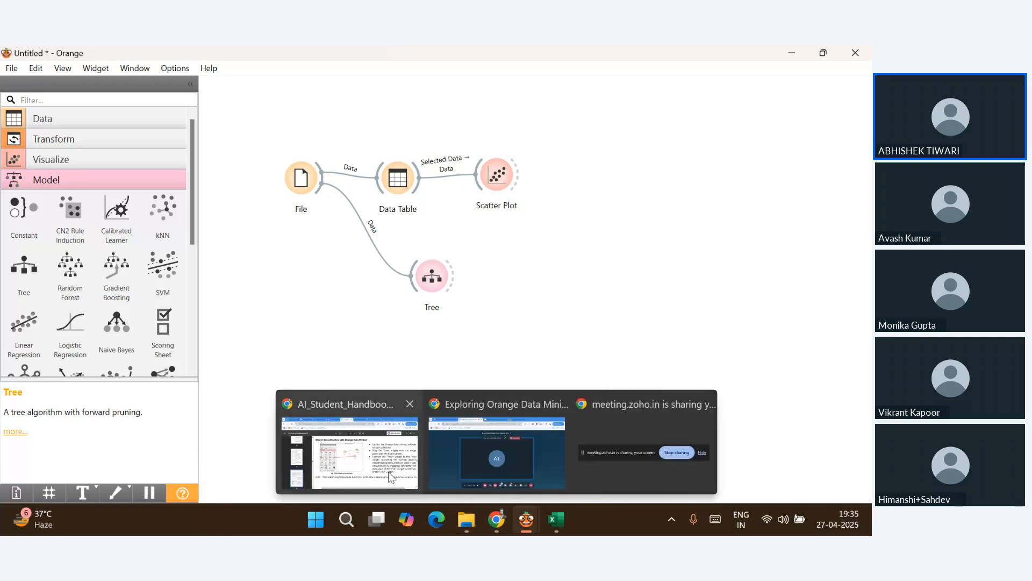
left_click(379, 467)
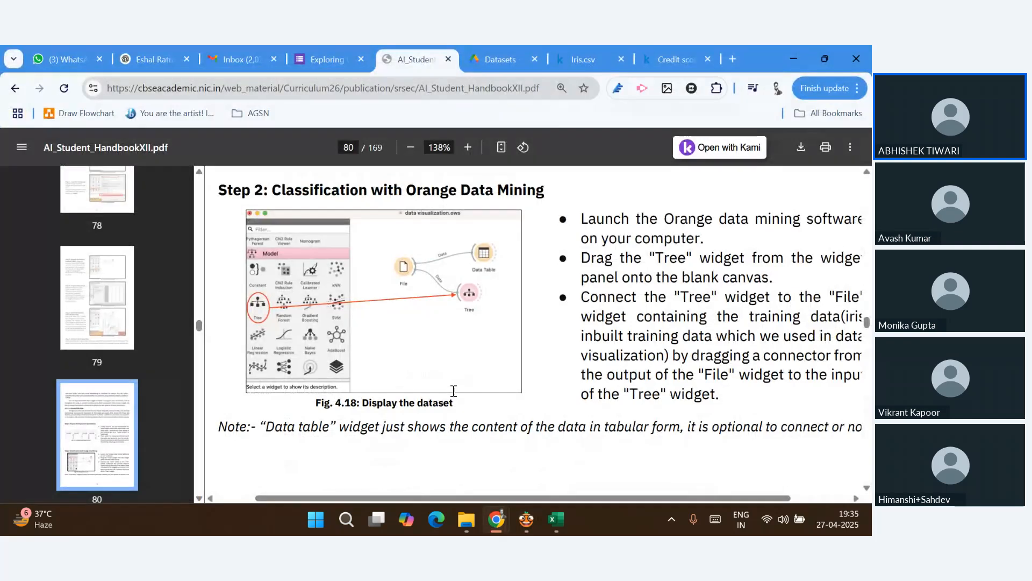
scroll(454, 391, "down", 5)
scroll(453, 391, "up", 5)
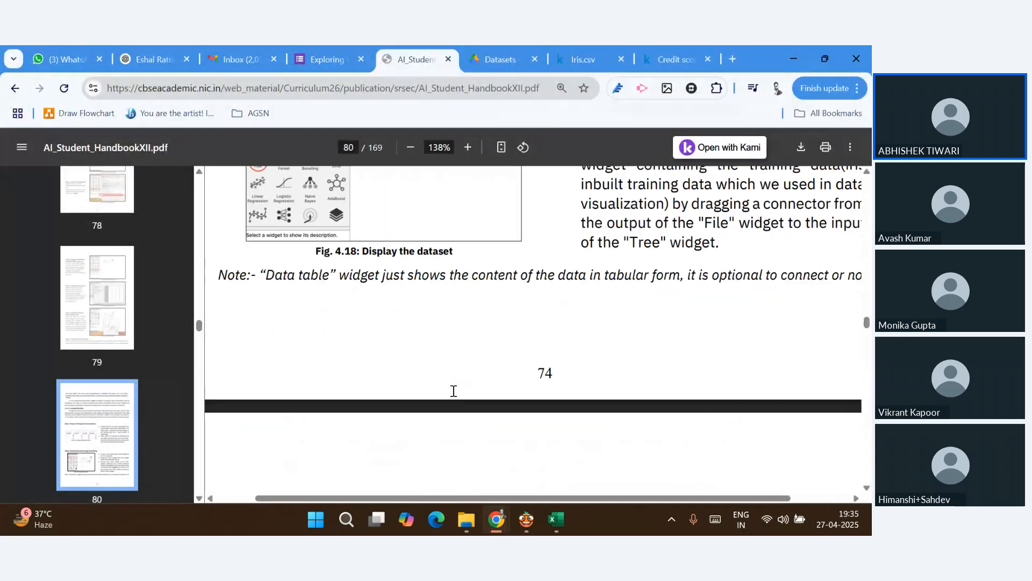
scroll(453, 391, "down", 5)
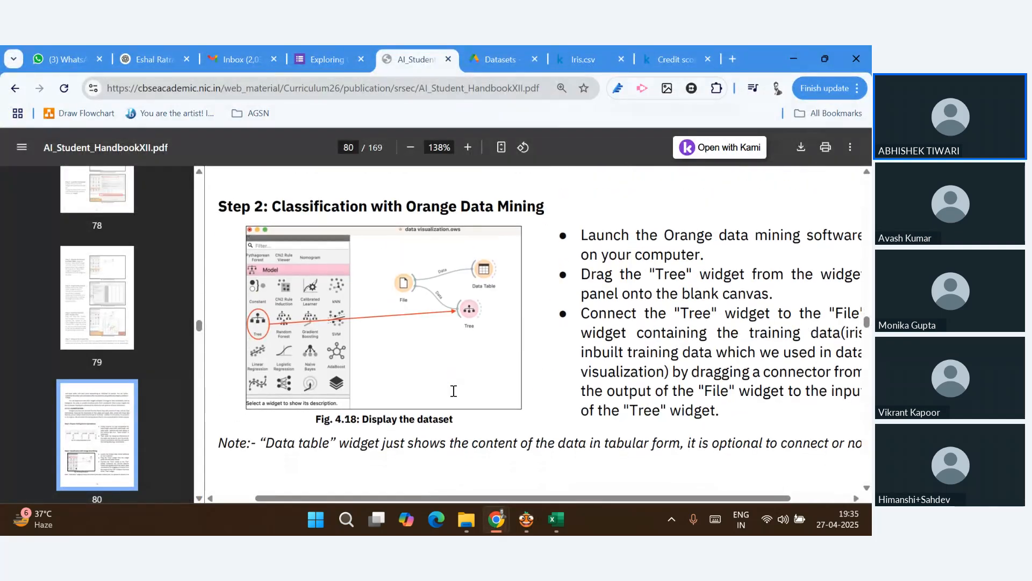
scroll(453, 391, "down", 2)
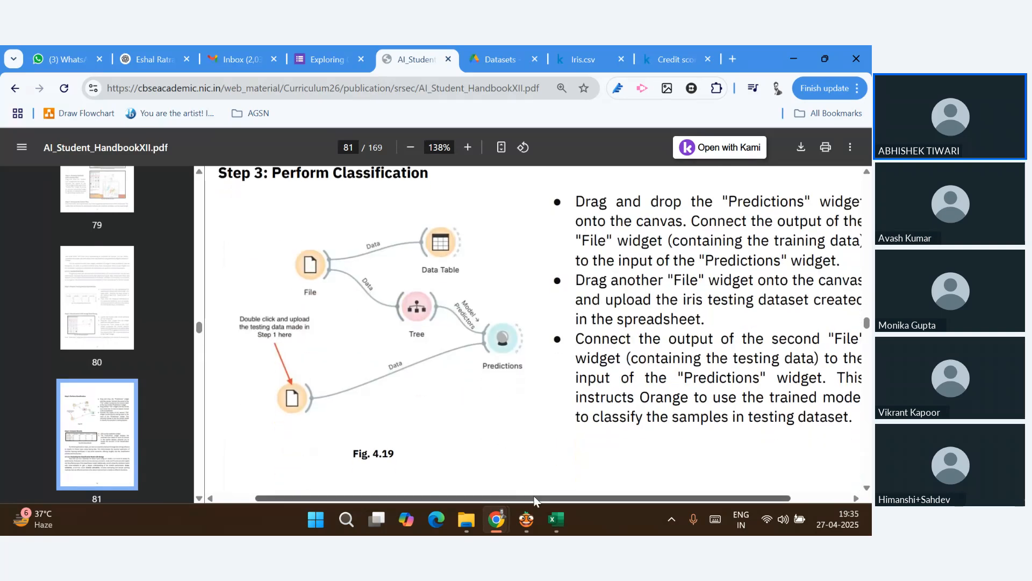
mouse_move(548, 514)
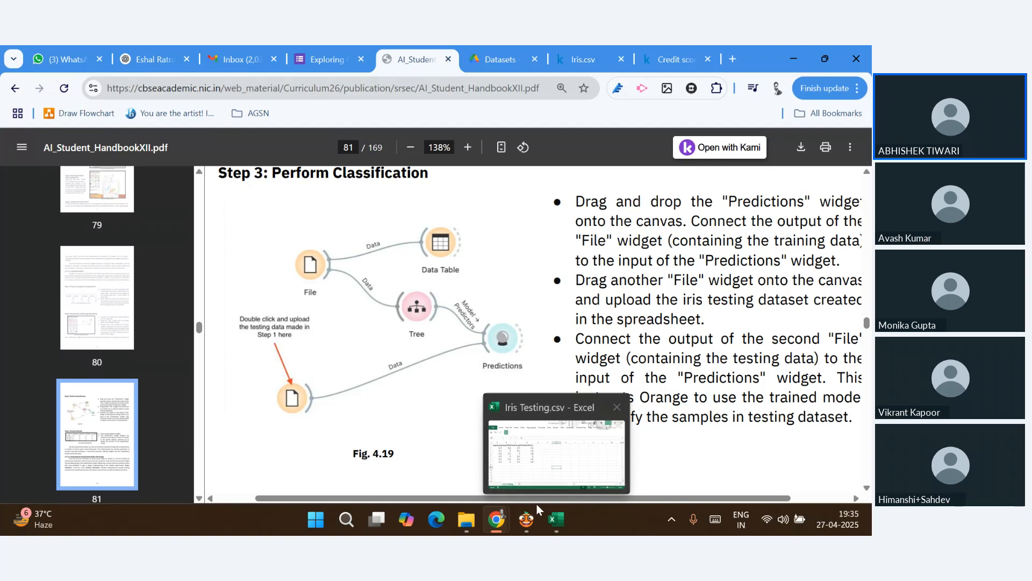
Switch to the Iris workflow in Orange and add a Predictions widget to the right of Tree
left_click(577, 448)
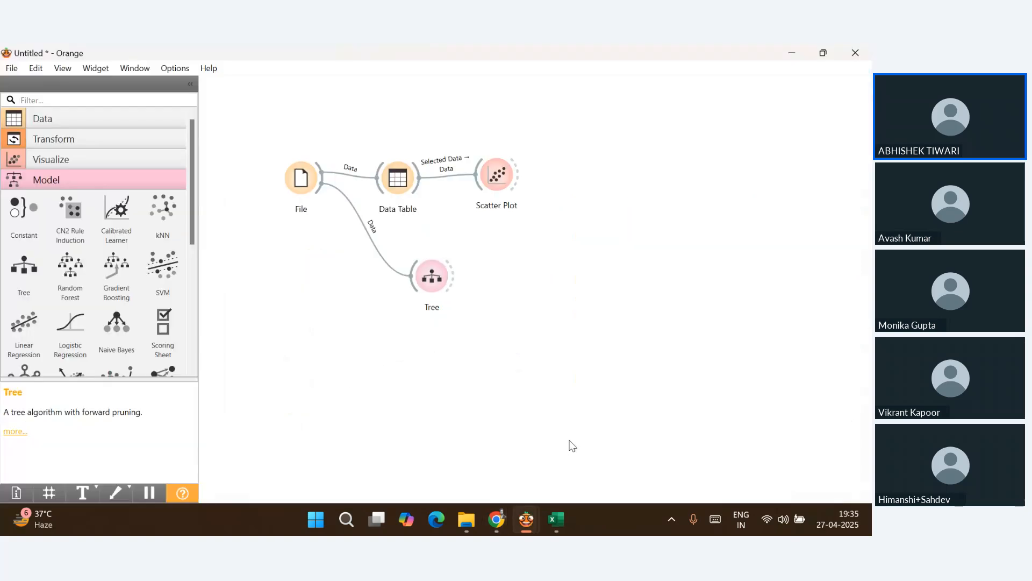
left_click(115, 180)
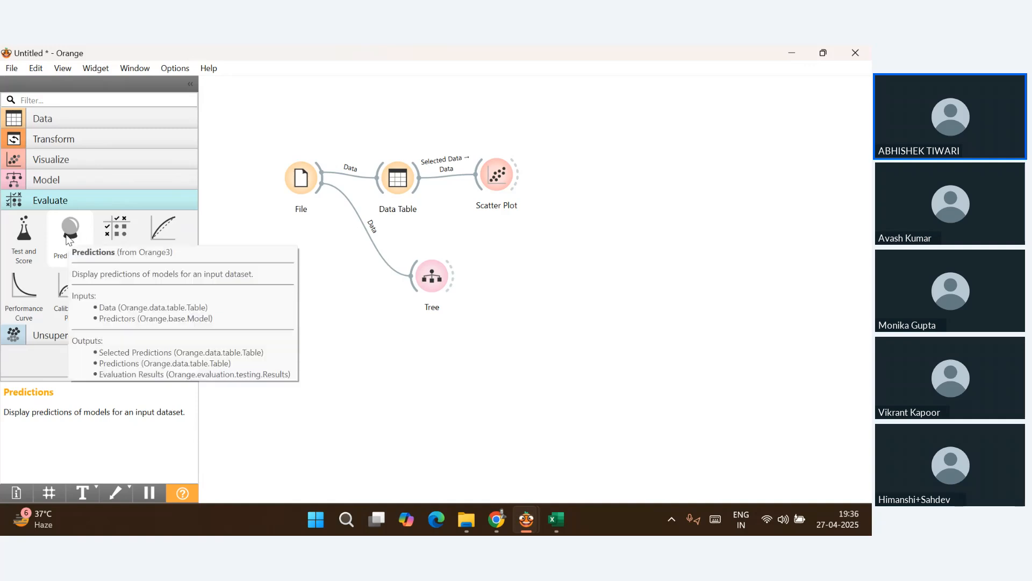
left_click_drag(68, 238, 561, 266)
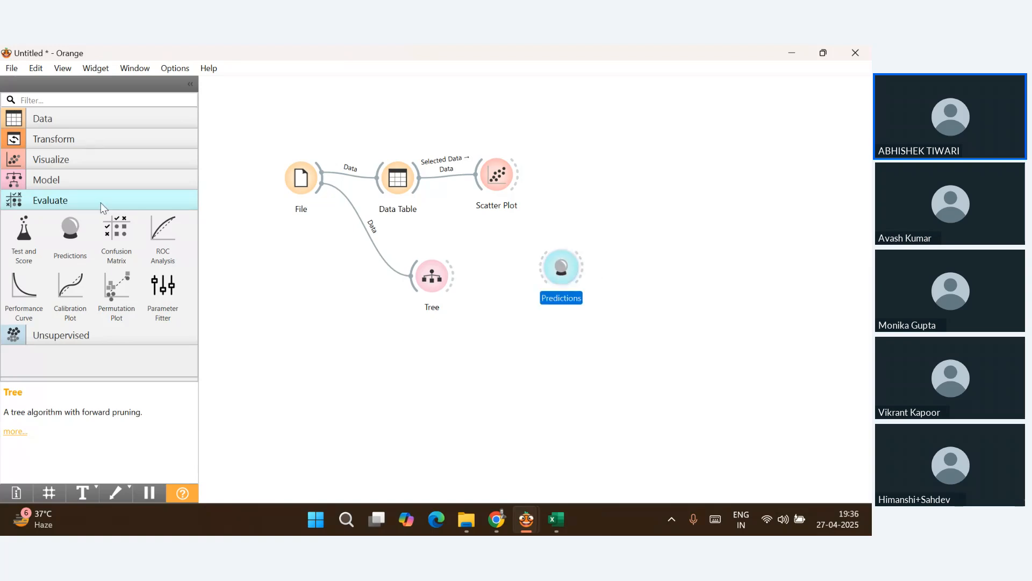
Rename the existing File widget as Training
left_click(80, 117)
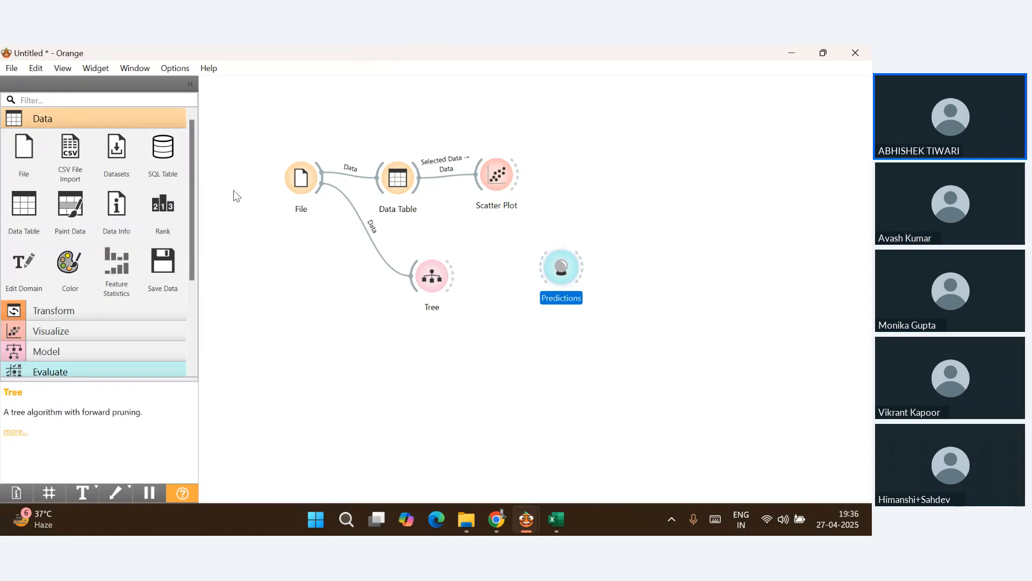
right_click(302, 179)
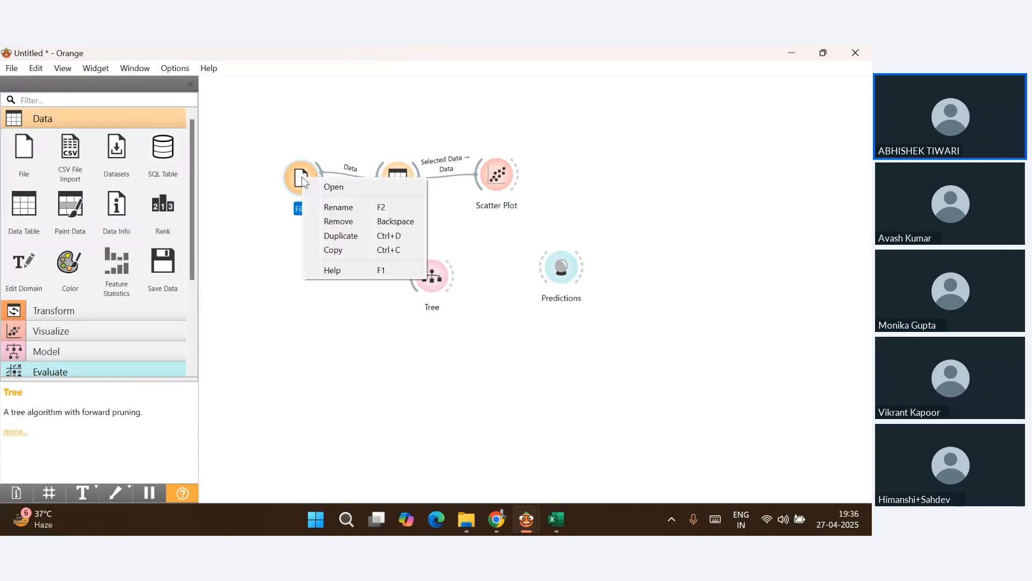
left_click(344, 208)
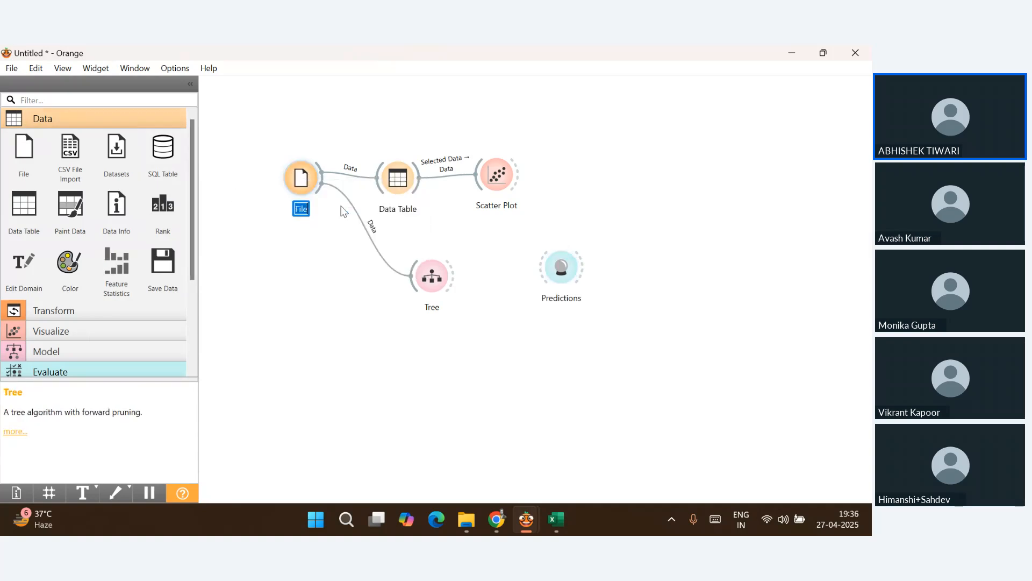
type("Training")
key("Return")
Add a second File widget below the Training widget and rename it as Testing
left_click_drag(25, 153, 289, 351)
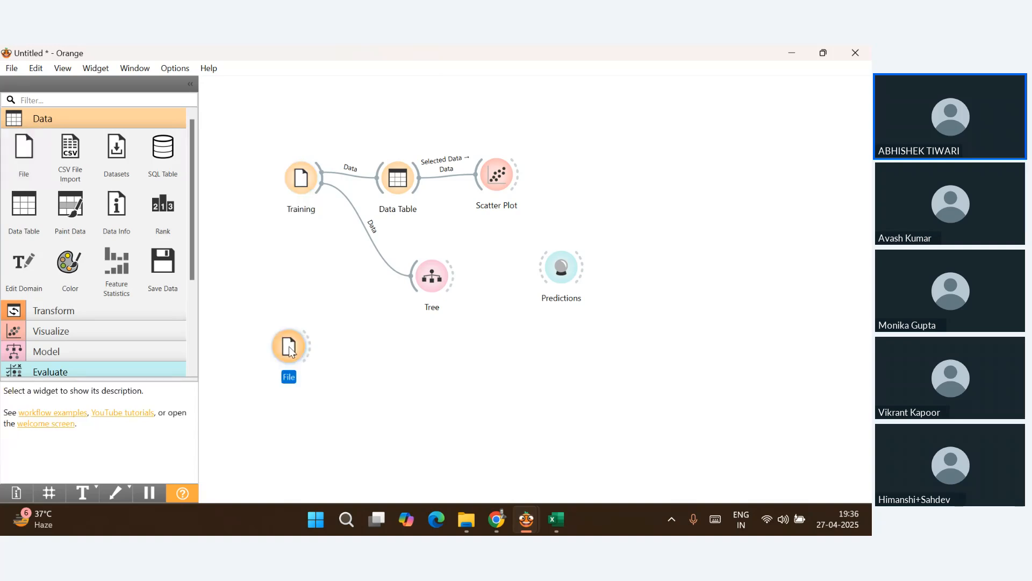
right_click(290, 351)
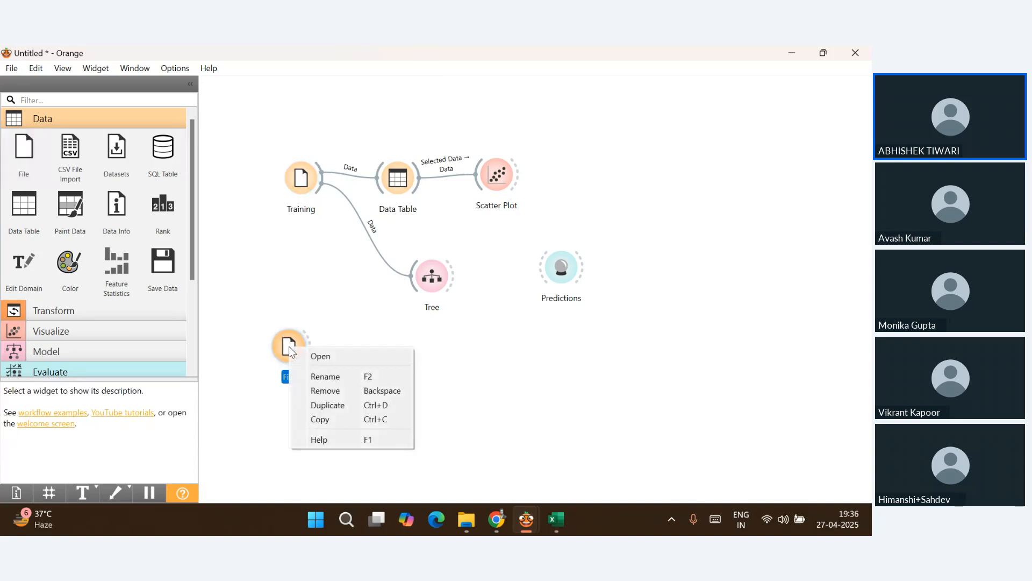
left_click(311, 376)
type("Testing")
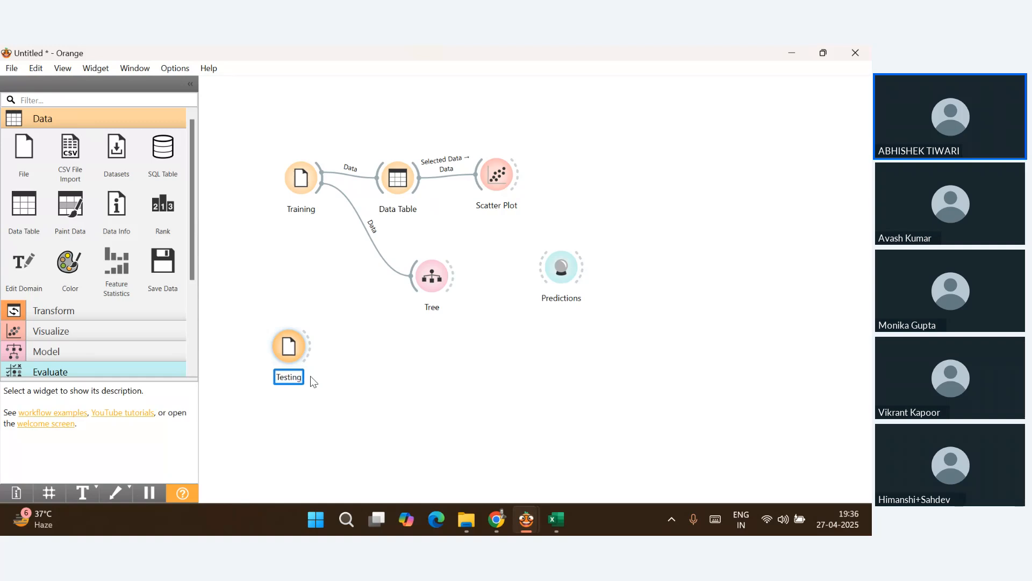
key("Return")
Load Iris Testing.csv into the Testing widget from the Iris Dataset folder inside Orange Tool Session on the Desktop
left_click(298, 349)
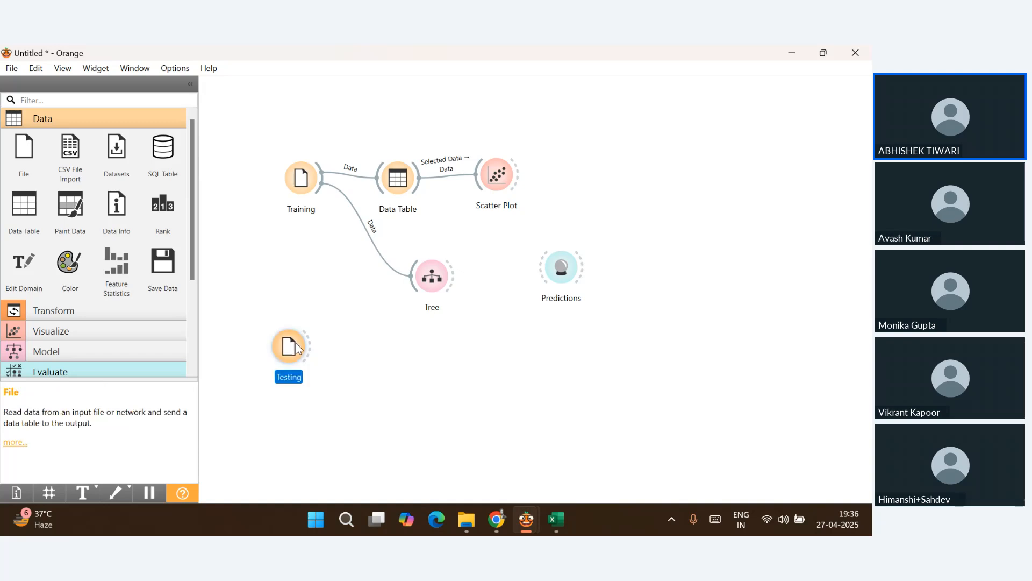
double_click(297, 348)
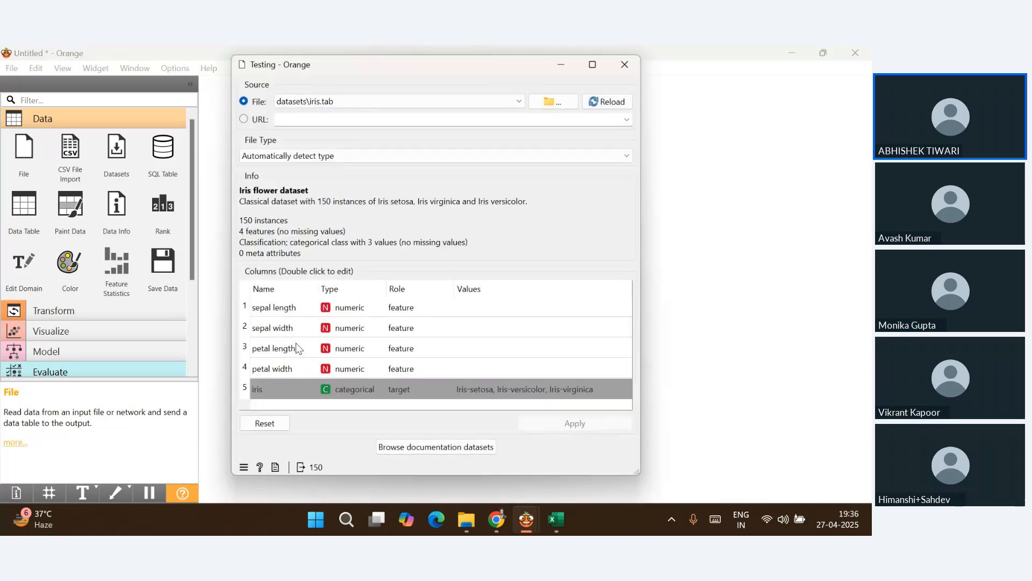
left_click(564, 105)
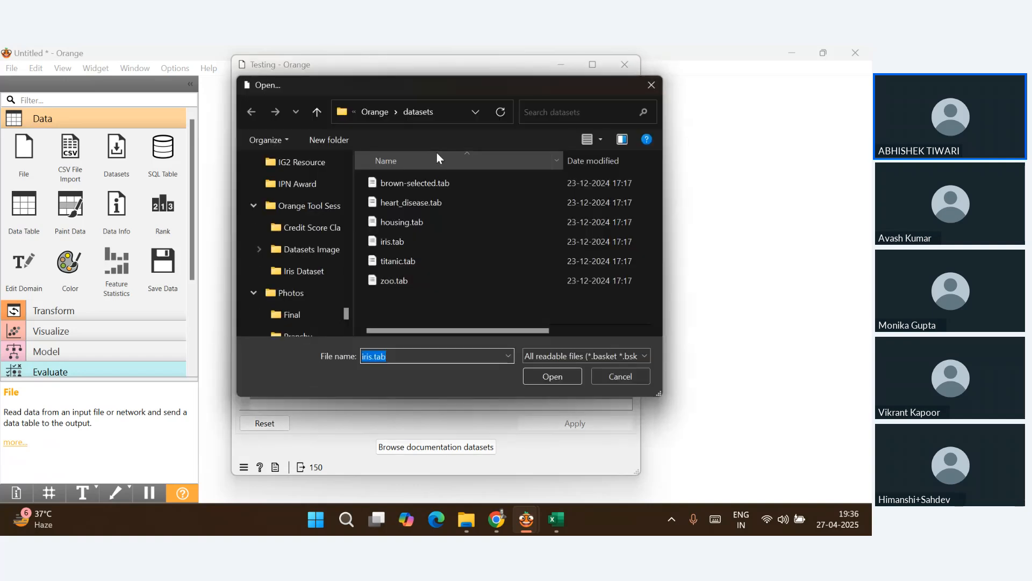
left_click(449, 114)
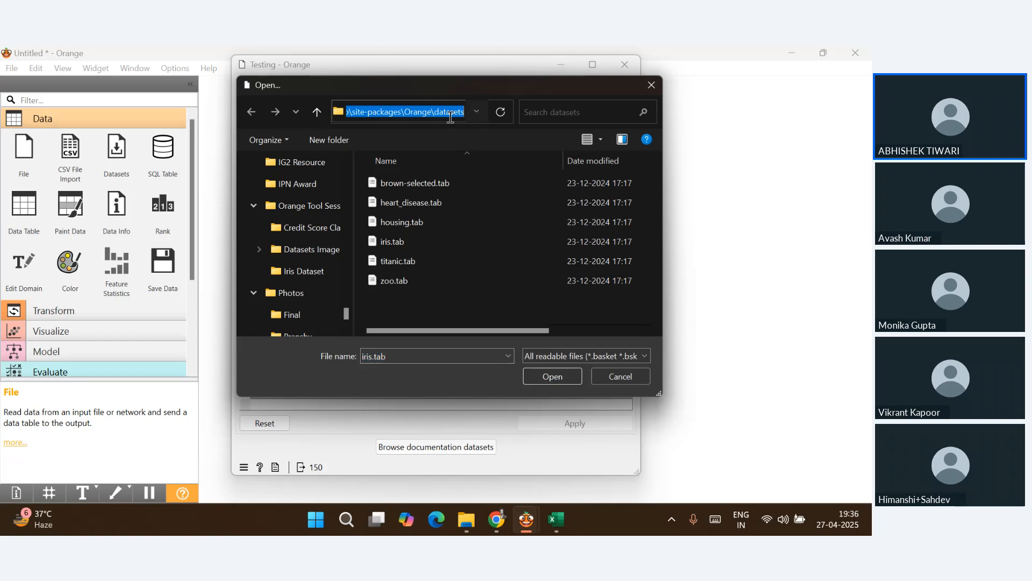
type("Desktop")
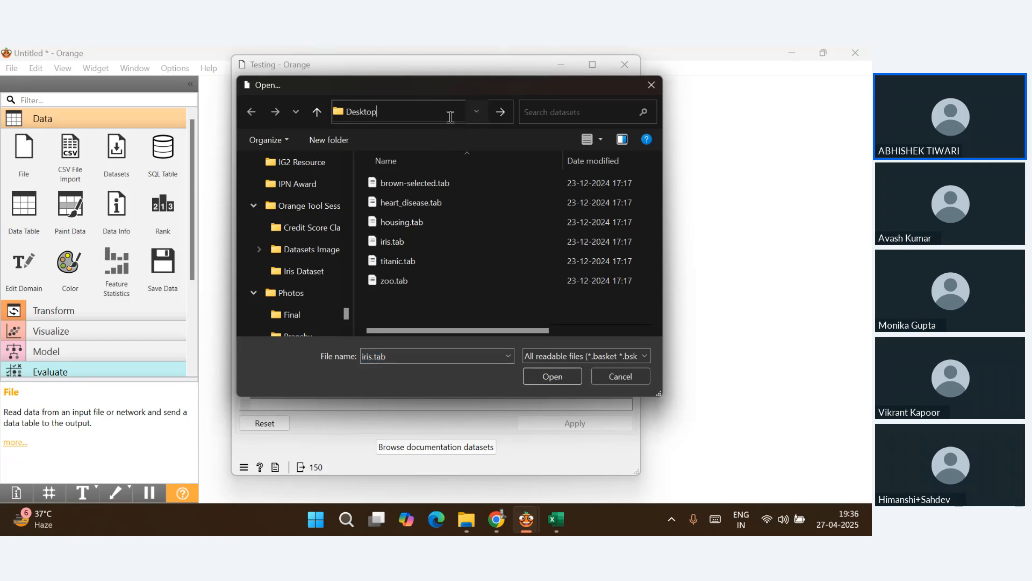
key("Return")
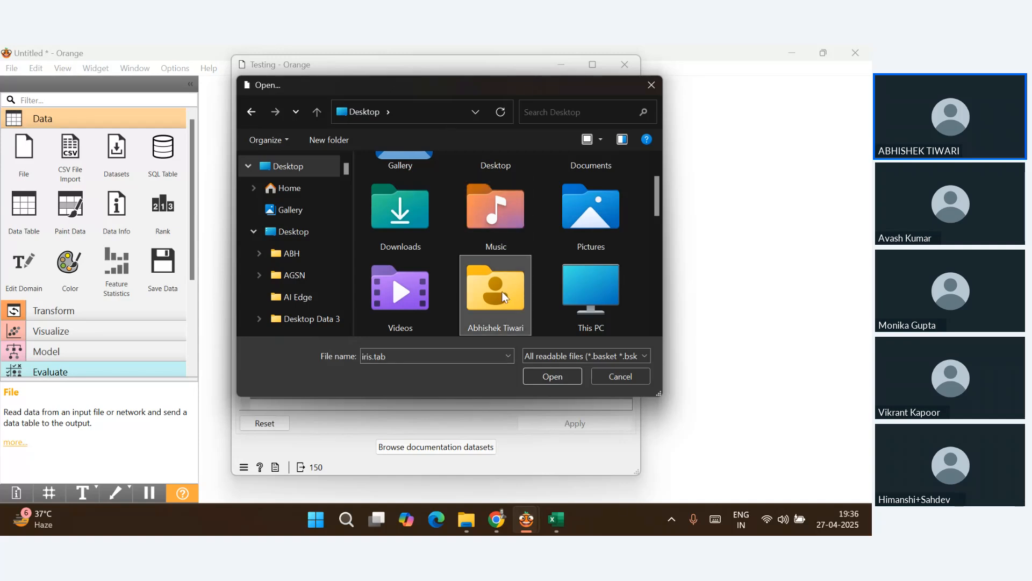
scroll(502, 293, "down", 5)
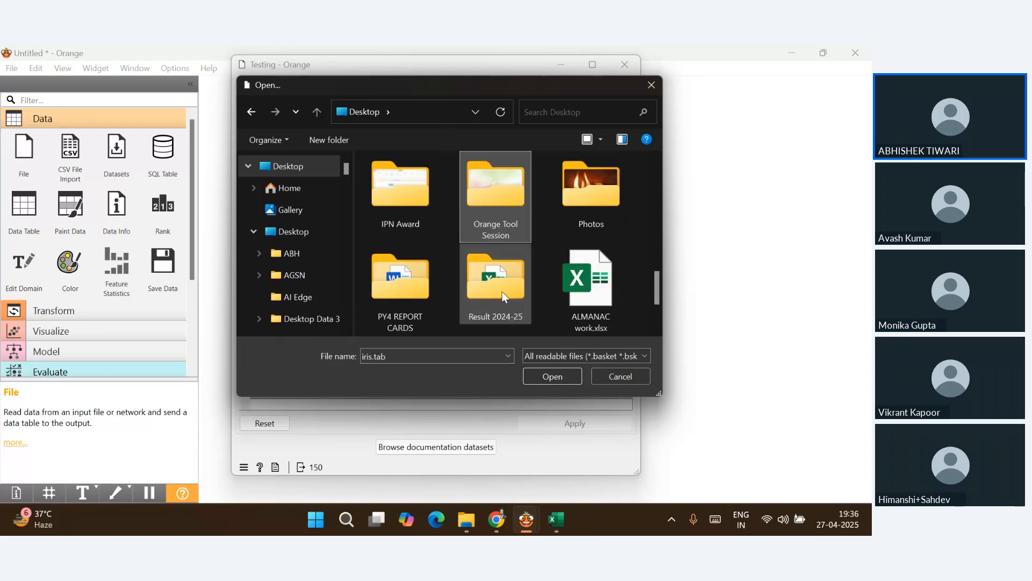
key("Return")
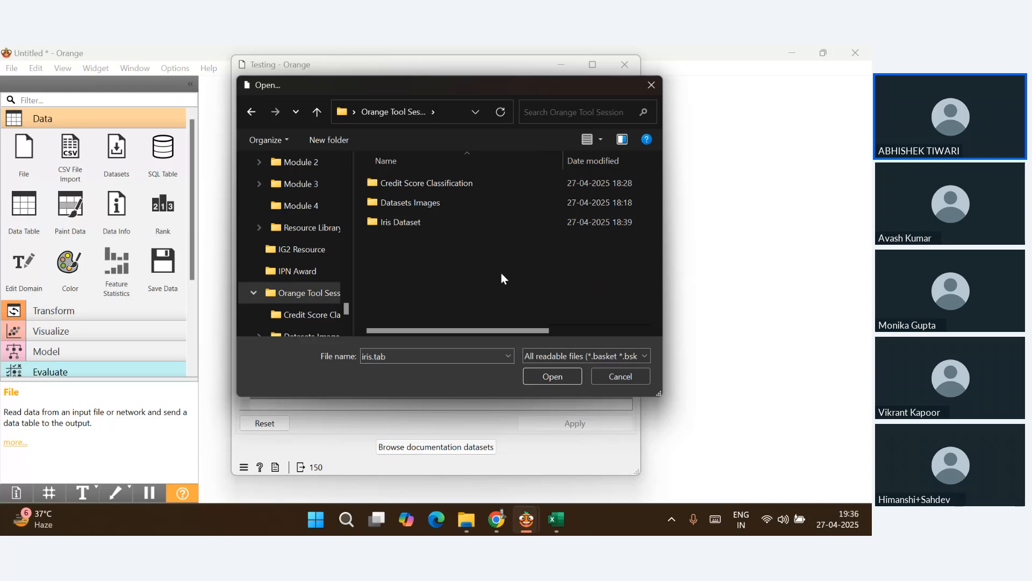
double_click(422, 228)
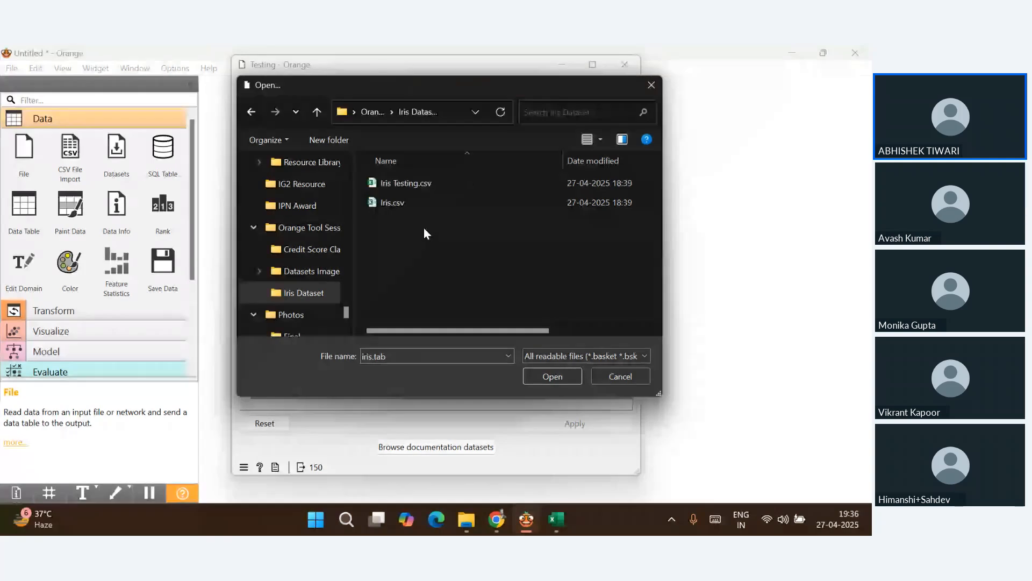
left_click(408, 183)
left_click(557, 375)
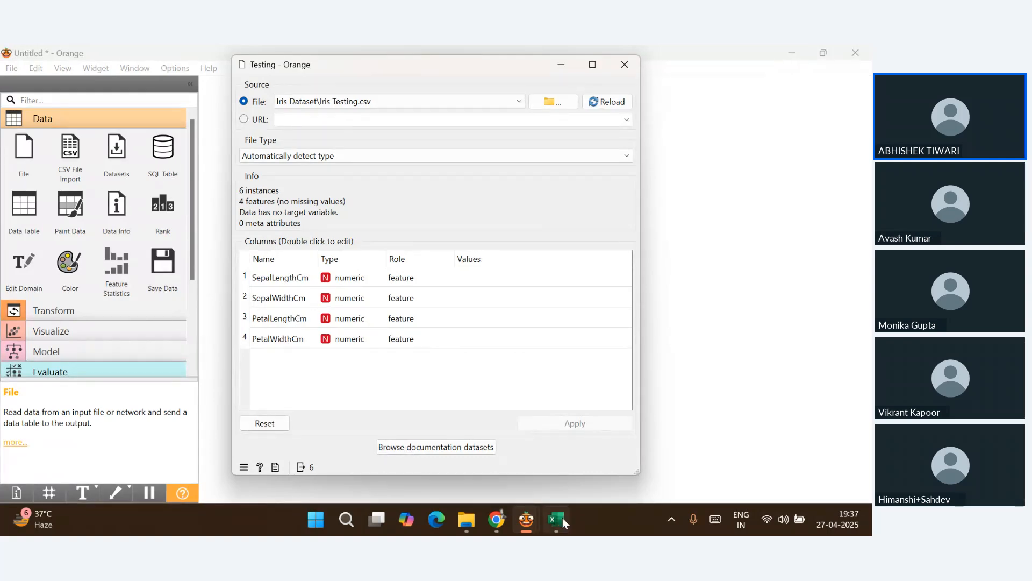
Compare the loaded testing columns with Iris Testing.csv in Excel, return to Orange and close the Testing widget's settings
mouse_move(562, 517)
left_click(555, 470)
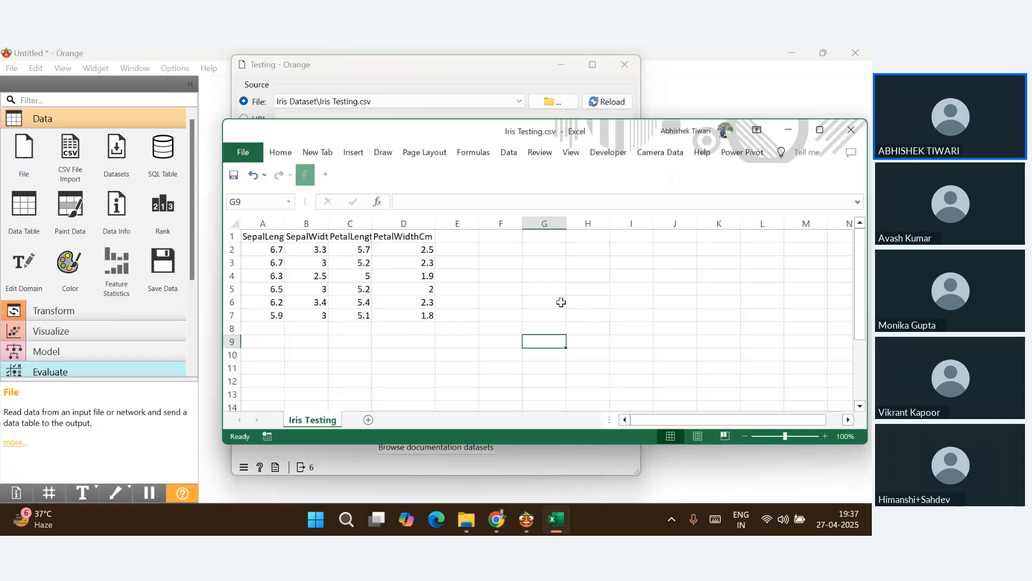
left_click(789, 131)
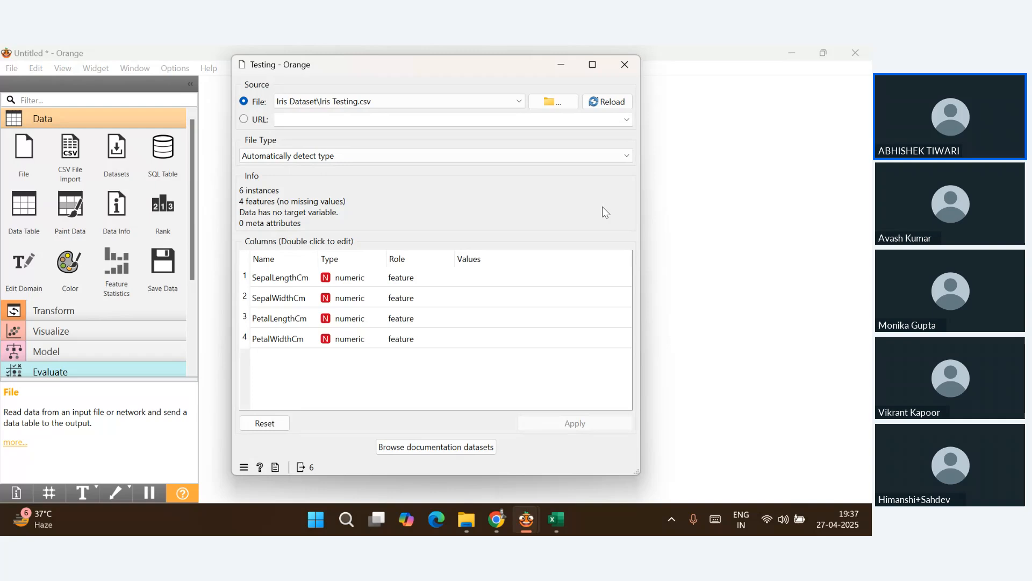
left_click(624, 64)
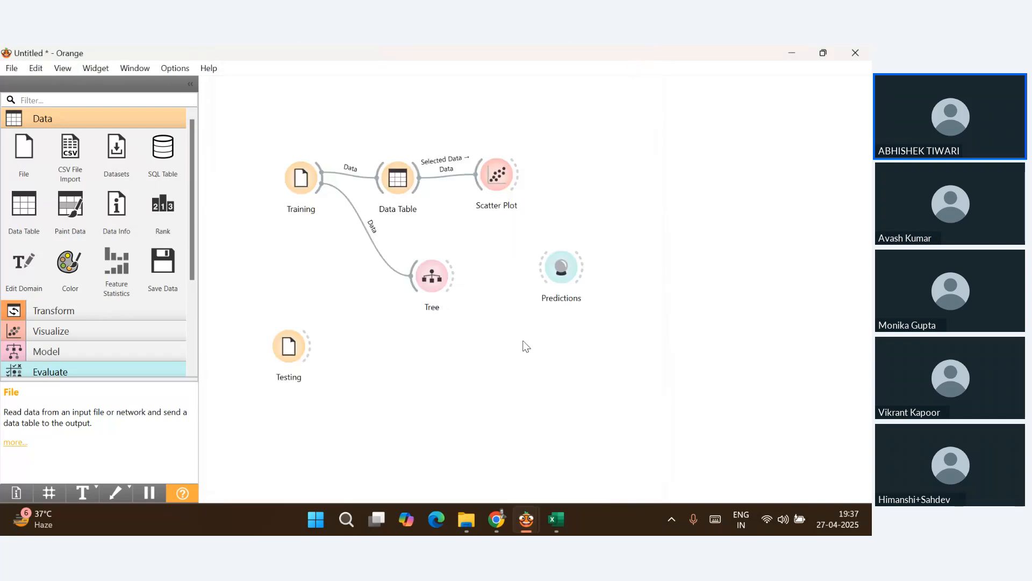
Move Predictions and Testing lower on the canvas and connect both the Tree model and the Testing data to Predictions
left_click_drag(567, 261, 531, 318)
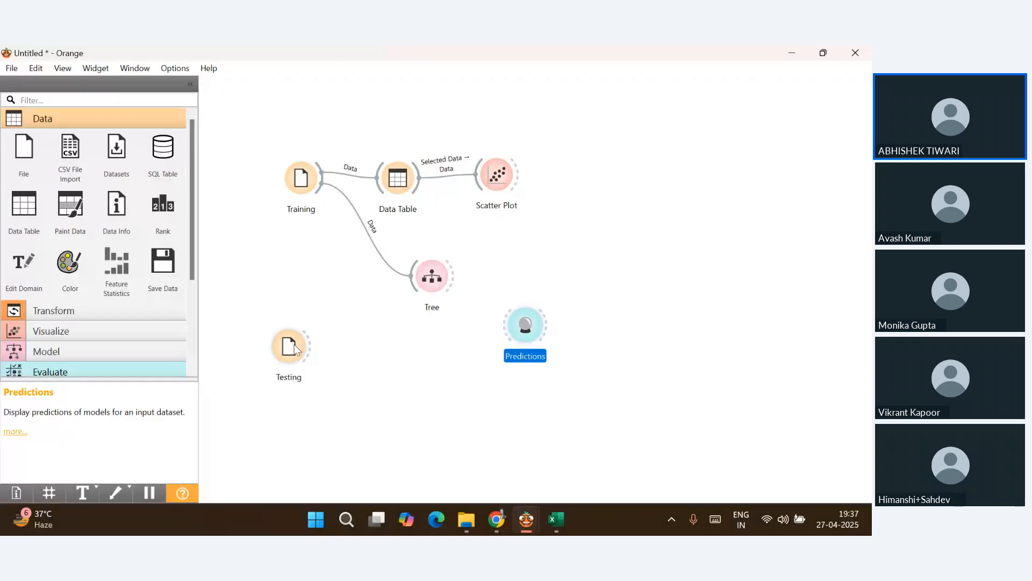
left_click_drag(294, 349, 305, 392)
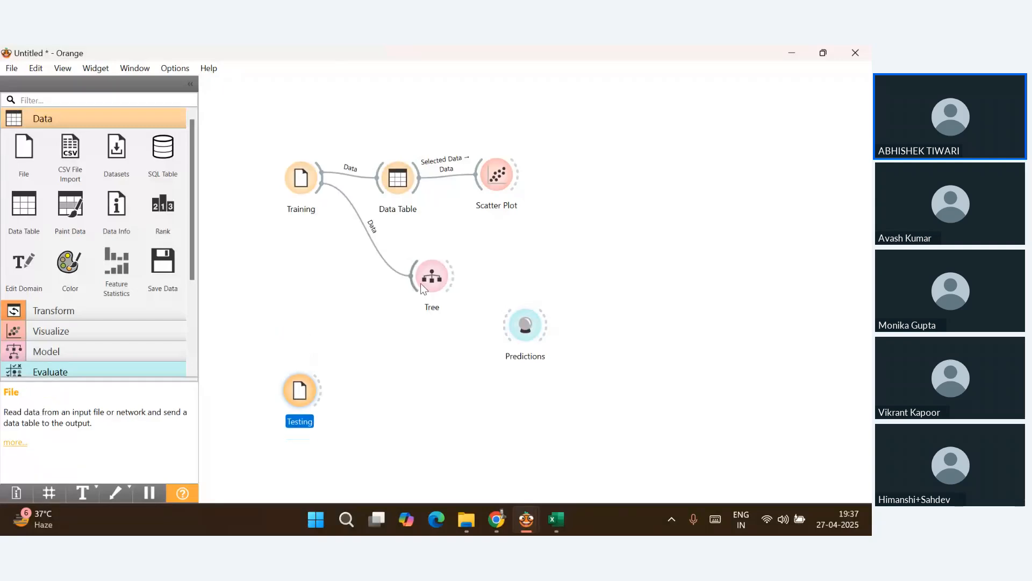
left_click_drag(454, 276, 504, 327)
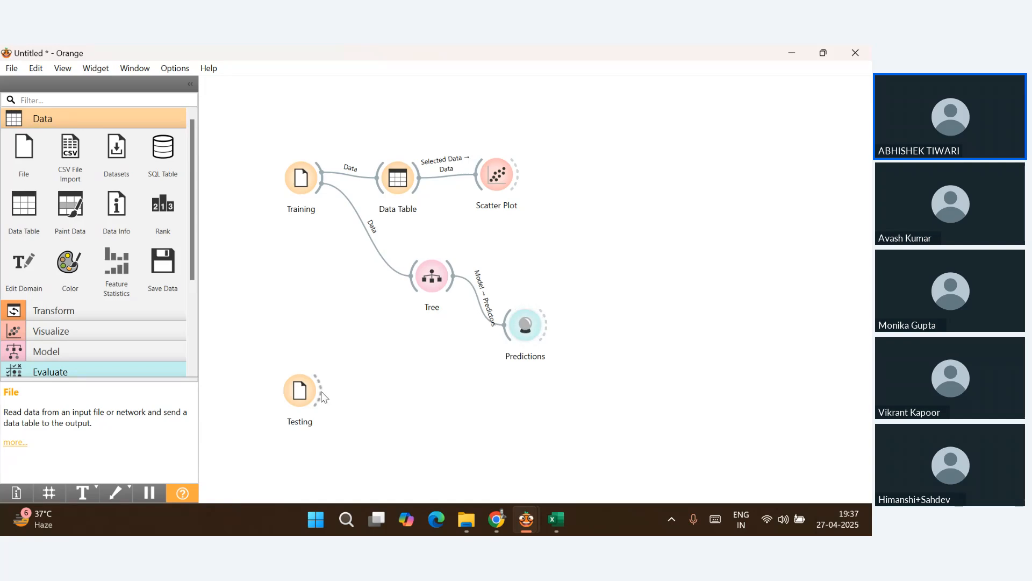
left_click_drag(321, 393, 505, 338)
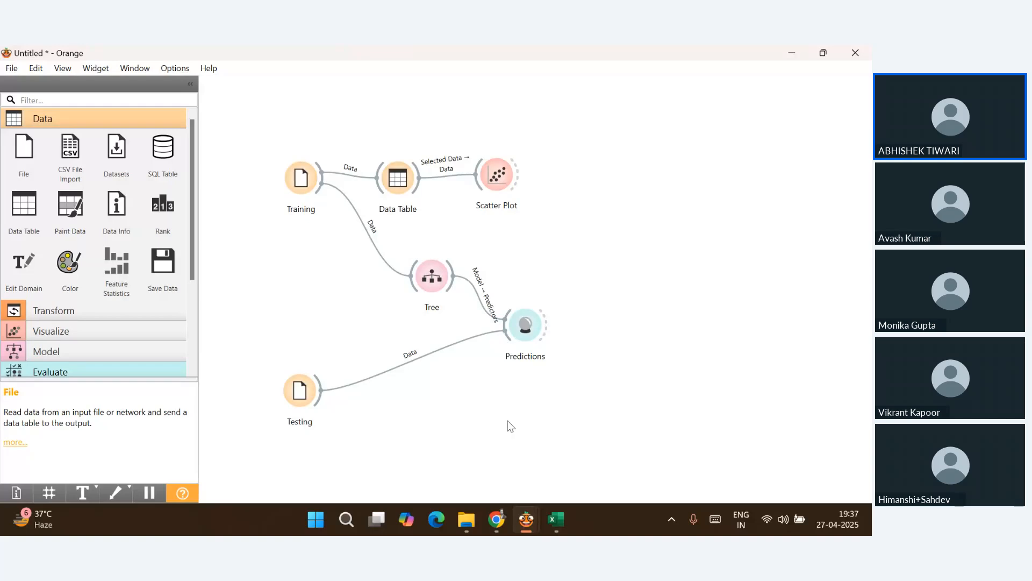
Open the Predictions results, maximize them and examine the classes predicted for the testing samples, highlighting the fifth row
double_click(531, 325)
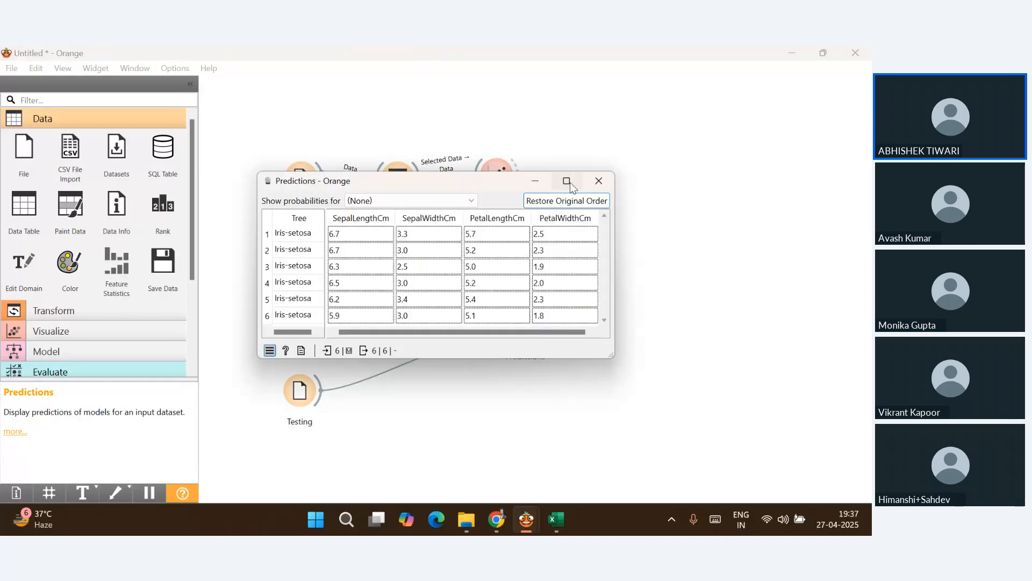
left_click(566, 181)
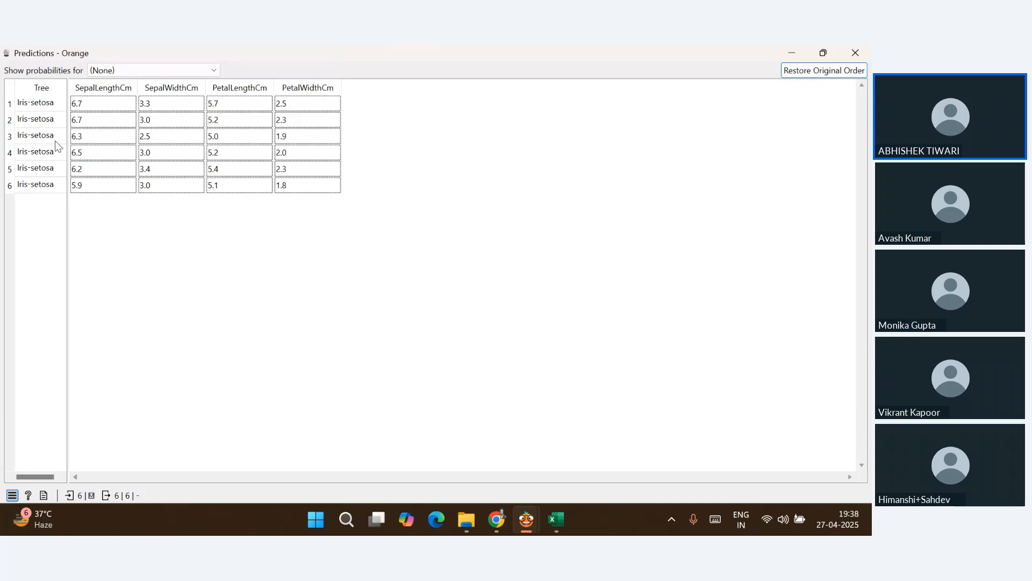
left_click(97, 169)
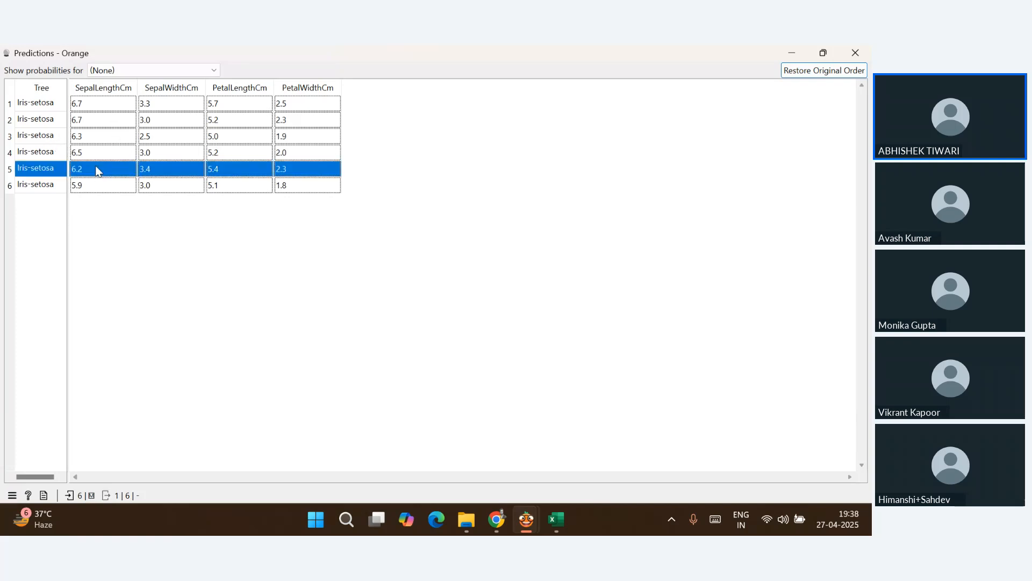
View the probabilities for Classes known to the model, set them back to (None), close the results and select the Predictions widget
left_click(173, 69)
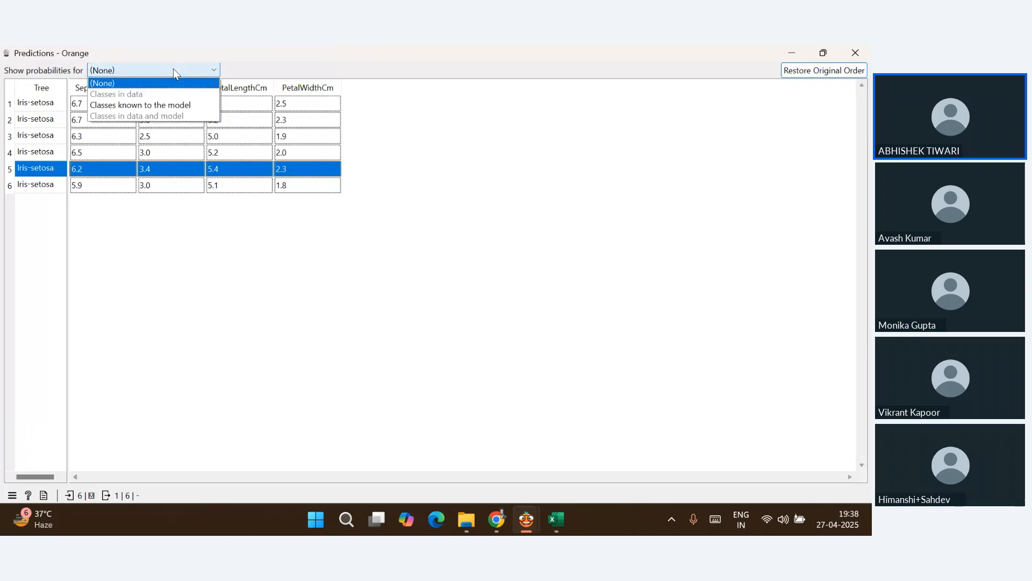
left_click(175, 105)
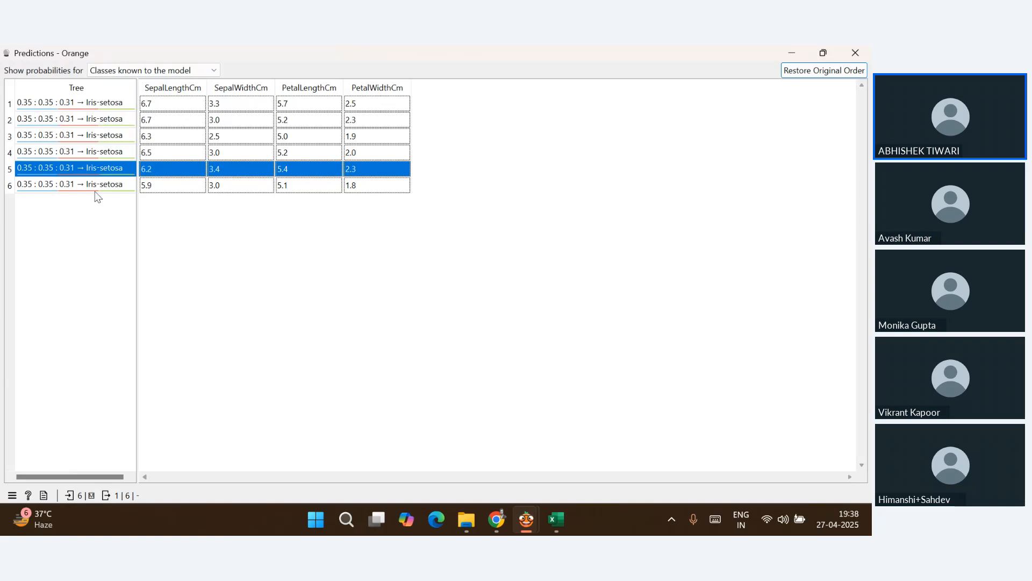
left_click(147, 68)
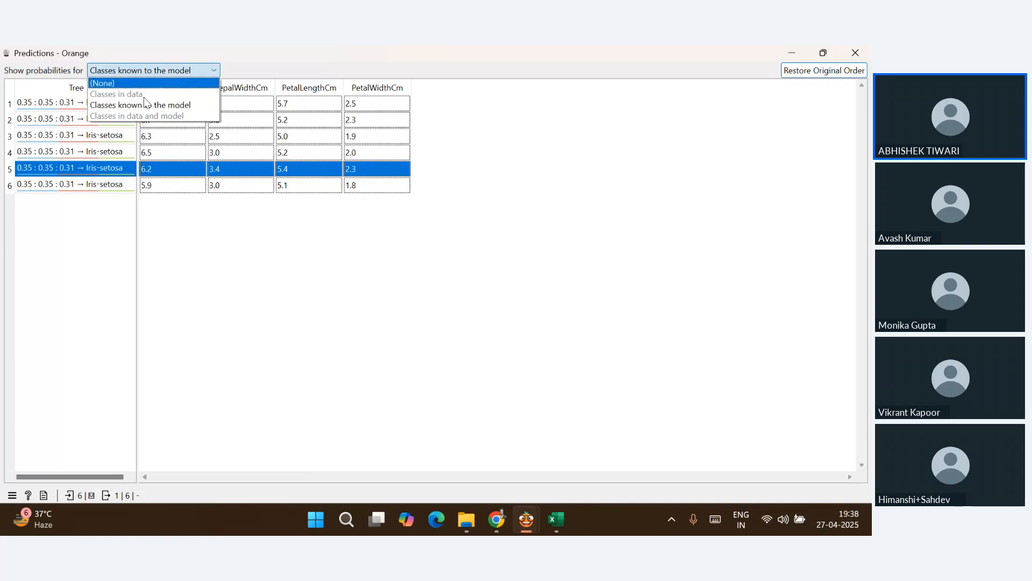
left_click(135, 83)
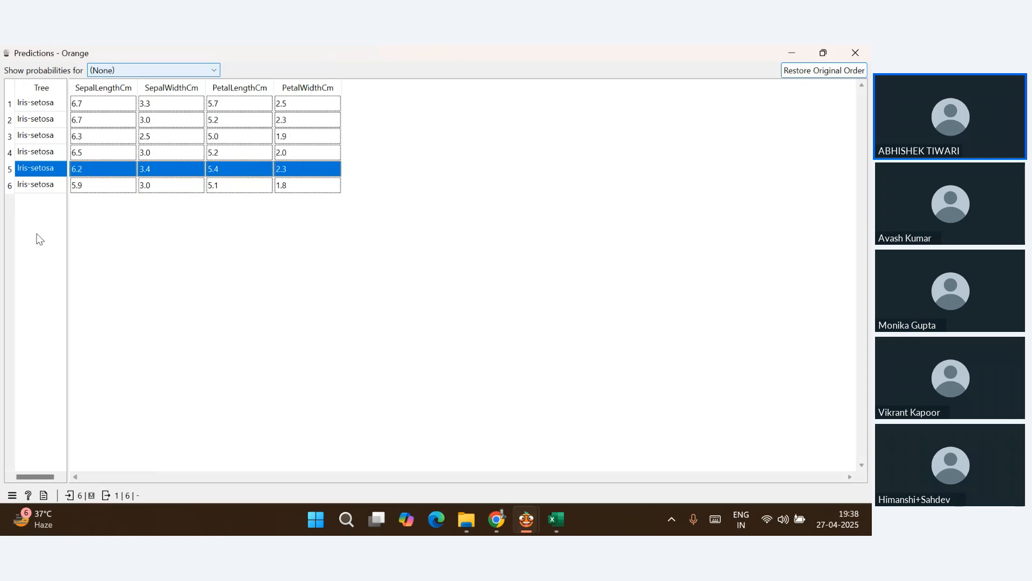
left_click(855, 53)
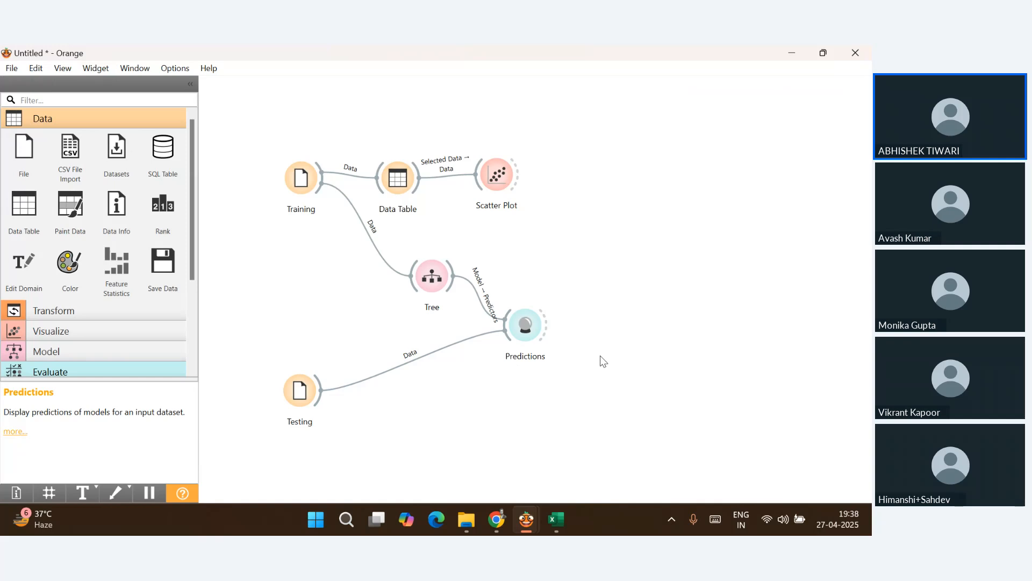
left_click(525, 324)
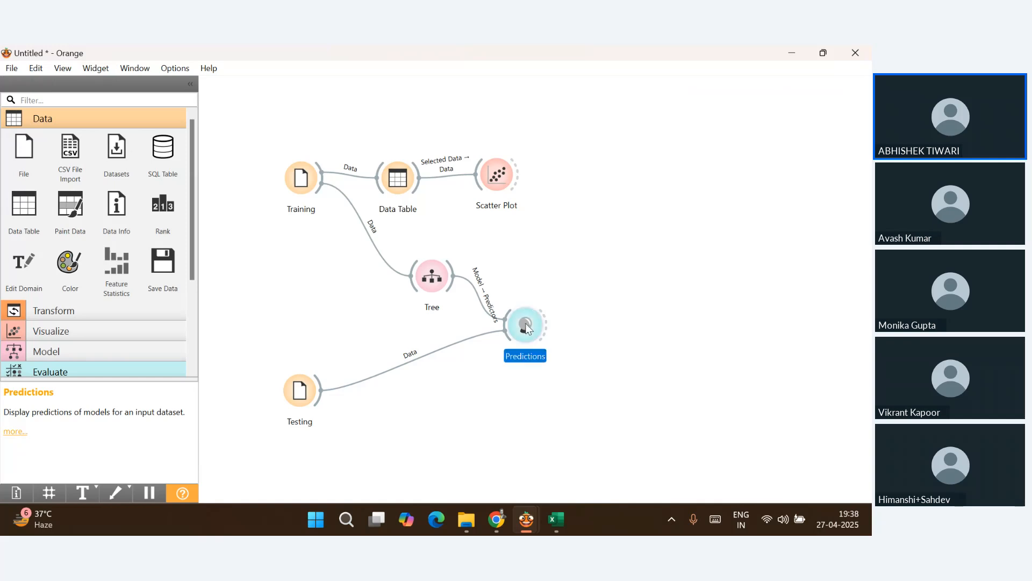
Move Predictions lower, add a Test and Score widget, and connect both the Tree learner and the Training data to it
left_click_drag(526, 325, 551, 356)
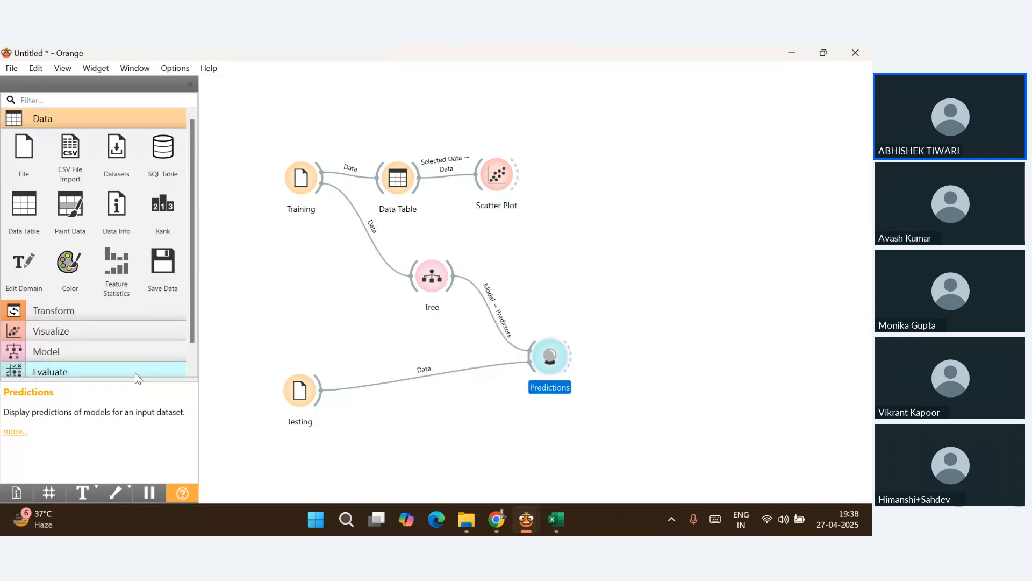
scroll(135, 377, "down", 1)
left_click(107, 344)
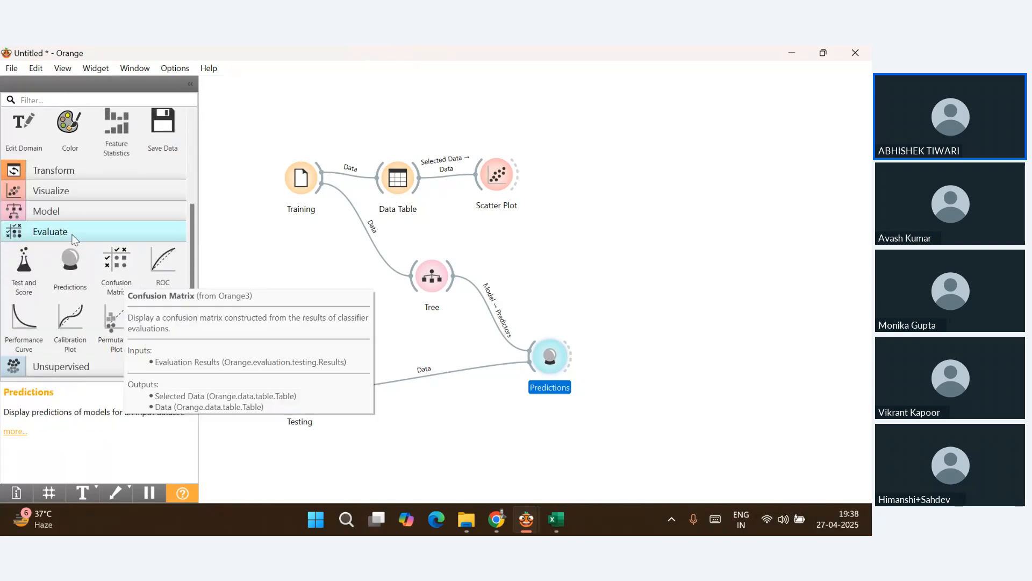
left_click_drag(20, 277, 572, 259)
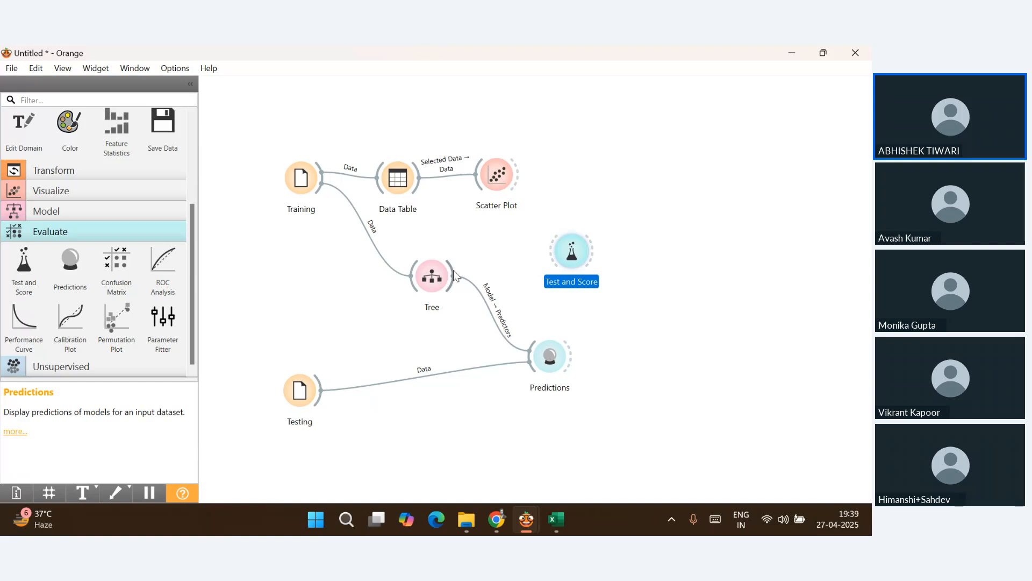
left_click_drag(455, 270, 571, 252)
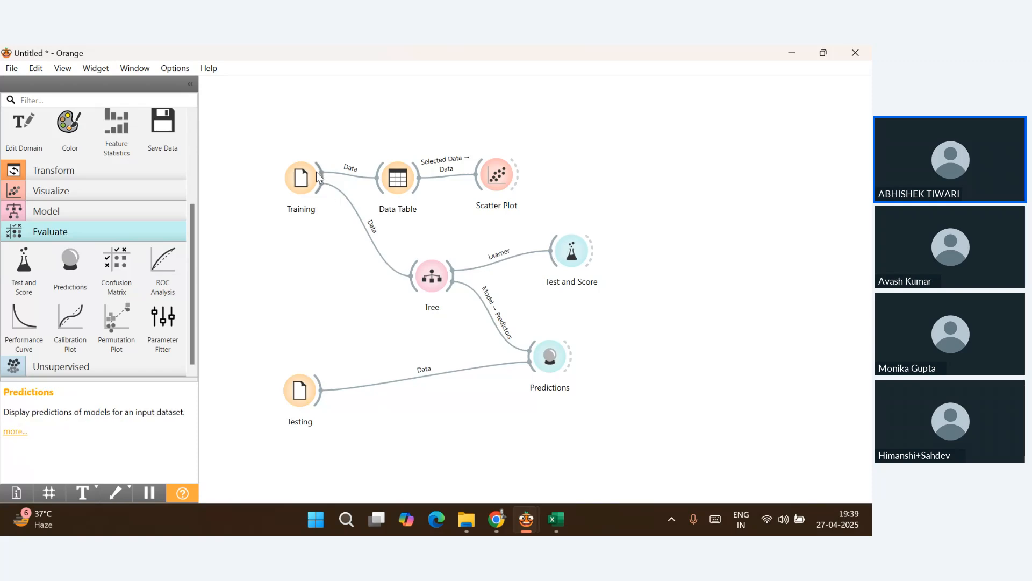
left_click_drag(322, 177, 550, 253)
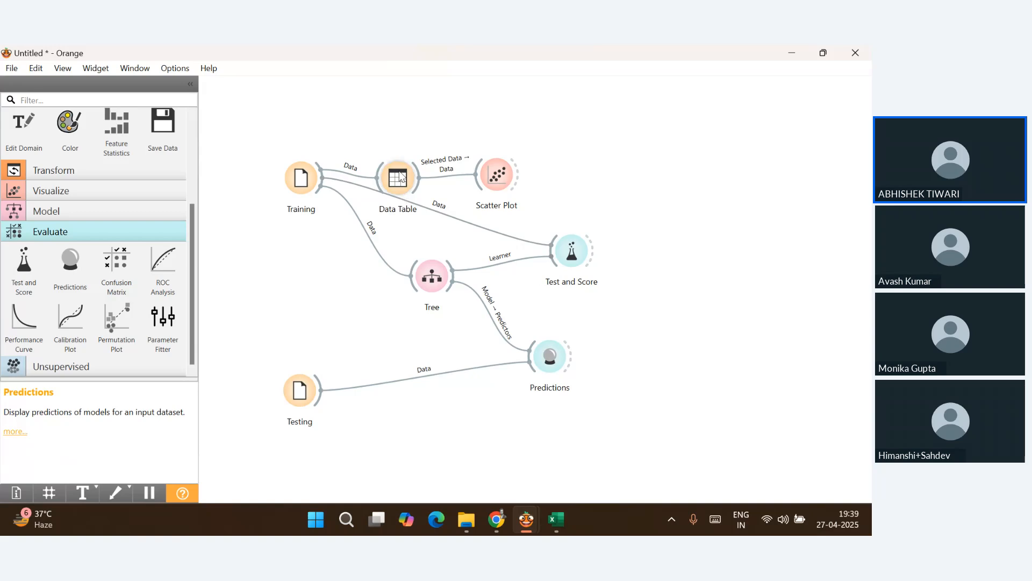
Tidy the workflow by moving Data Table, Scatter Plot and Test and Score higher on the canvas
left_click(399, 180)
left_click_drag(401, 178, 393, 114)
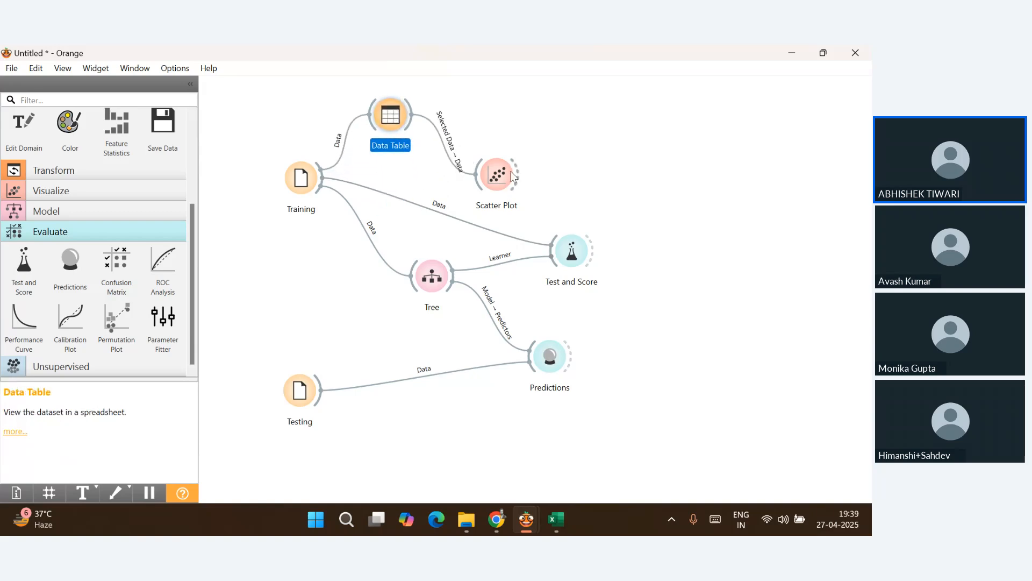
left_click_drag(505, 177, 535, 112)
left_click(750, 187)
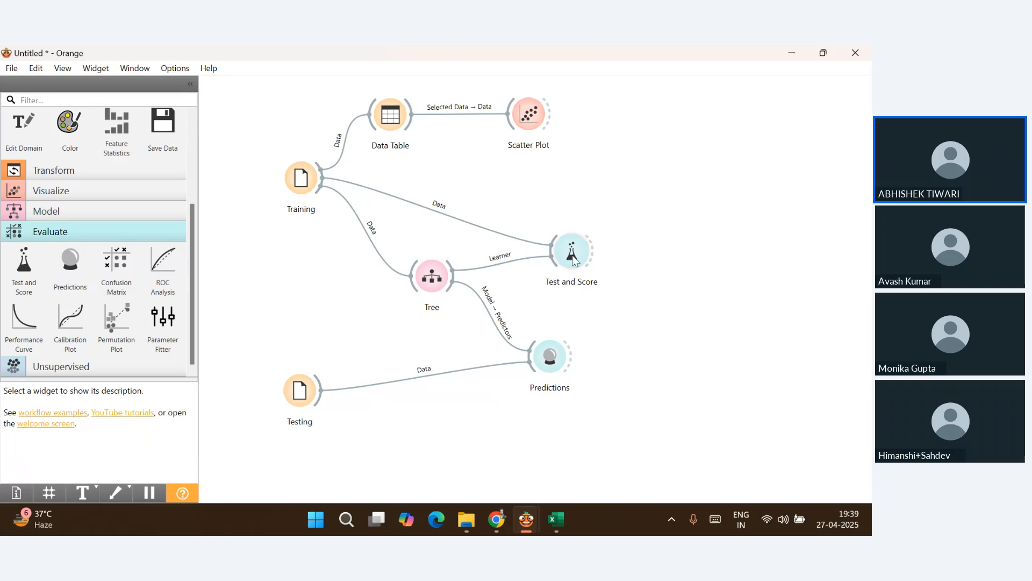
left_click_drag(573, 256, 566, 186)
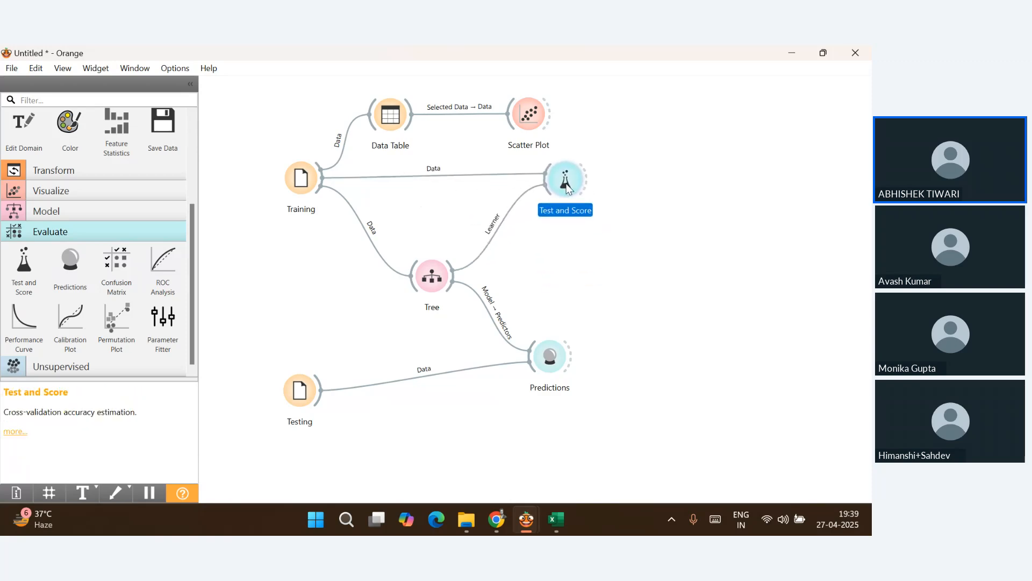
left_click(665, 270)
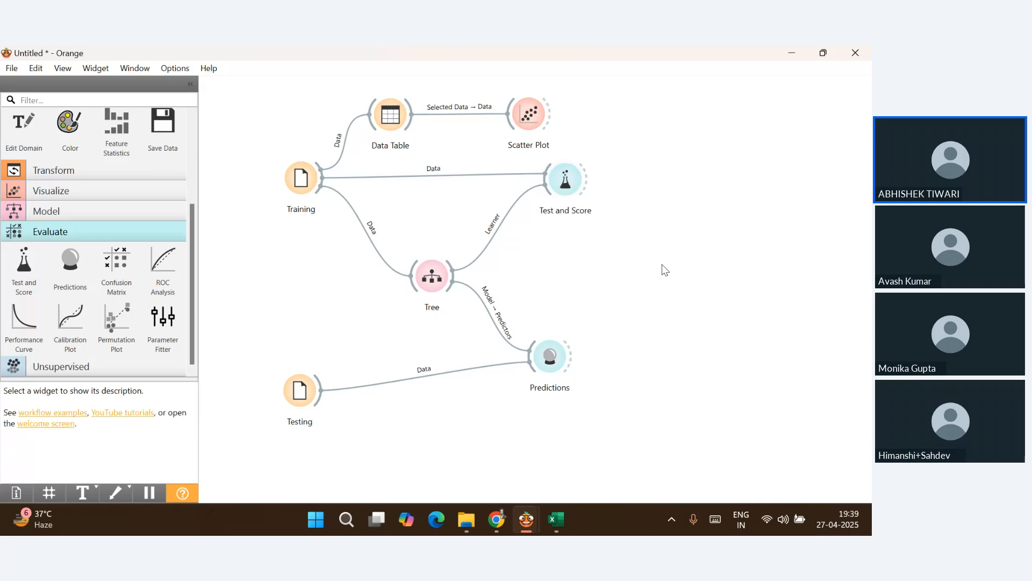
Open the Test and Score results, widen the score columns, examine the Tree's cross-validation scores and close the results
left_click(571, 189)
double_click(569, 187)
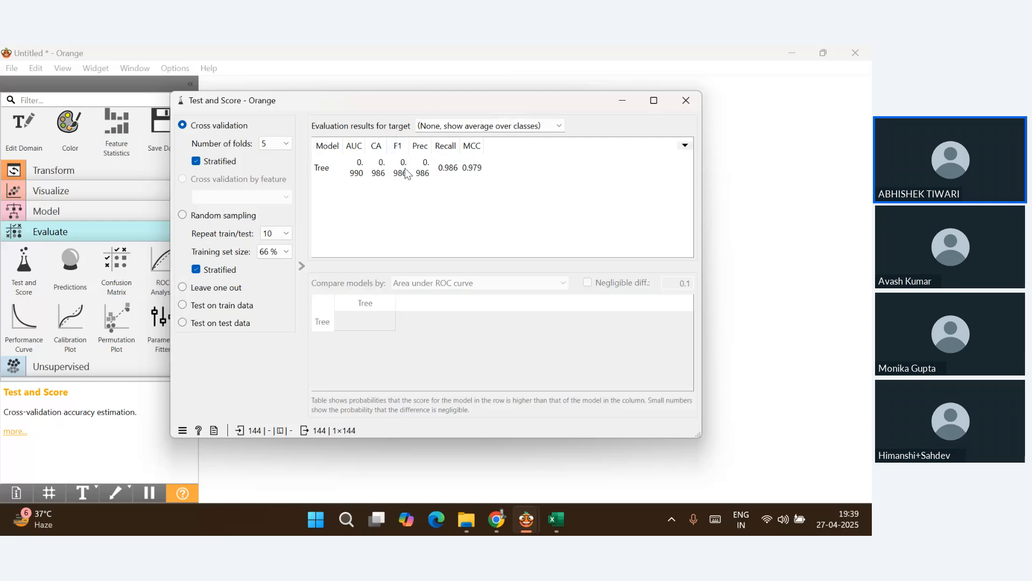
left_click_drag(407, 141, 434, 141)
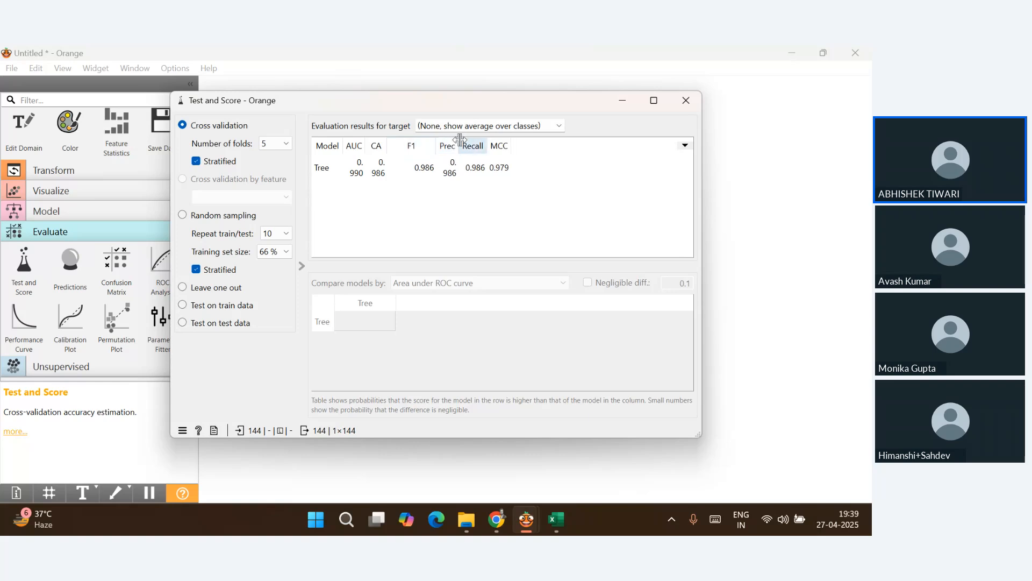
left_click_drag(458, 140, 540, 142)
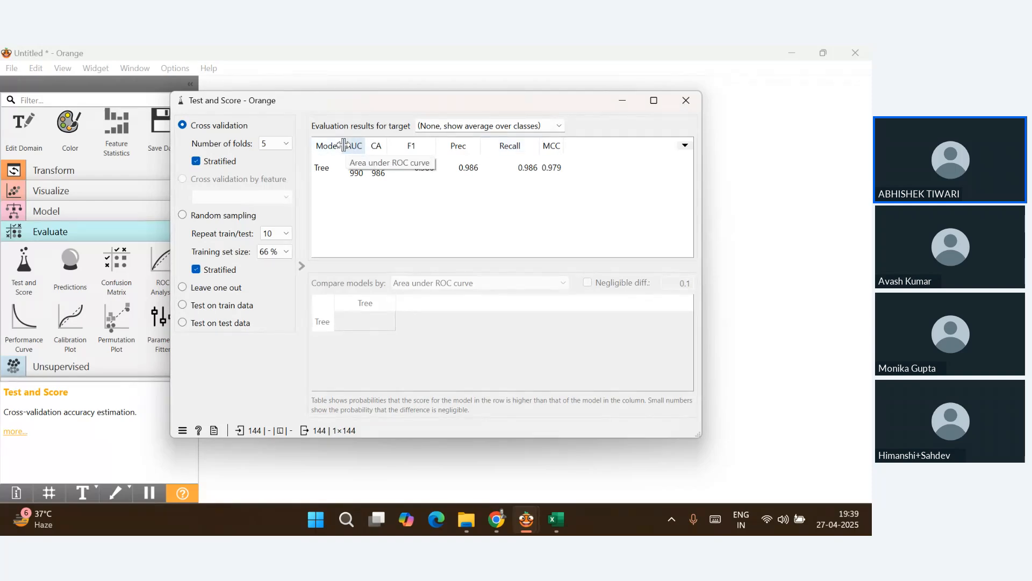
left_click_drag(345, 145, 430, 144)
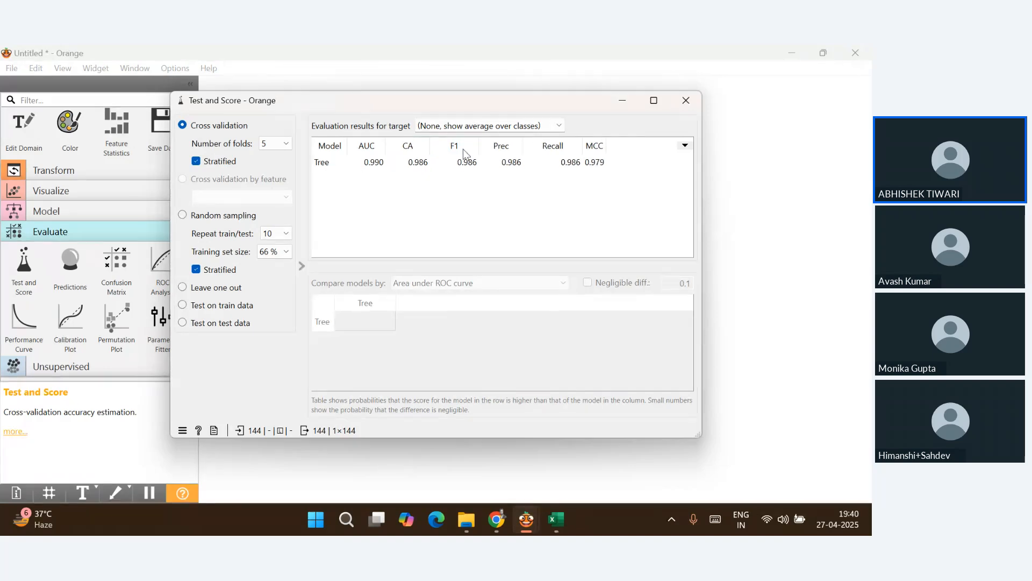
left_click(686, 100)
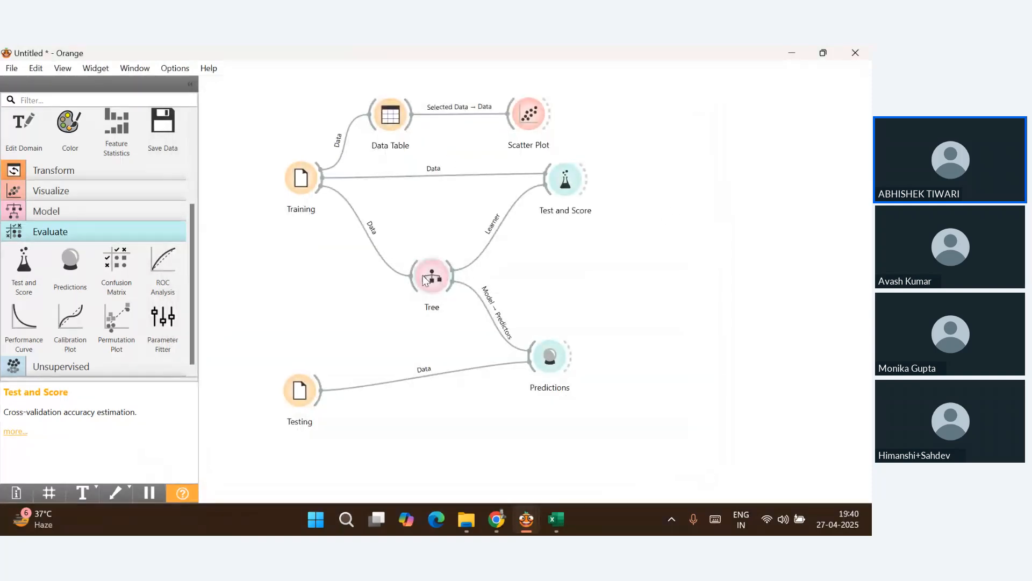
Move the Tree widget up between Training and Test and Score, and bring up the available Model widgets
left_click_drag(428, 278, 420, 225)
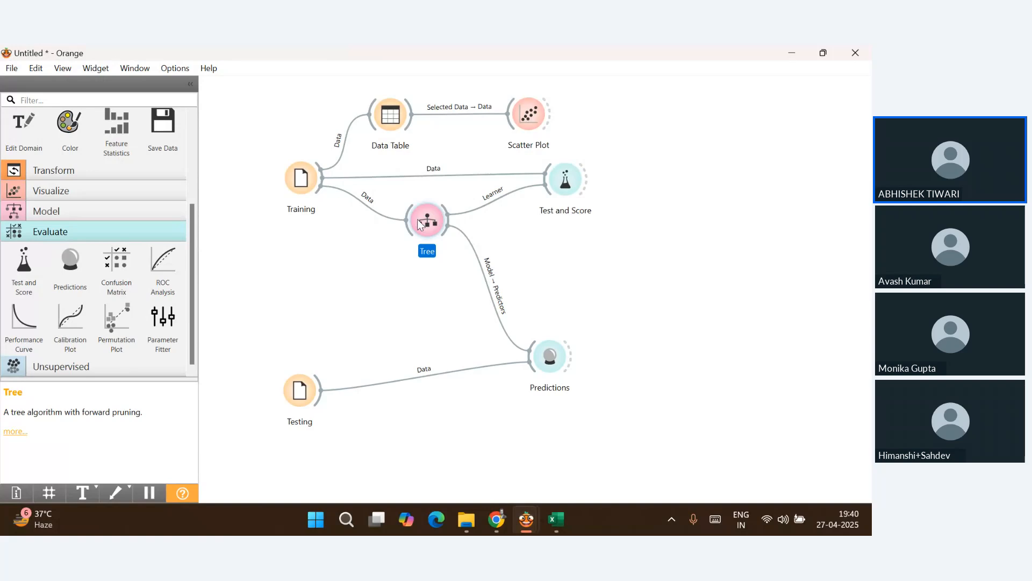
left_click(95, 212)
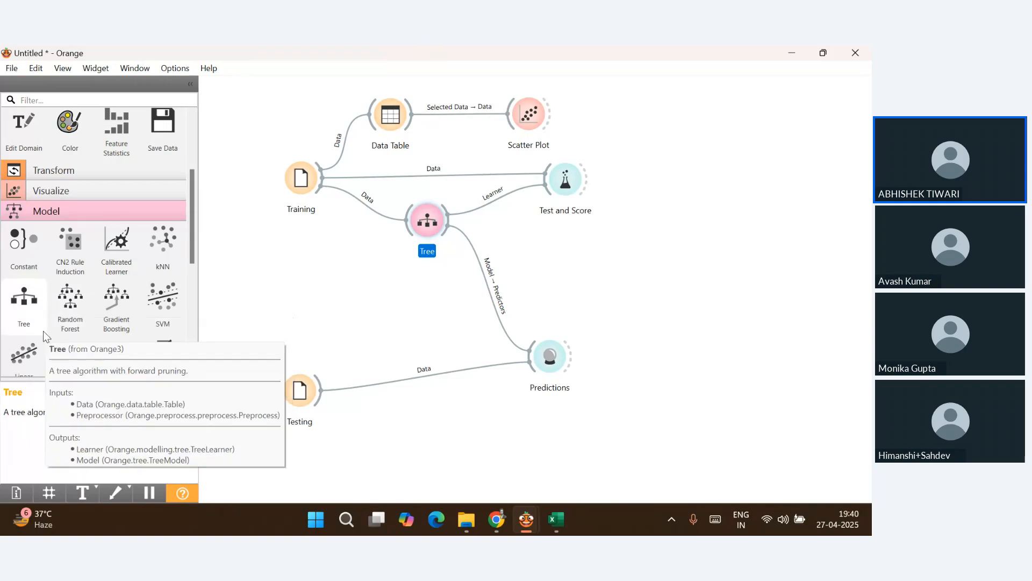
scroll(43, 331, "down", 2)
left_click_drag(28, 289, 406, 282)
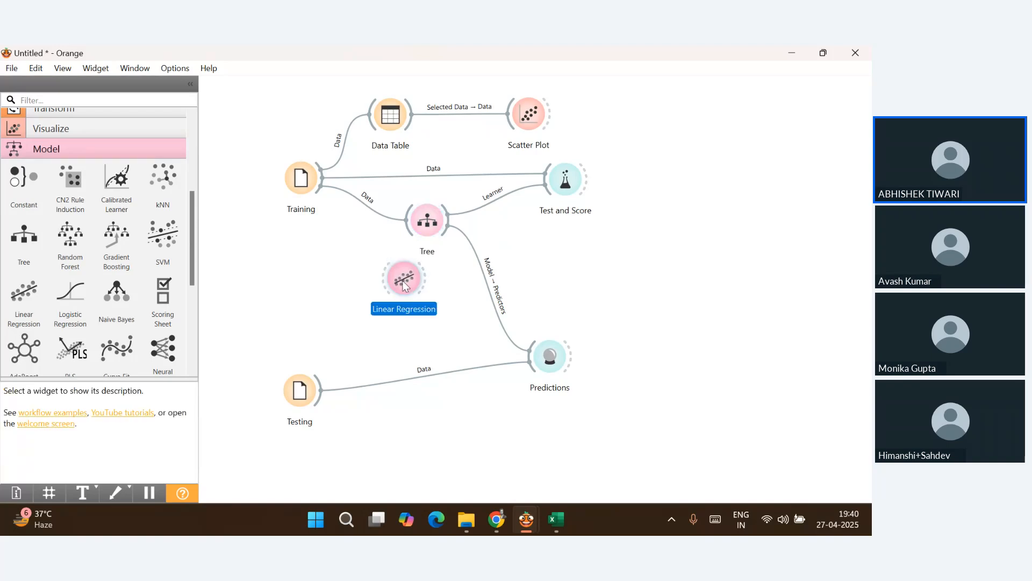
left_click_drag(318, 189, 389, 292)
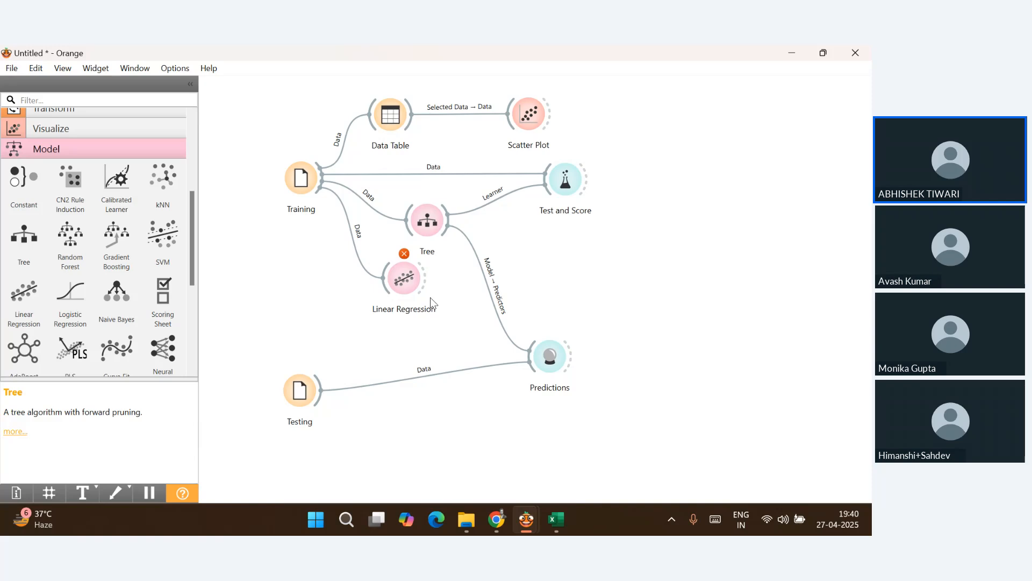
key("ctrl+z")
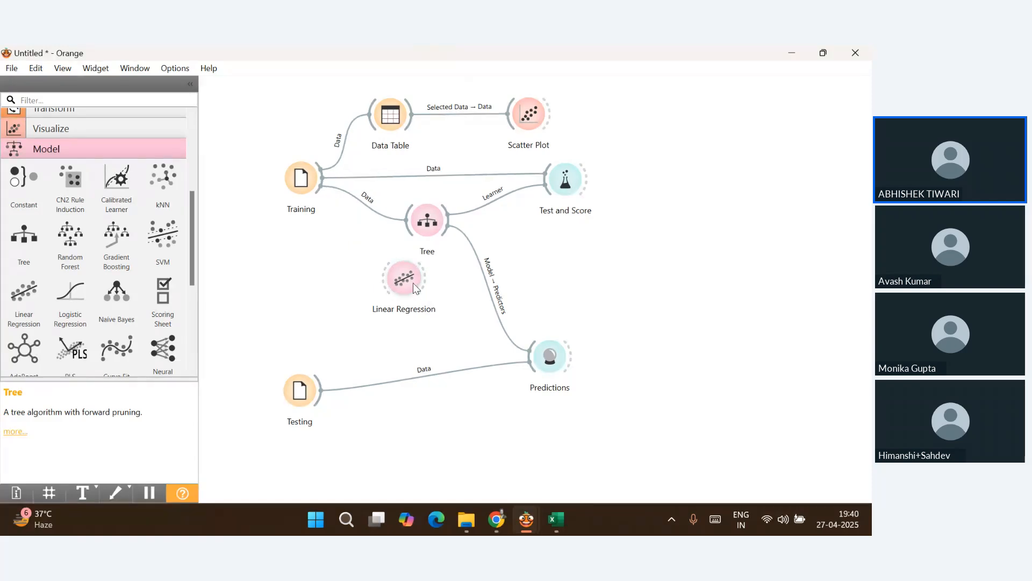
left_click(413, 283)
key("Delete")
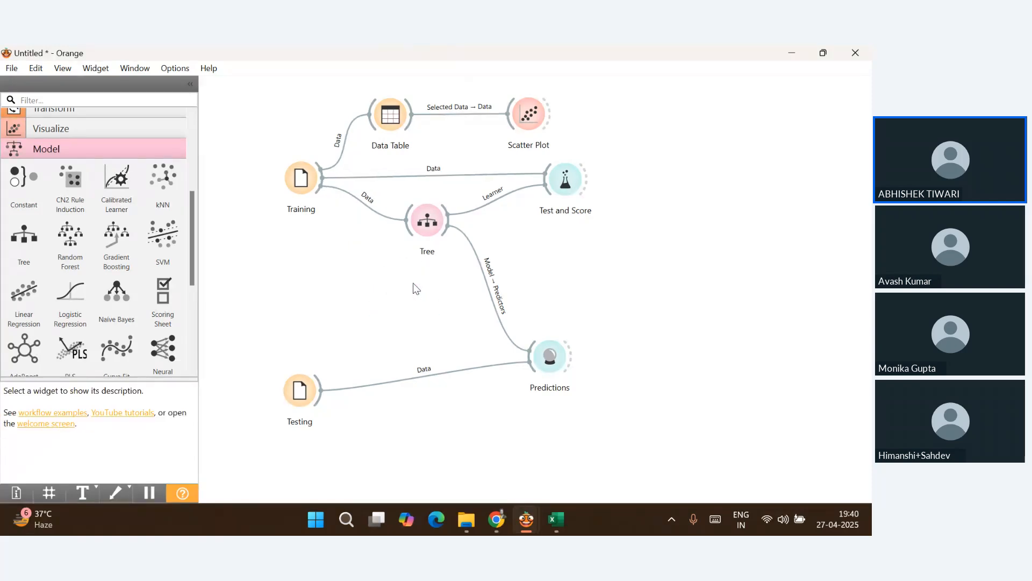
Add a Logistic Regression widget below Tree and connect the Training data to it
left_click_drag(78, 295, 392, 284)
left_click_drag(325, 192, 392, 308)
key("Escape")
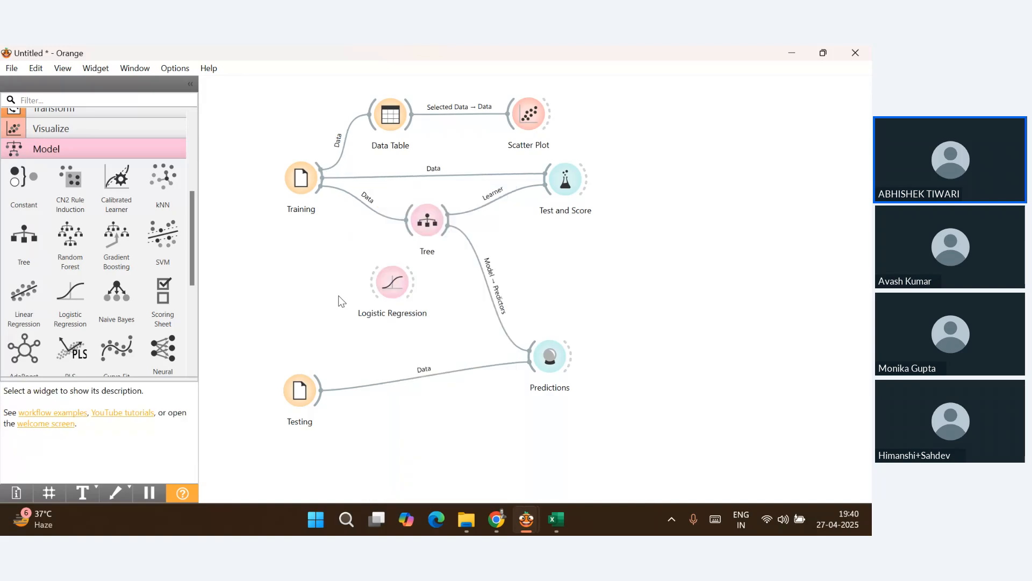
double_click(321, 192)
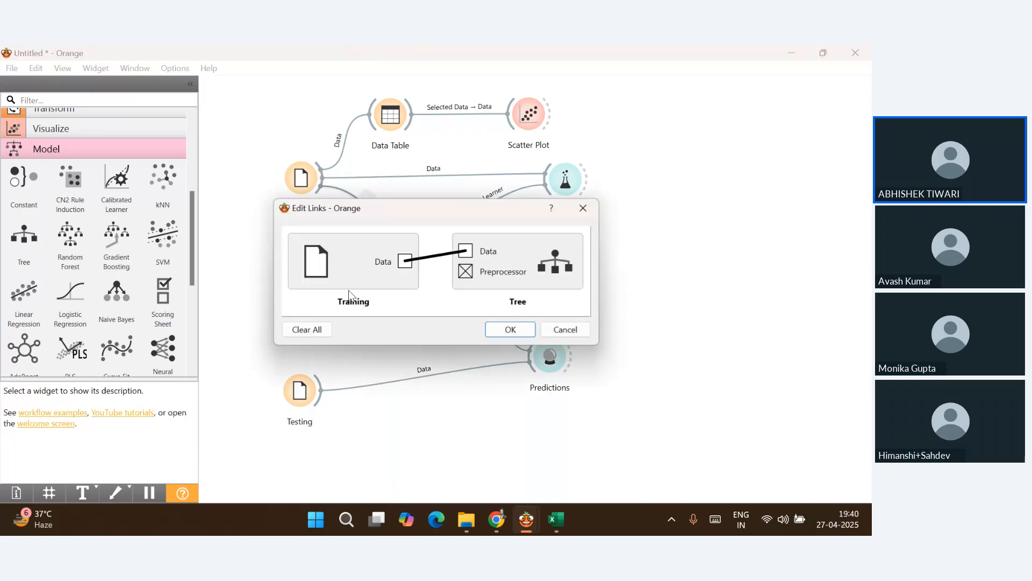
left_click(556, 331)
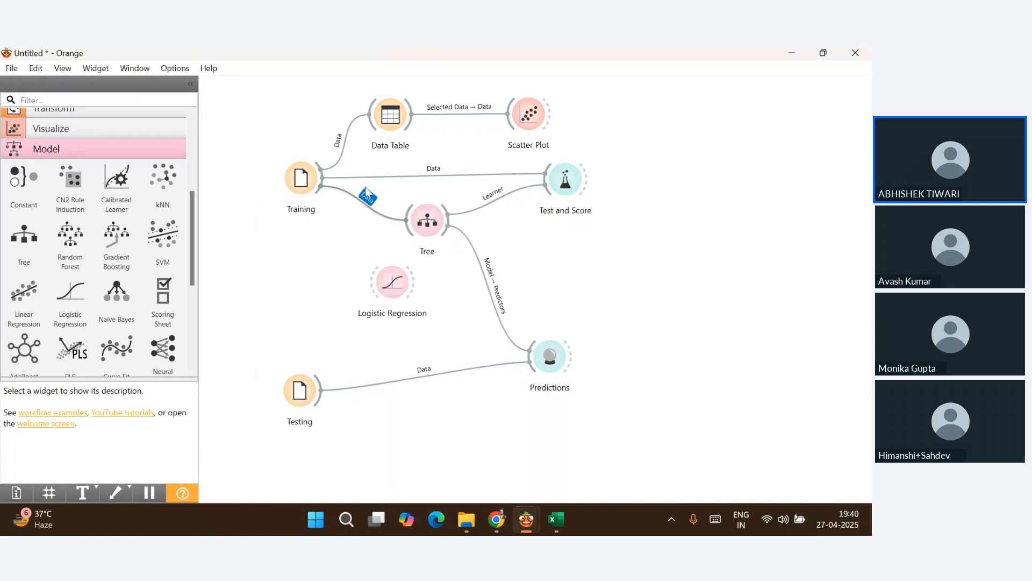
left_click_drag(320, 179, 370, 286)
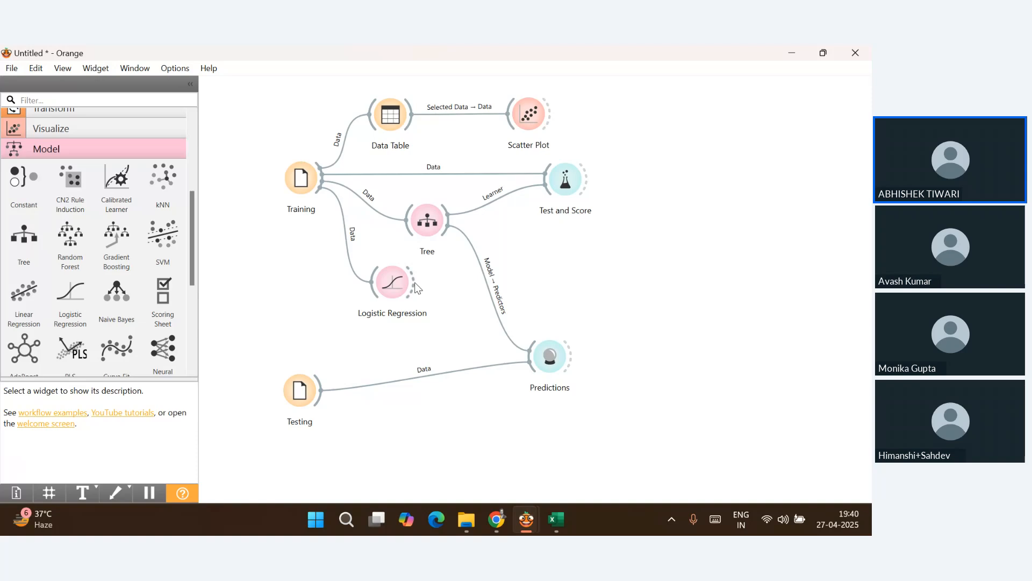
left_click_drag(415, 285, 526, 358)
double_click(550, 359)
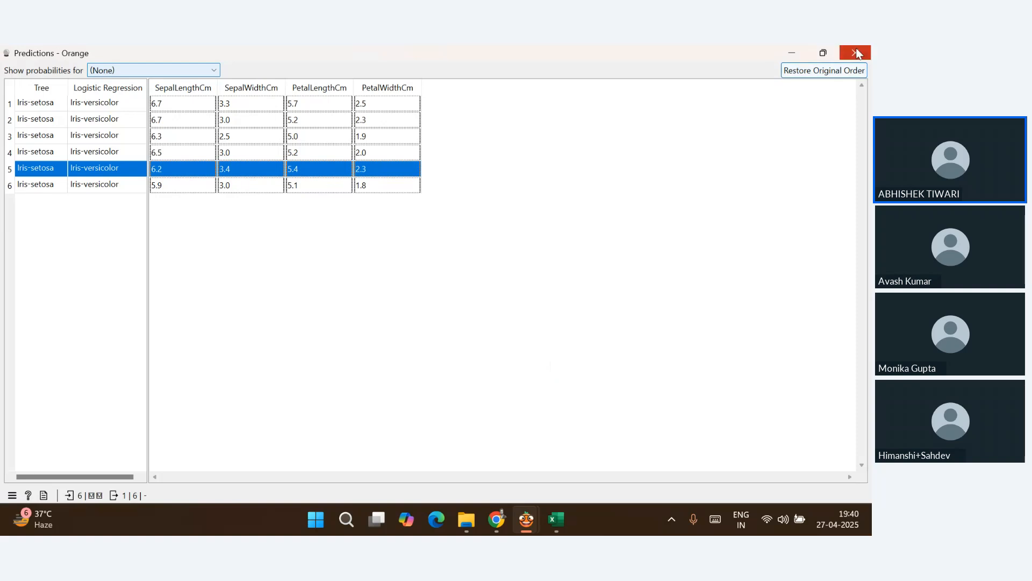
left_click(855, 53)
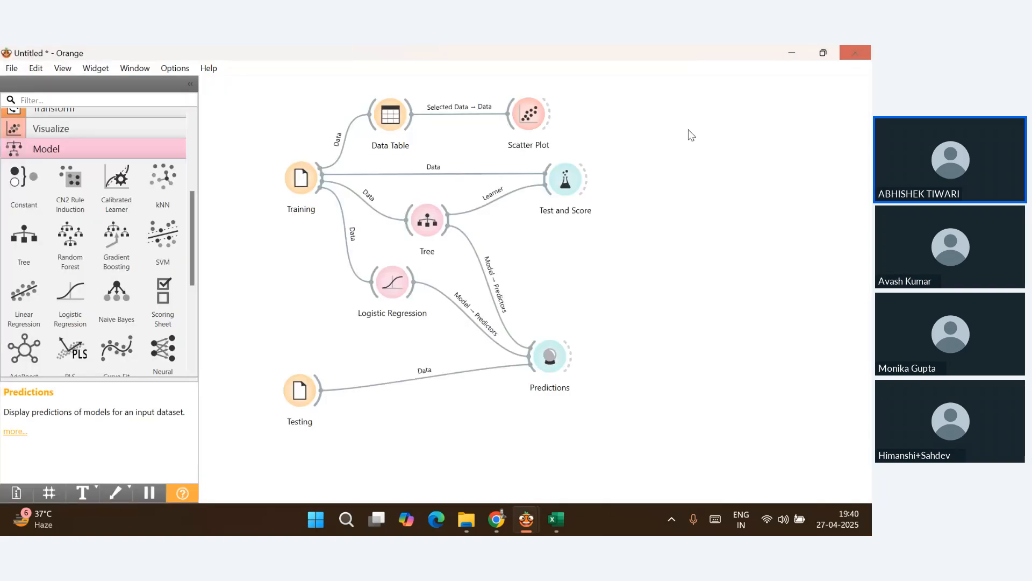
left_click(509, 352)
key("Delete")
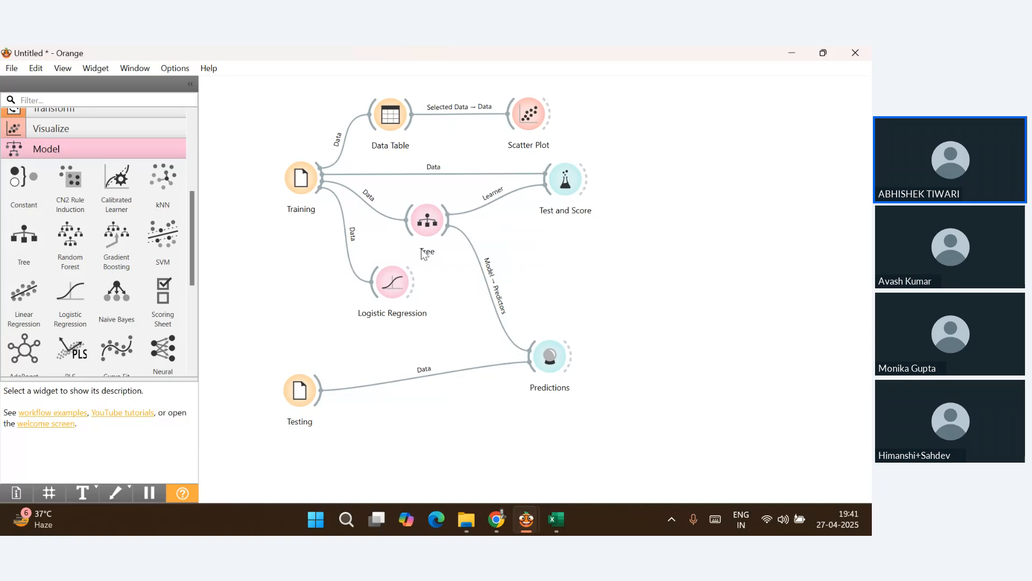
Connect Logistic Regression to Test and Score, compare both models' scores in the maximized results and minimize them
left_click_drag(415, 282, 546, 189)
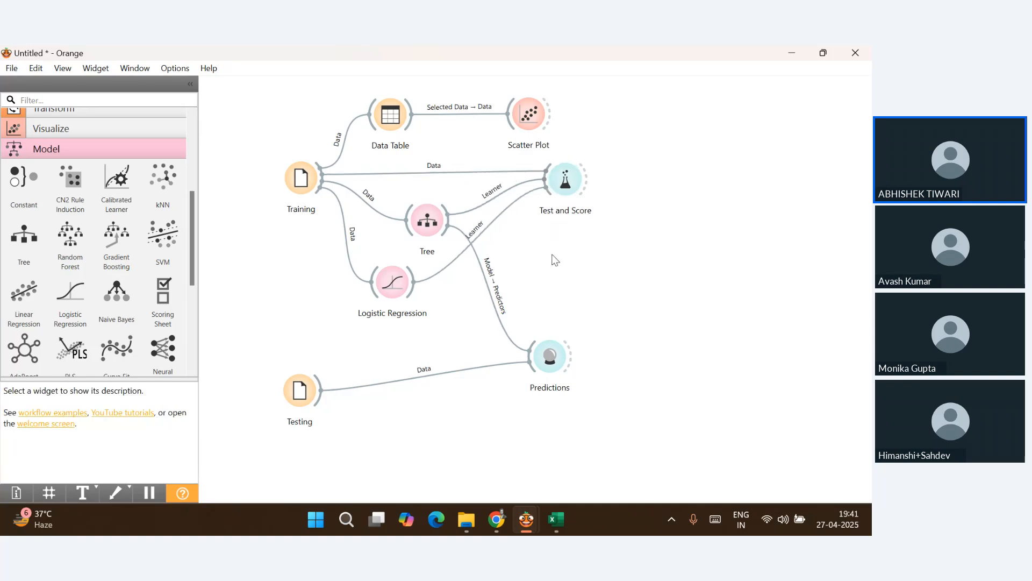
double_click(556, 186)
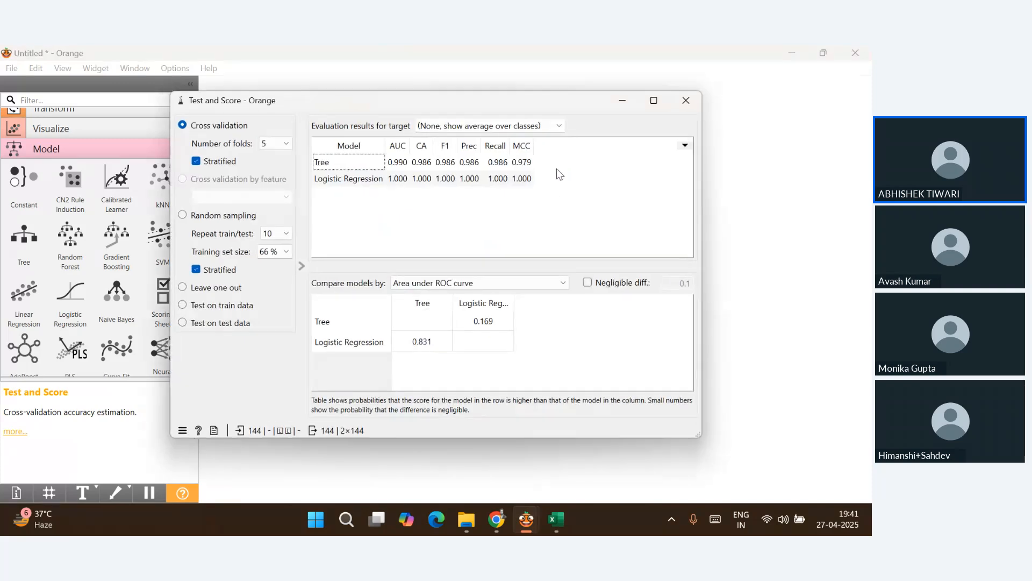
left_click(660, 103)
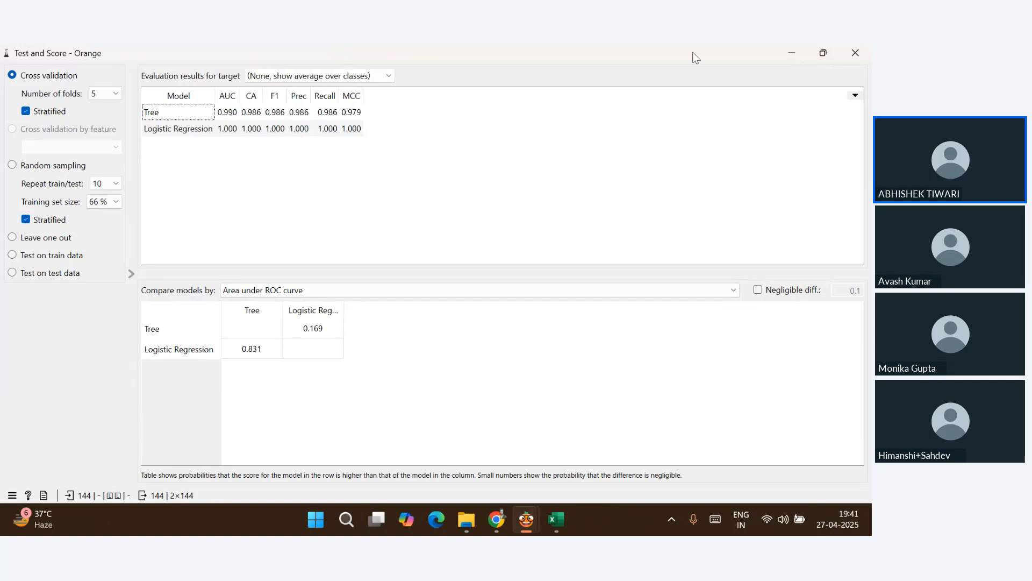
left_click(793, 52)
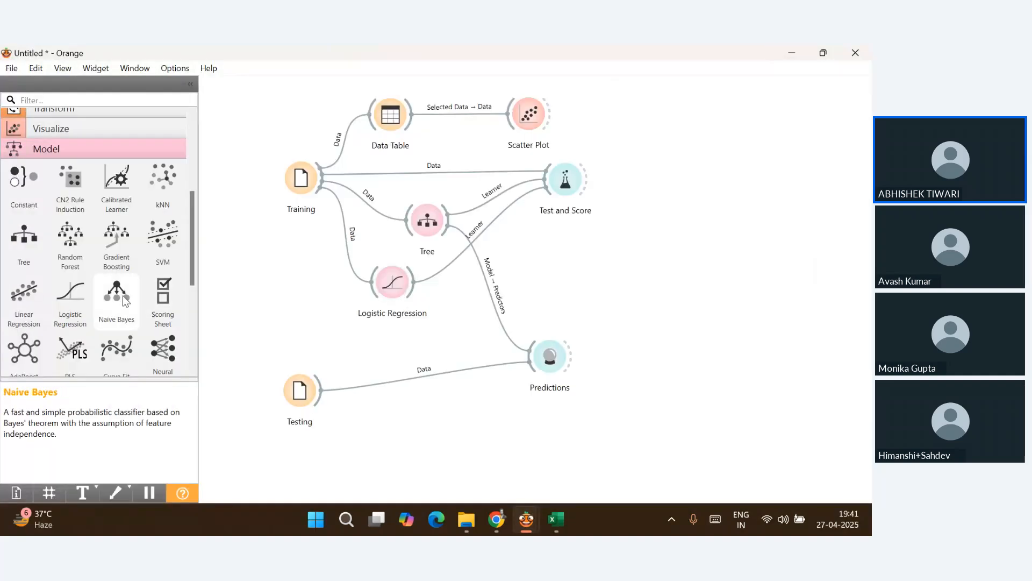
Add a Naive Bayes widget below Logistic Regression and connect it to the Training data and to Test and Score
left_click_drag(122, 295, 368, 326)
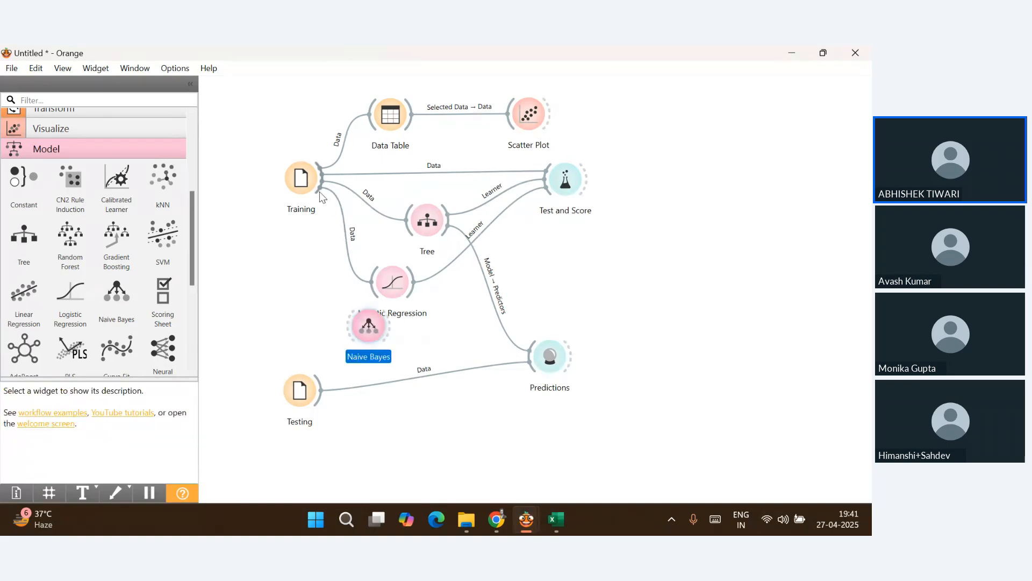
left_click_drag(323, 180, 564, 180)
left_click(564, 179)
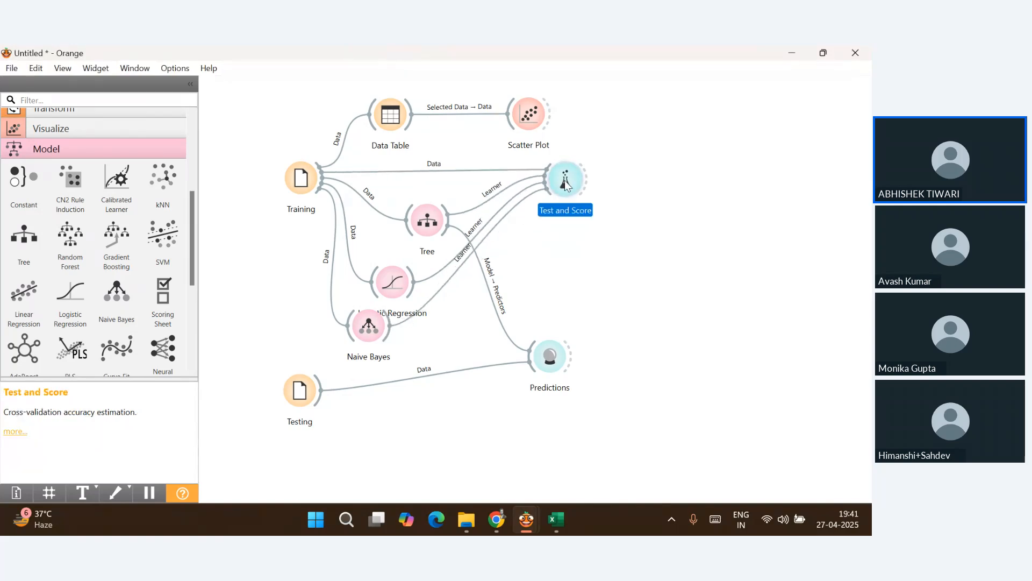
Bring up the Test and Score results and compare the Tree, Logistic Regression and Naive Bayes scores
double_click(564, 180)
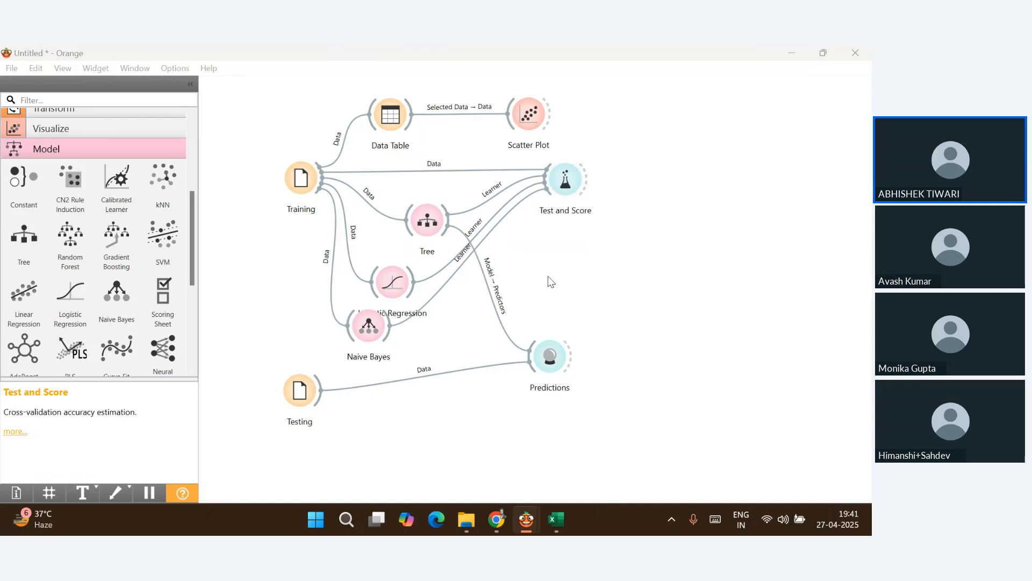
double_click(566, 179)
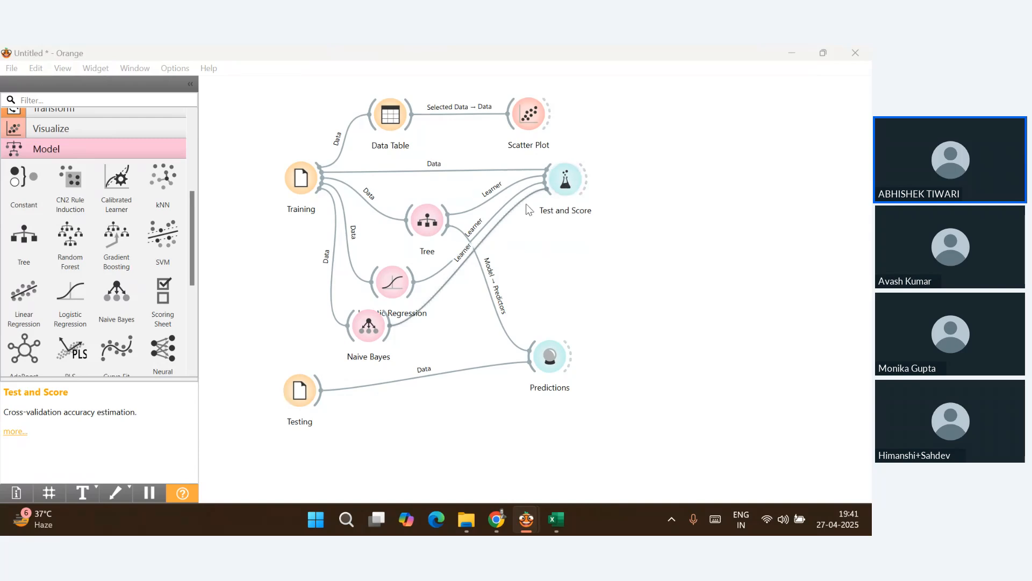
left_click(565, 182)
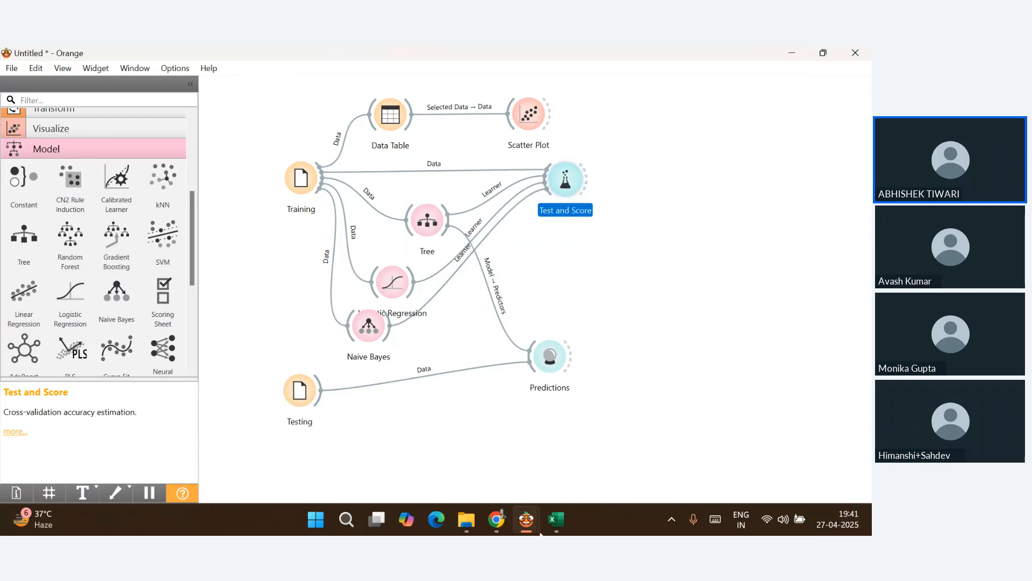
mouse_move(539, 531)
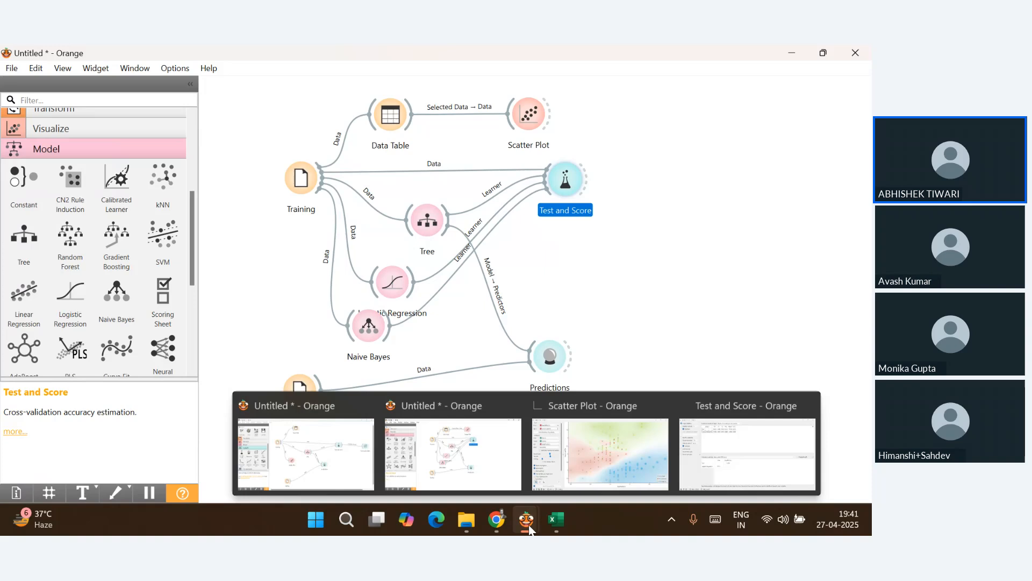
left_click(713, 466)
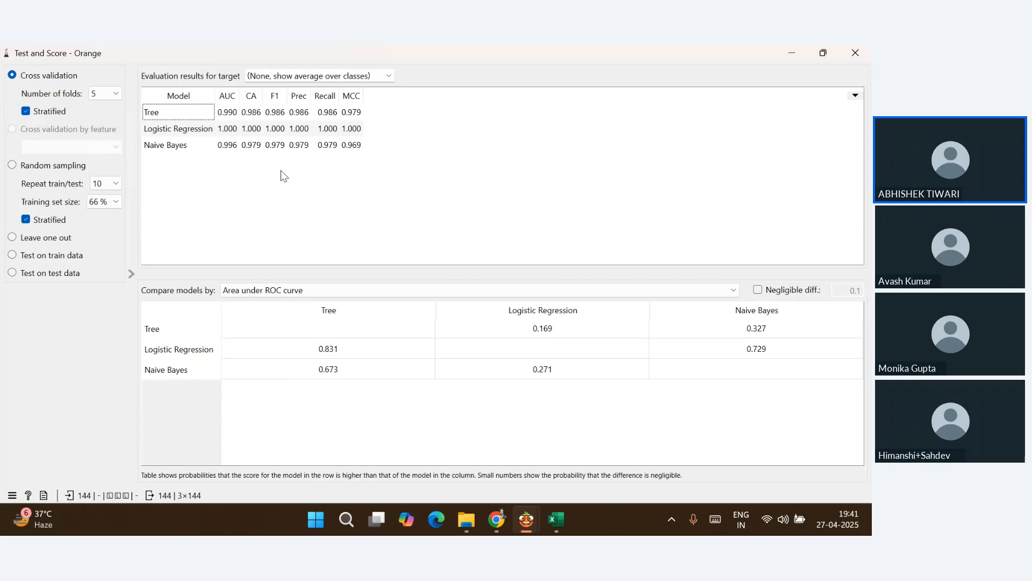
Sort the evaluation results by F1 in descending order, compare the models and close the results
left_click(277, 102)
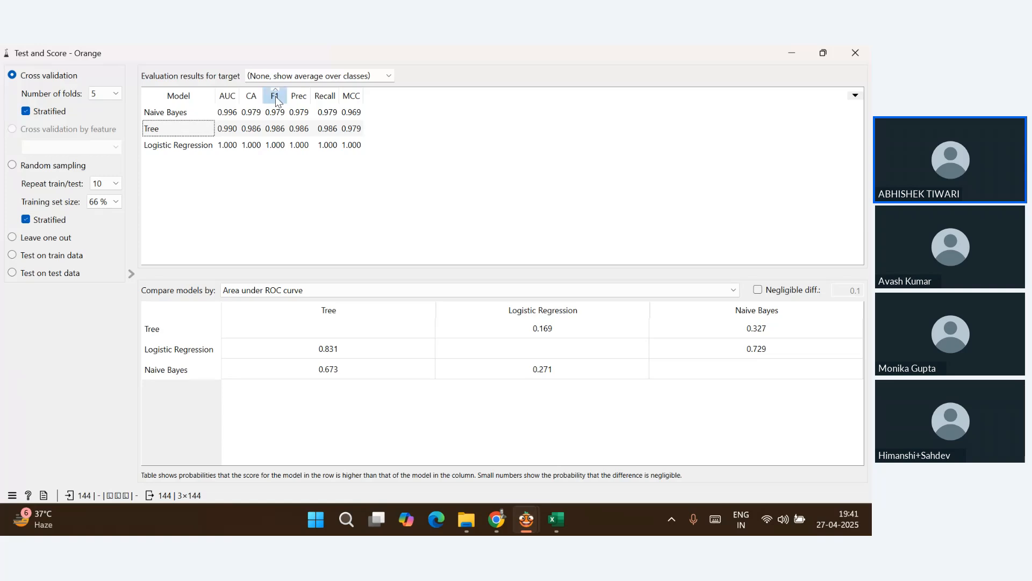
left_click(277, 102)
left_click(277, 103)
left_click(277, 102)
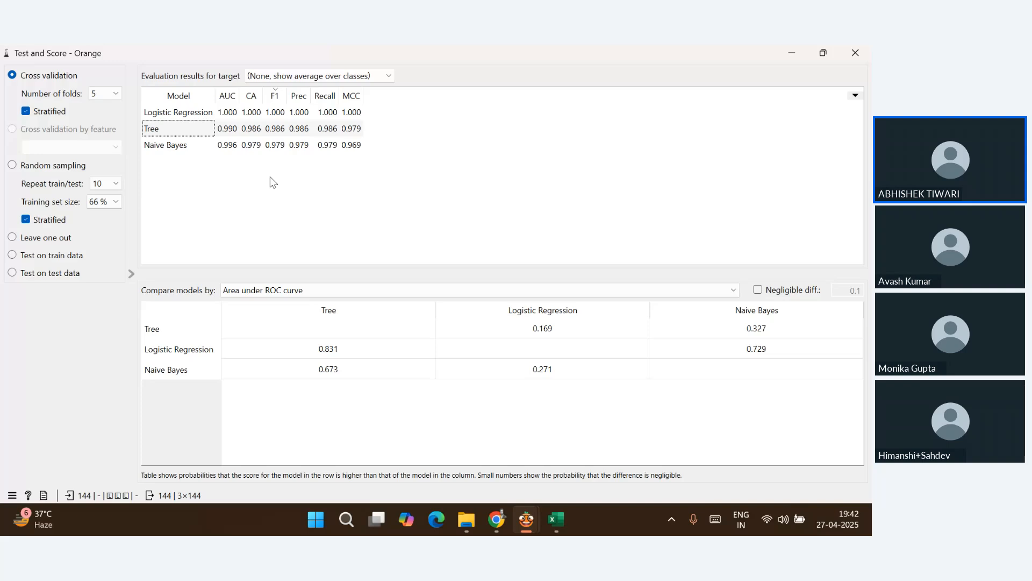
left_click(855, 53)
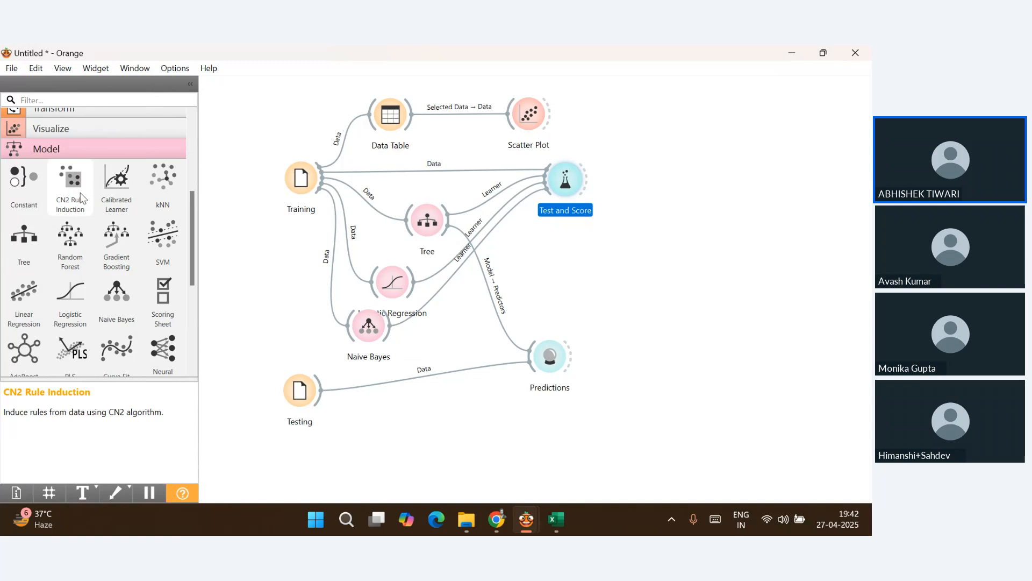
Add a Confusion Matrix widget beside Test and Score, delete the extra copy near Predictions, and connect Test and Score to the remaining one
left_click(66, 147)
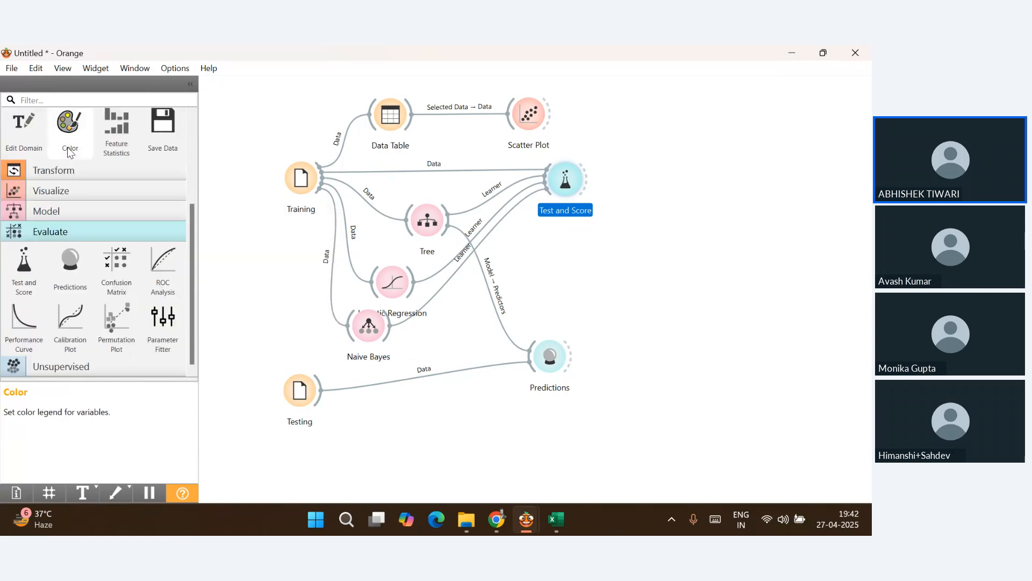
left_click(116, 267)
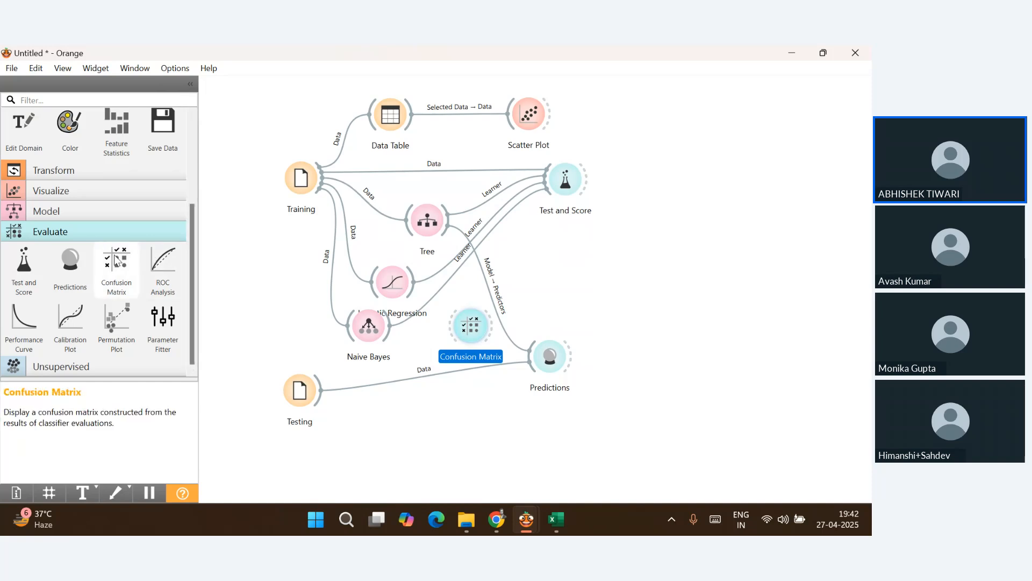
left_click_drag(117, 261, 664, 162)
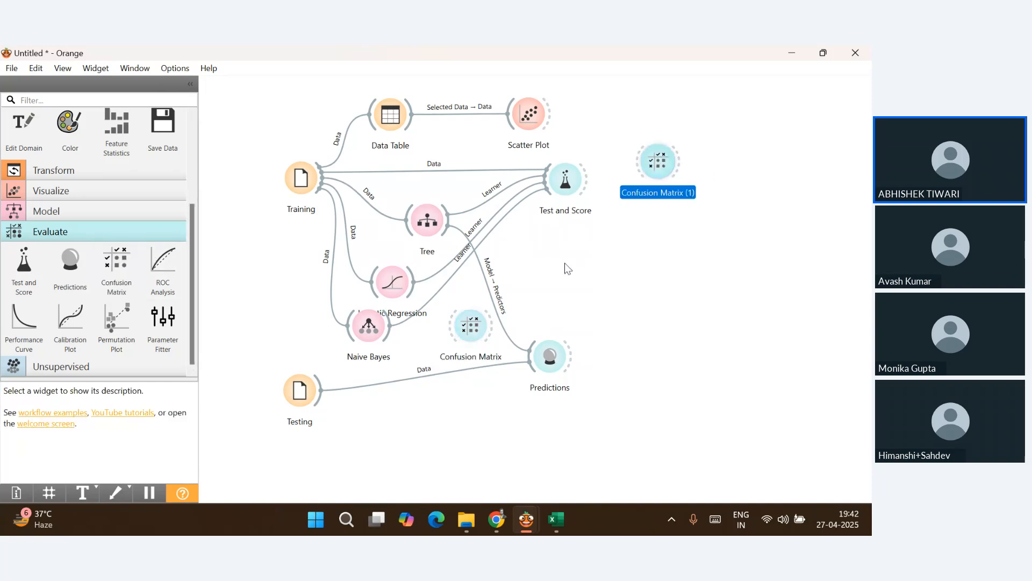
left_click(470, 328)
key("Delete")
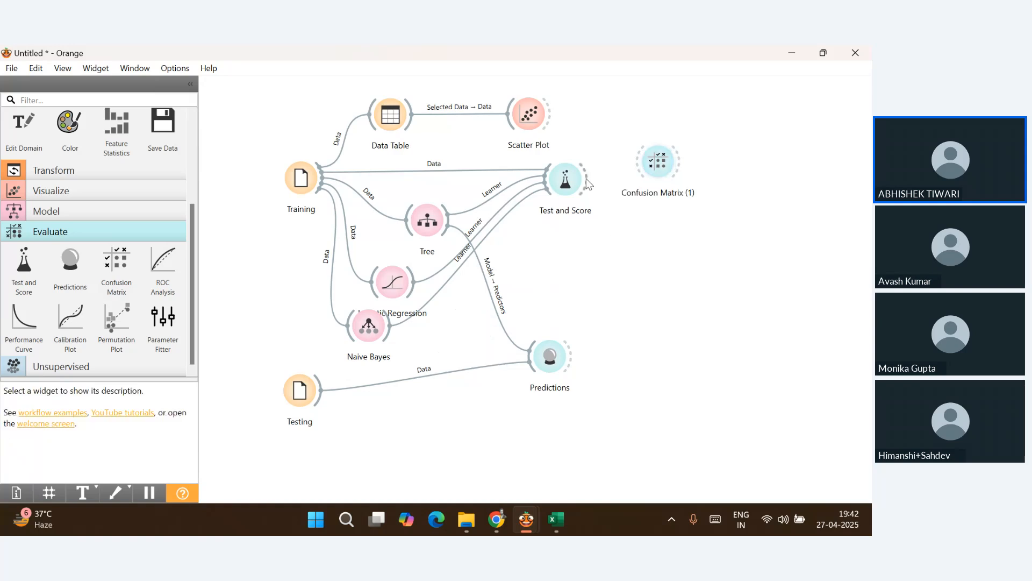
left_click_drag(588, 181, 650, 165)
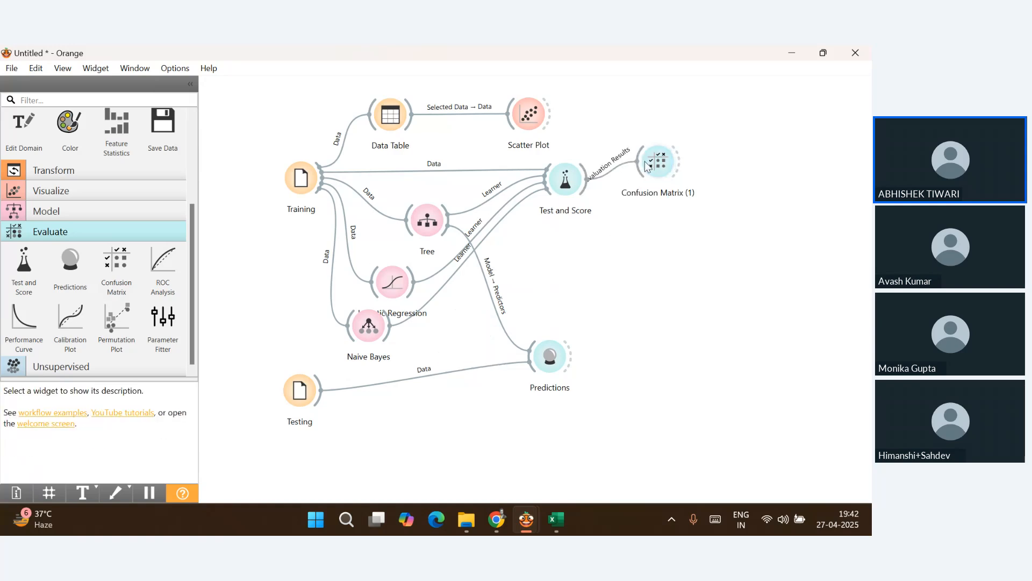
Open the Confusion Matrix and examine the matrices of Tree, Logistic Regression and Naive Bayes, ending on Logistic Regression
double_click(653, 166)
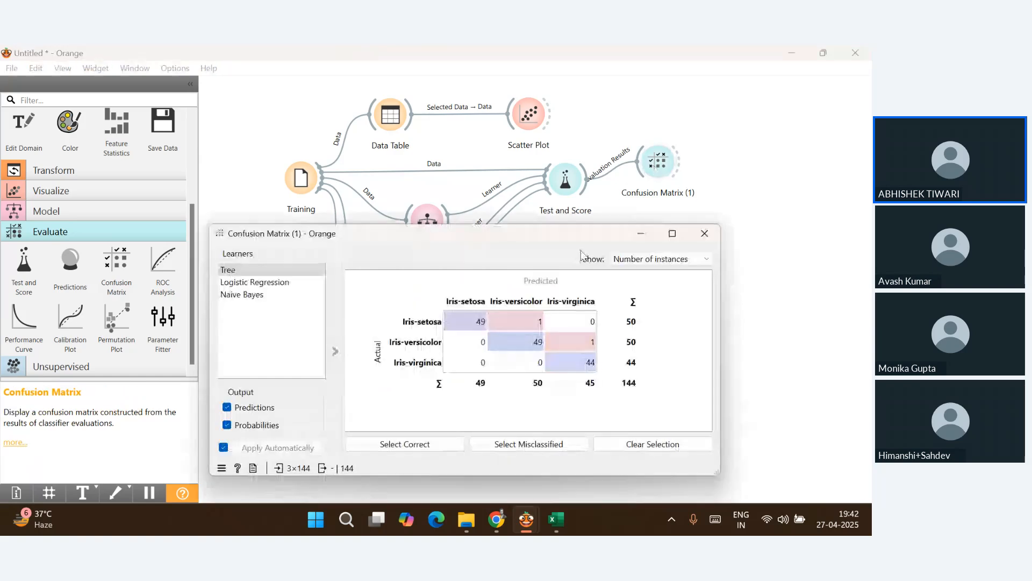
left_click_drag(576, 233, 576, 127)
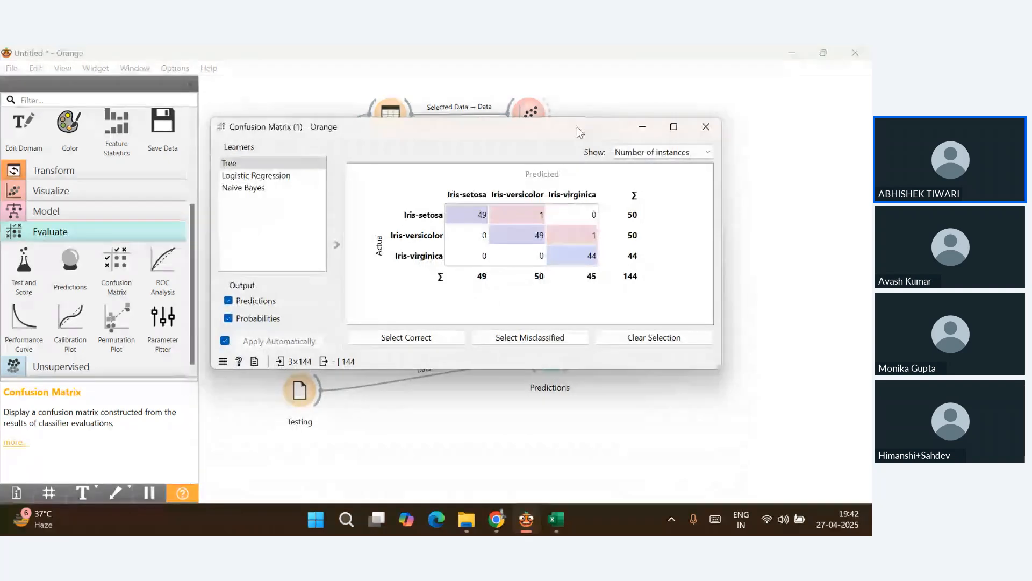
left_click(229, 163)
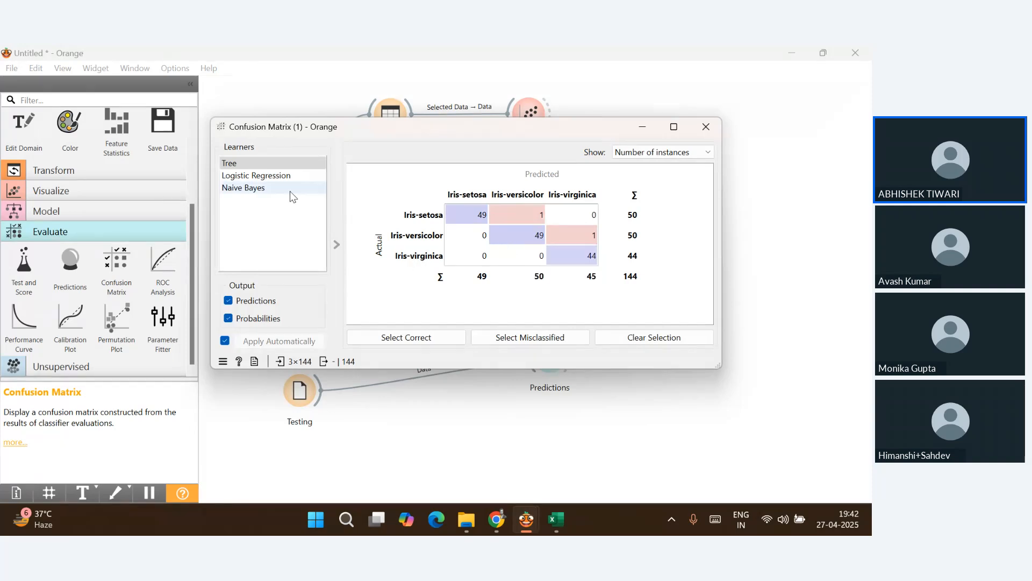
left_click(272, 181)
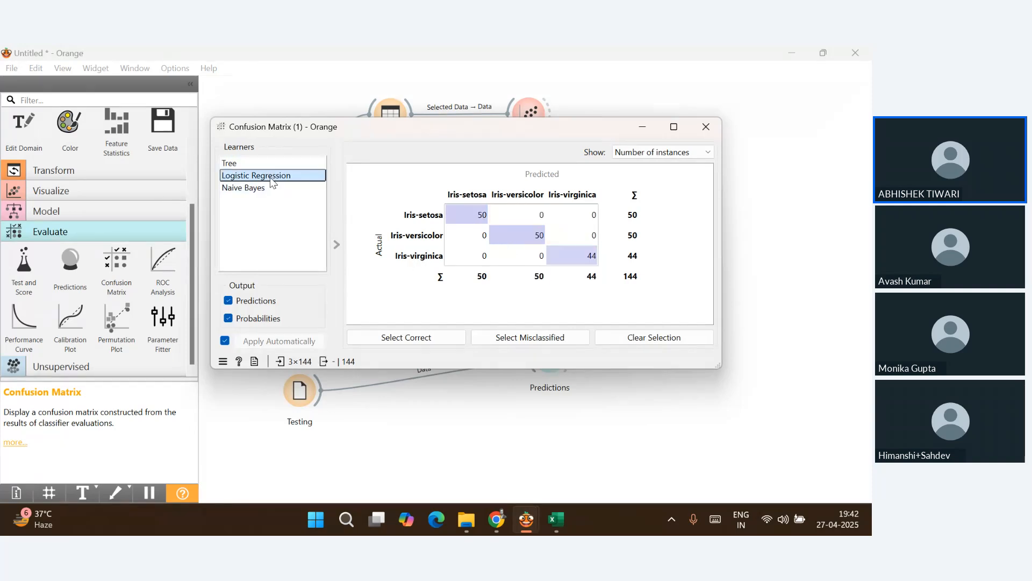
left_click(270, 189)
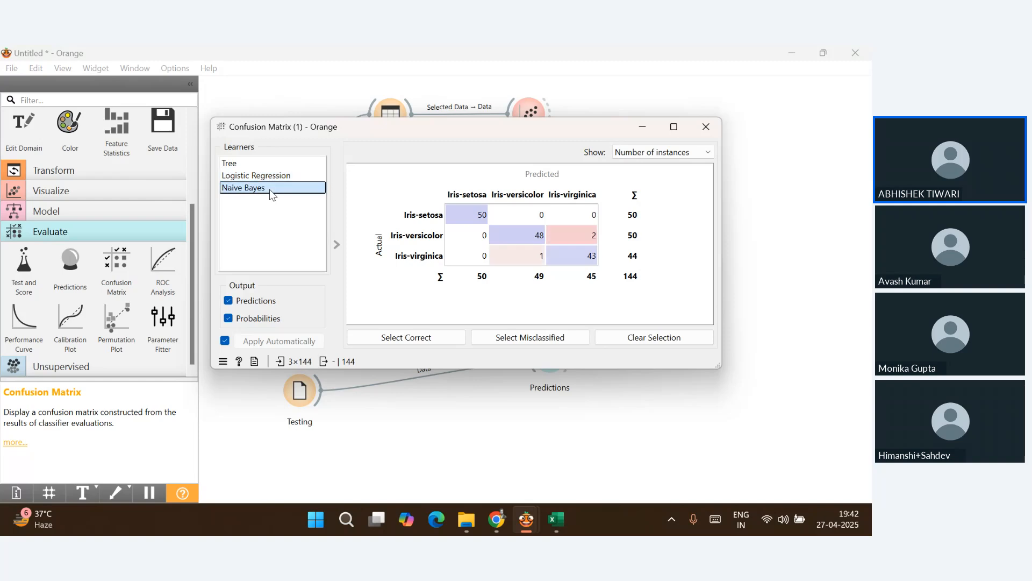
left_click(273, 176)
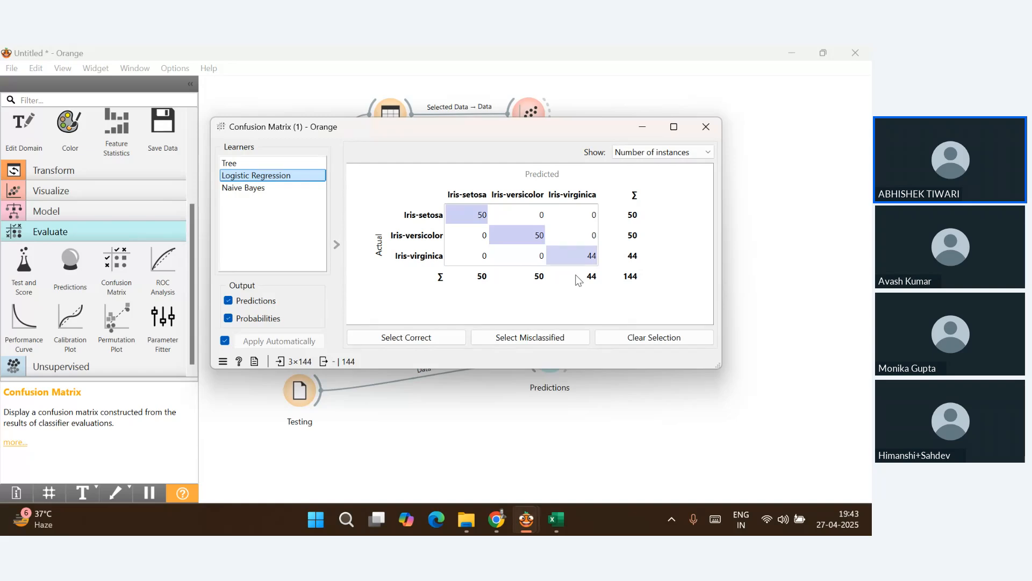
Select the correct and the misclassified instances in the Logistic Regression matrix in turn, clearing the selection after each
left_click(421, 340)
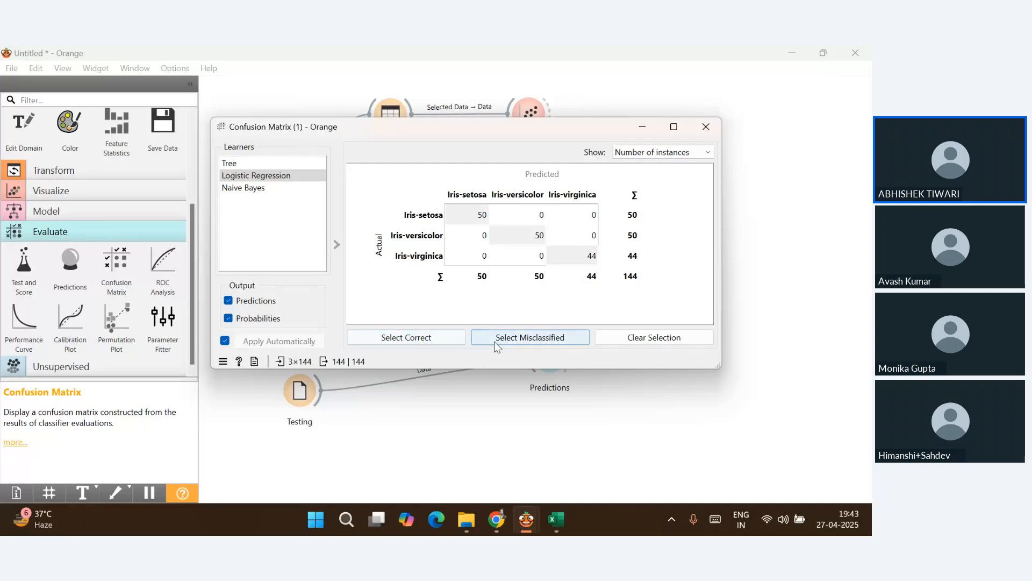
left_click(630, 343)
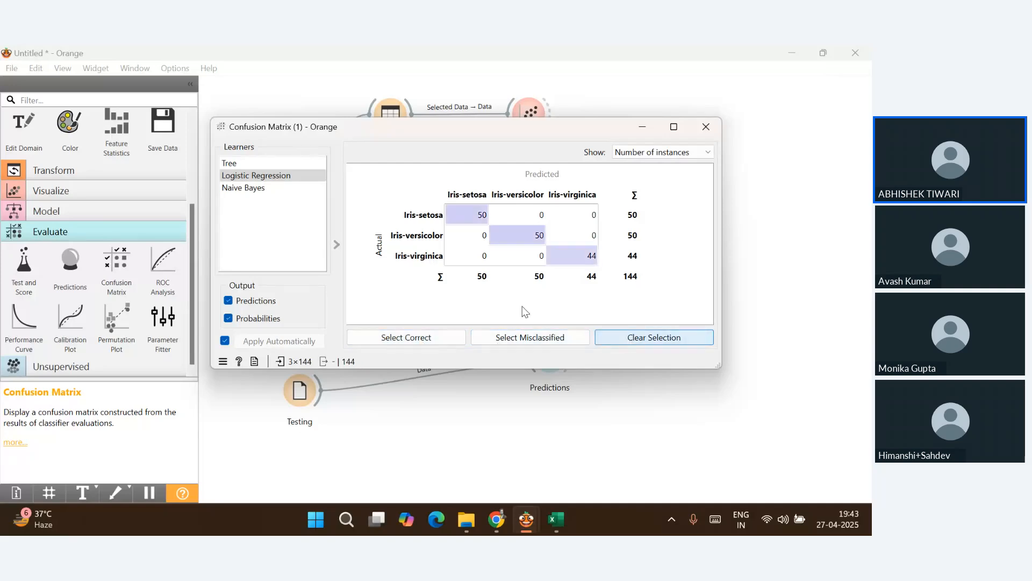
left_click(503, 340)
left_click(503, 339)
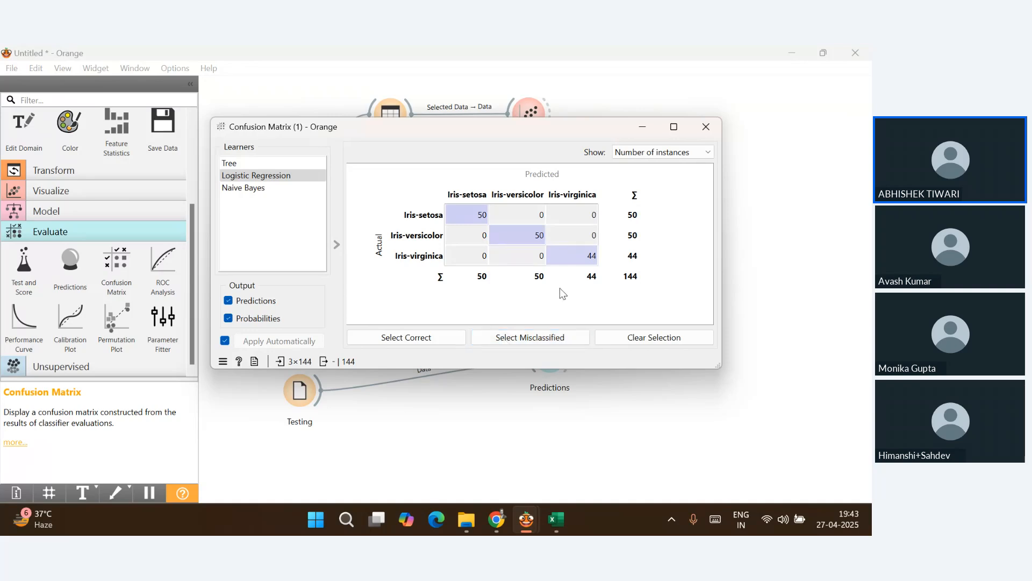
left_click(605, 340)
Show the Naive Bayes matrix, select its misclassified instances, switch to the correct ones and clear the selection
left_click(242, 188)
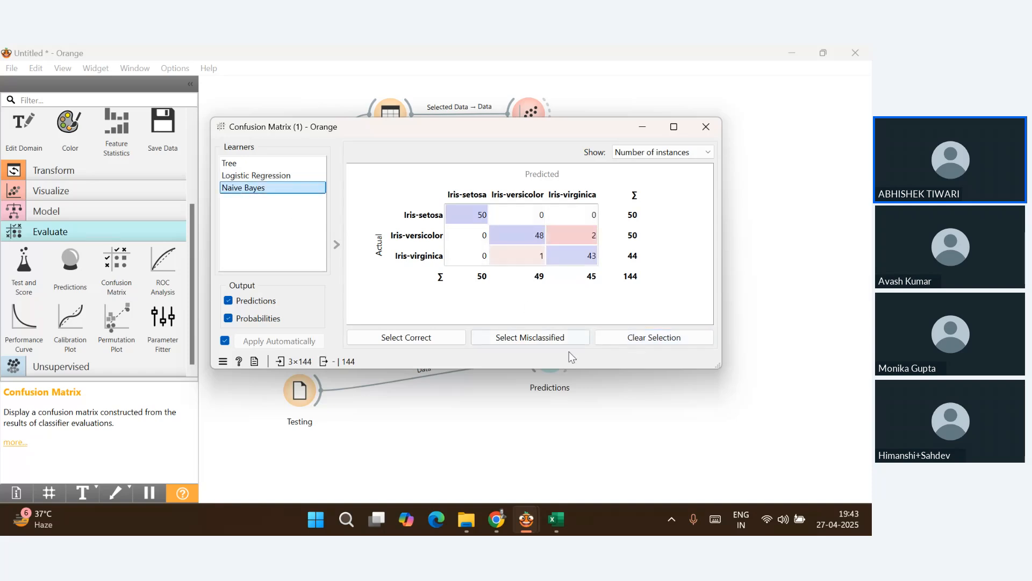
left_click(547, 340)
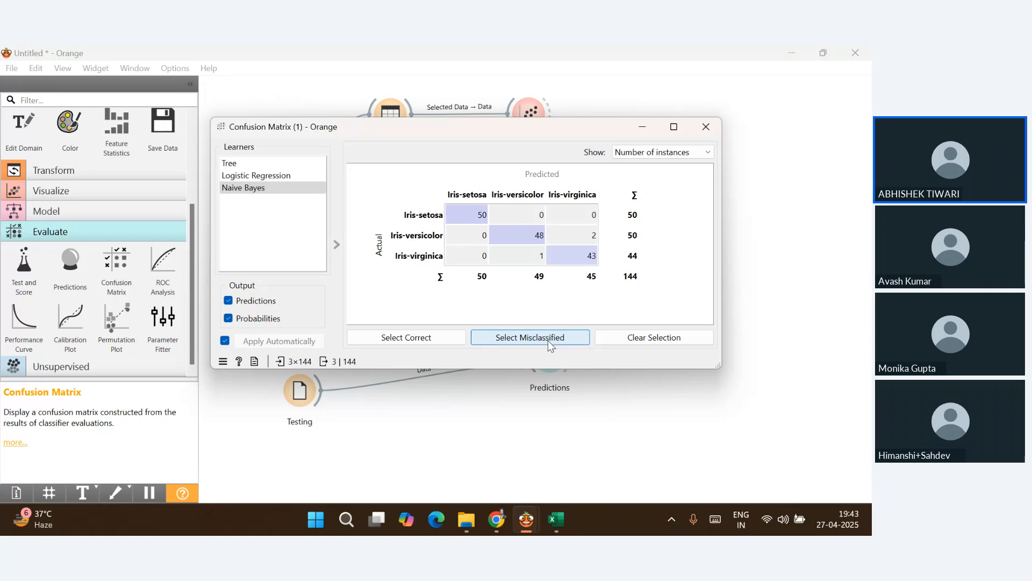
left_click(442, 338)
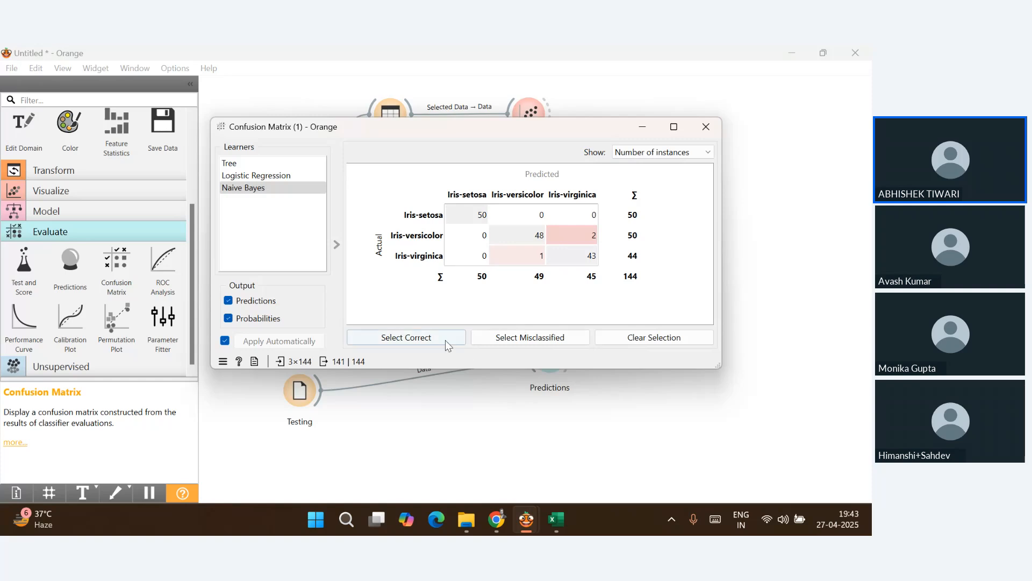
left_click(634, 343)
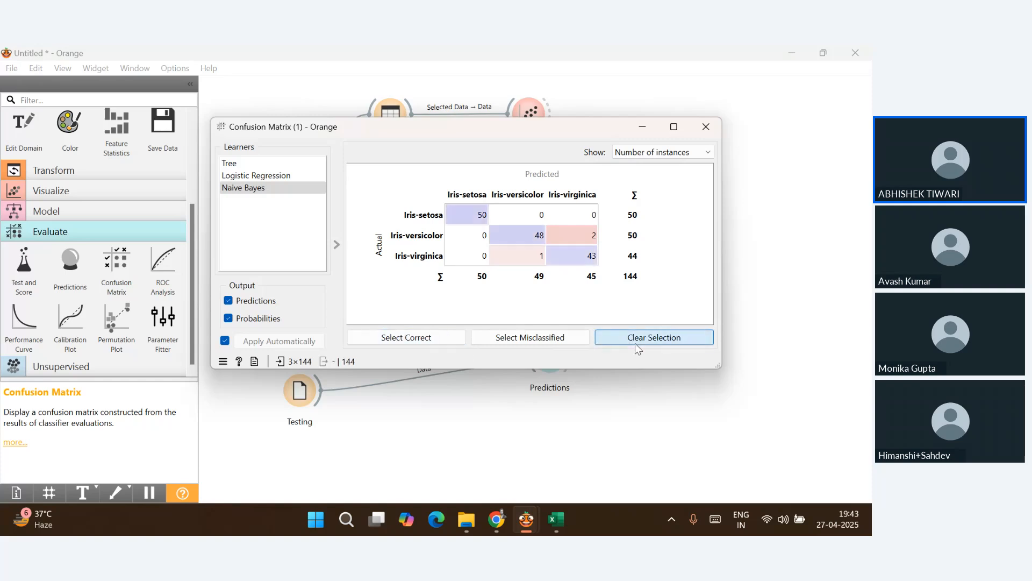
Show the Tree's confusion matrix, select its misclassified instances and clear the selection
left_click(277, 164)
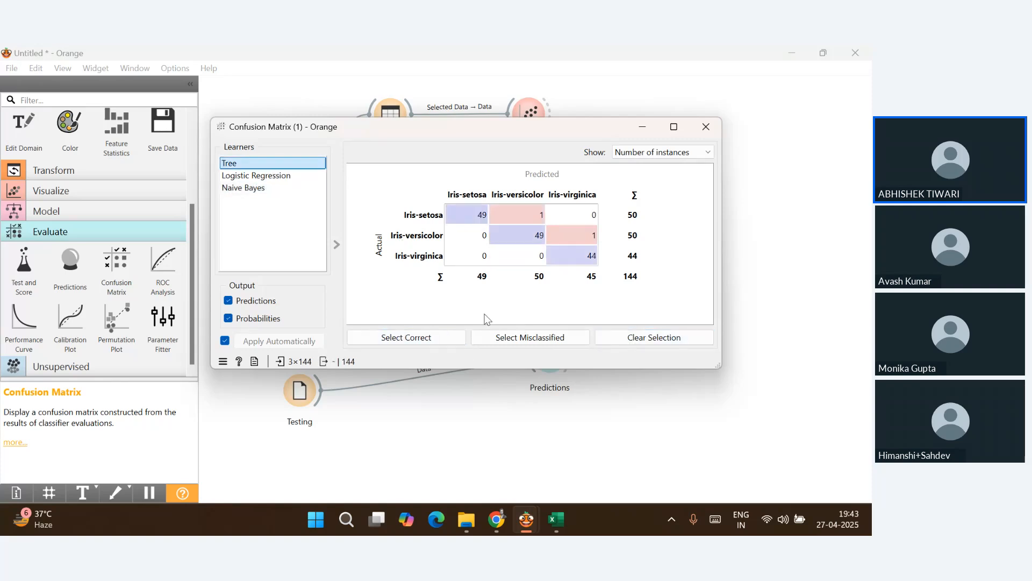
left_click(491, 337)
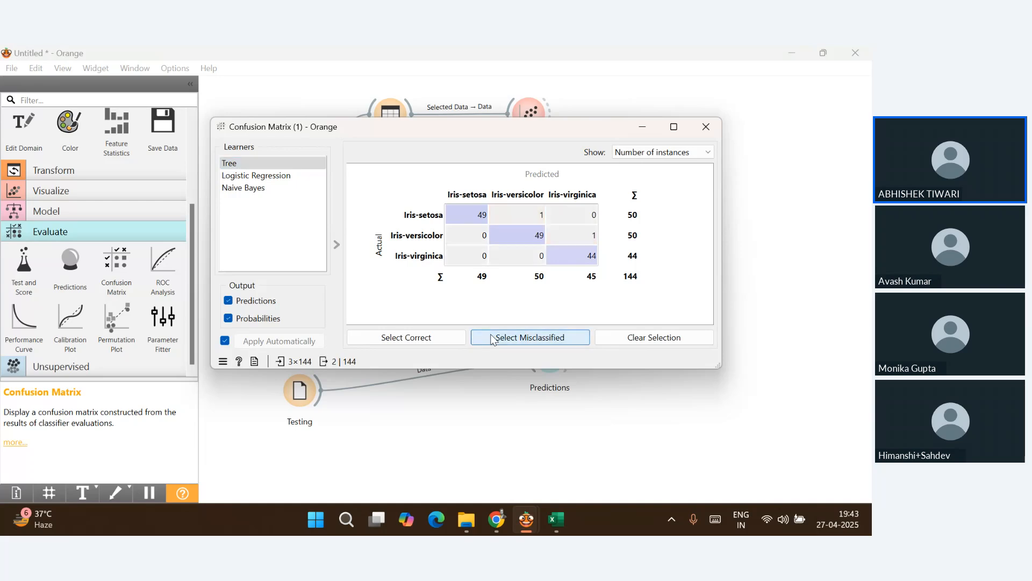
left_click(609, 343)
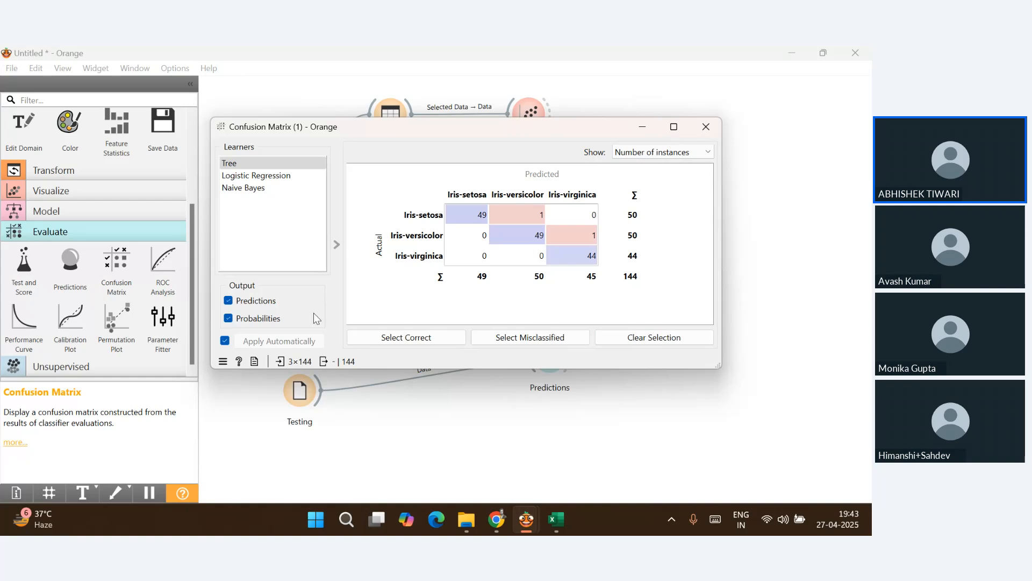
Generate a report of the Tree's confusion matrix, save it as a PDF named Tree Model CM Report, and close the report
left_click(254, 362)
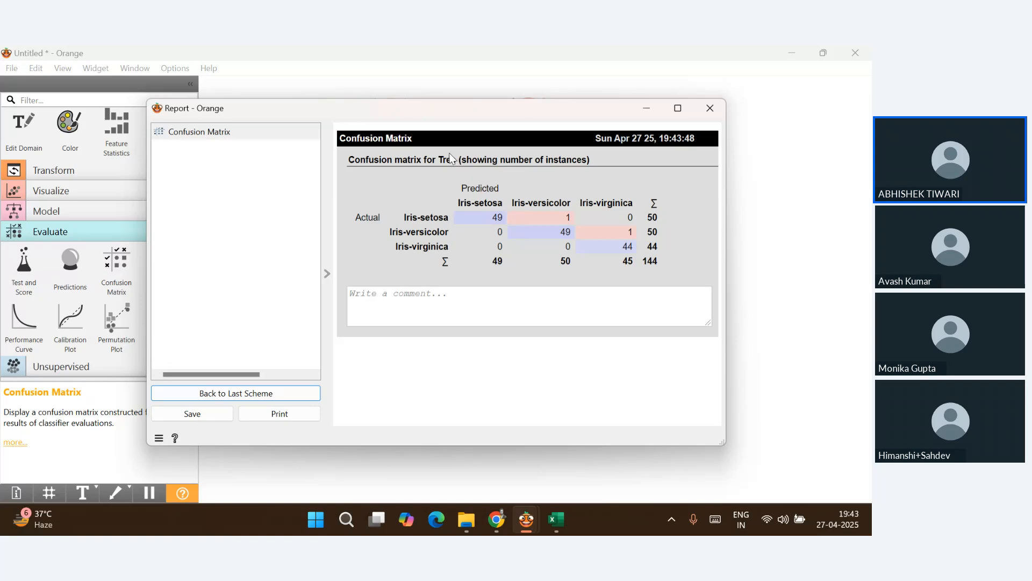
left_click(218, 417)
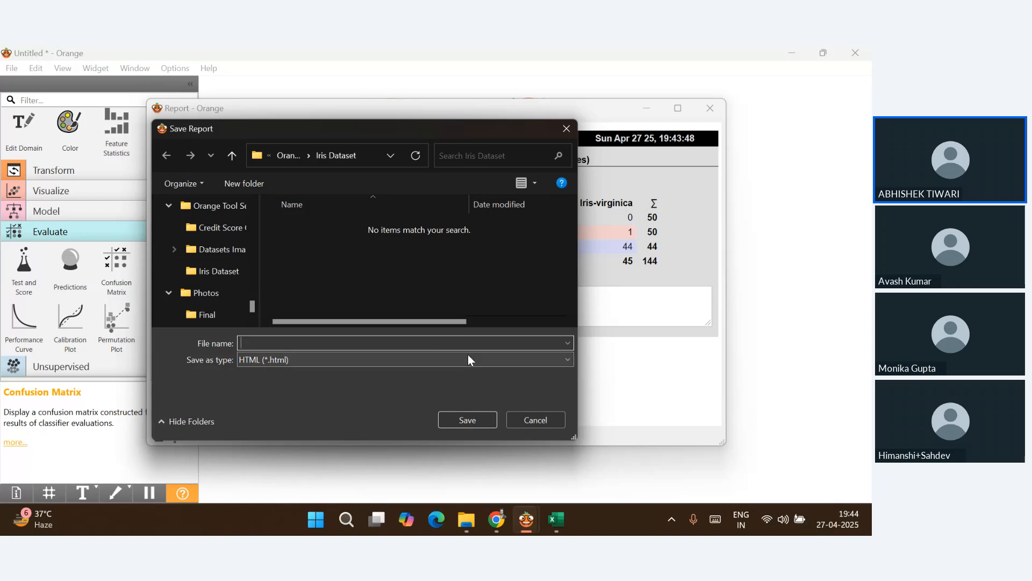
left_click(468, 359)
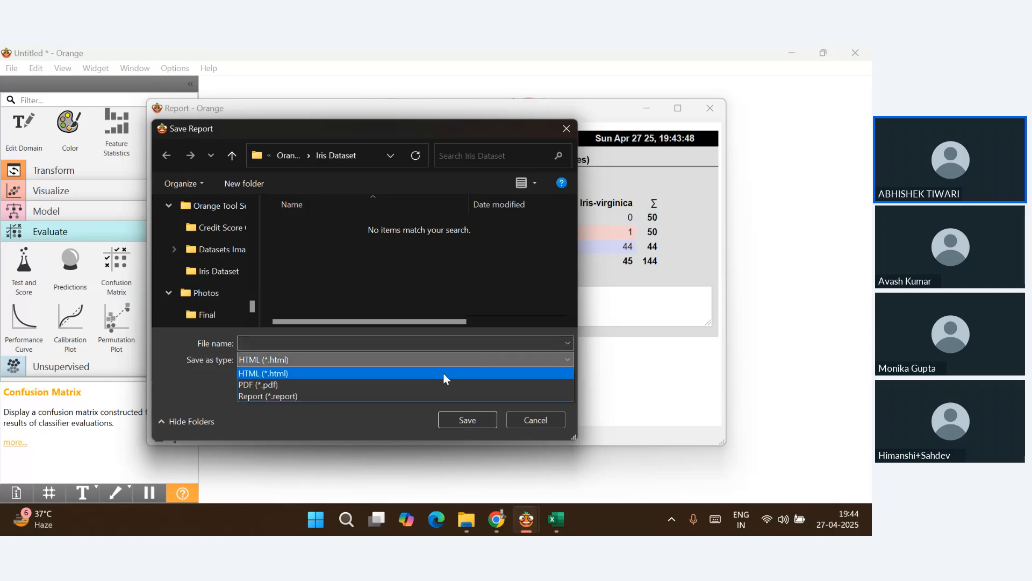
left_click(418, 384)
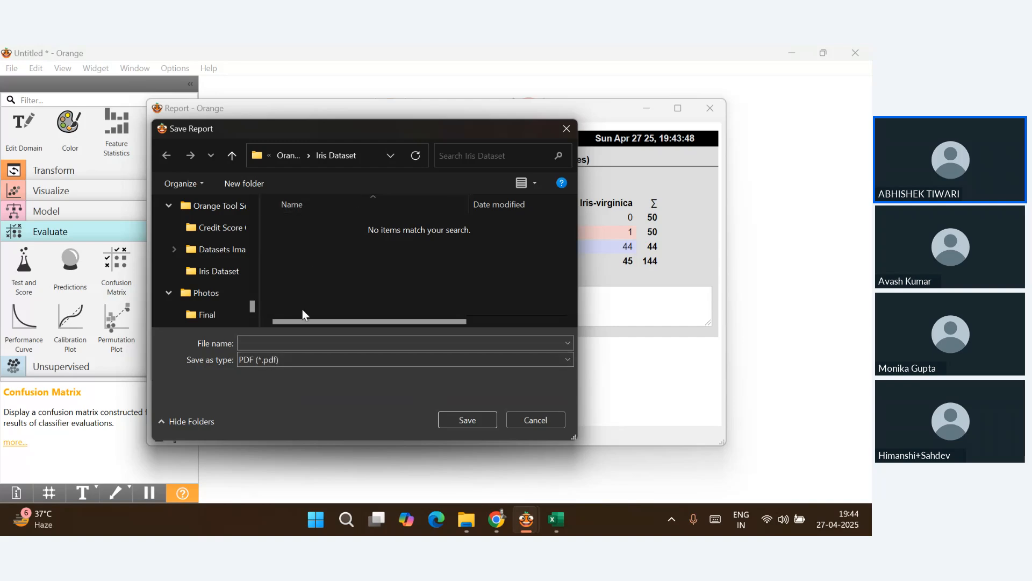
left_click(304, 338)
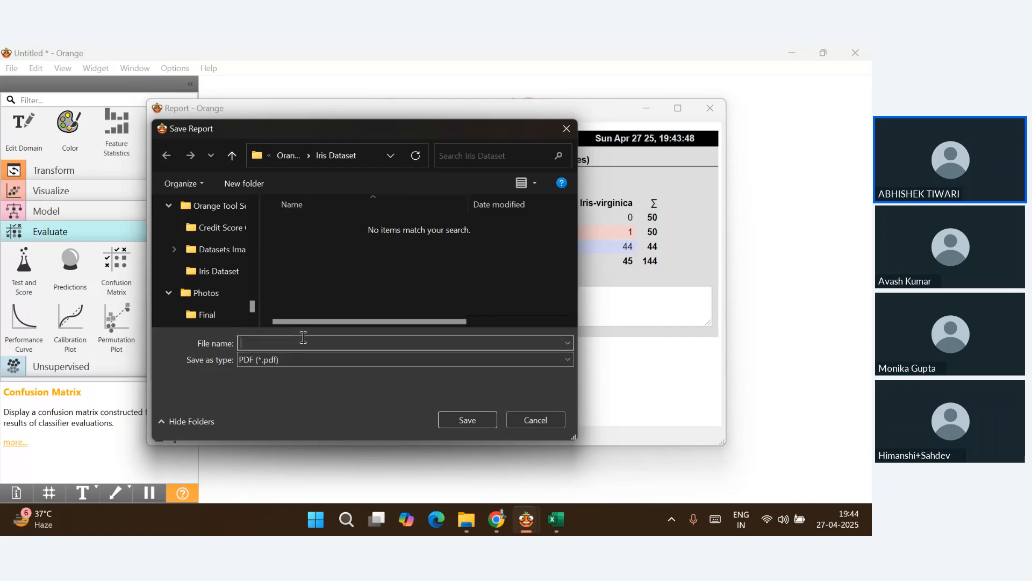
type("Tree Model CM Report")
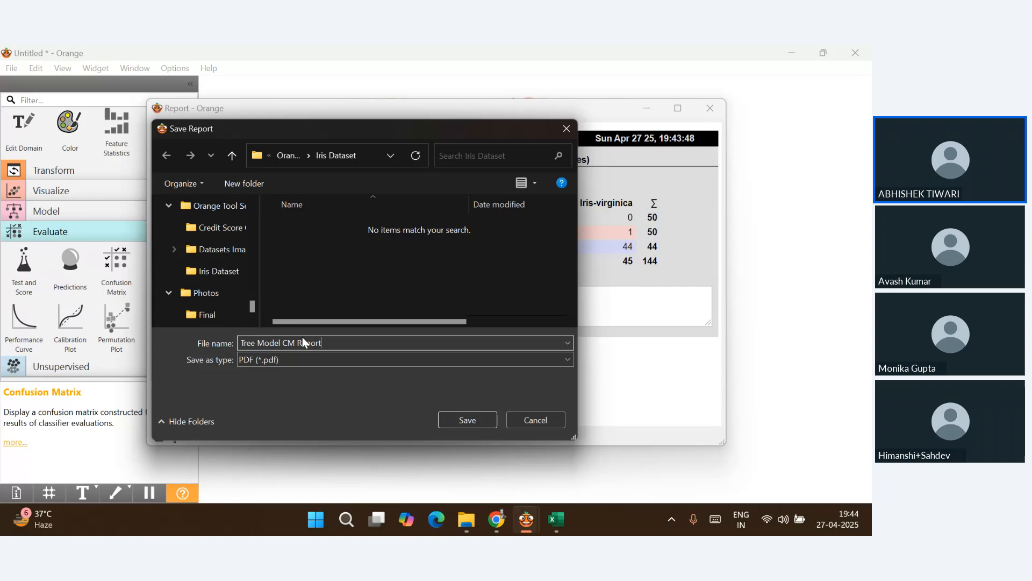
left_click(458, 418)
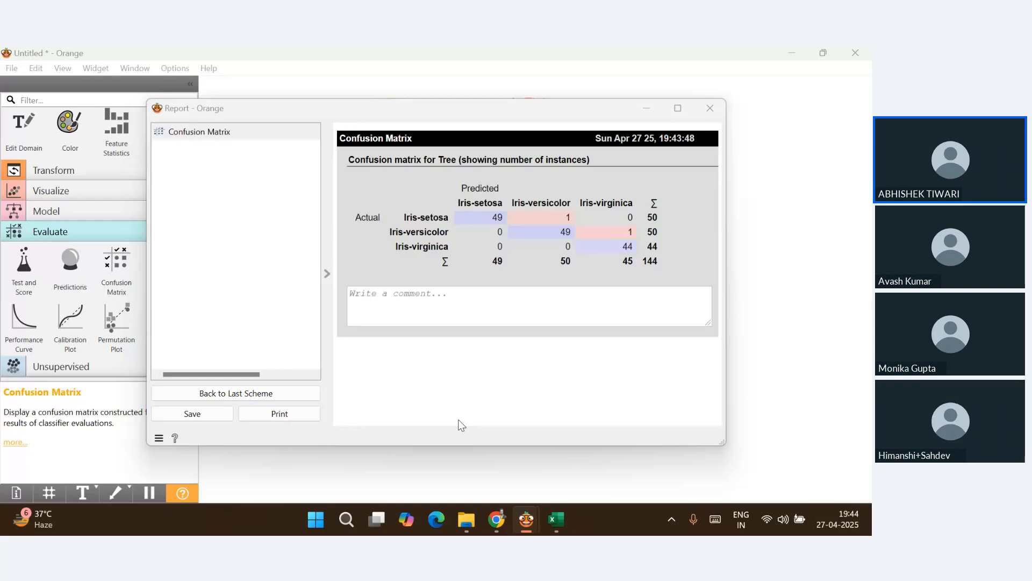
left_click(710, 109)
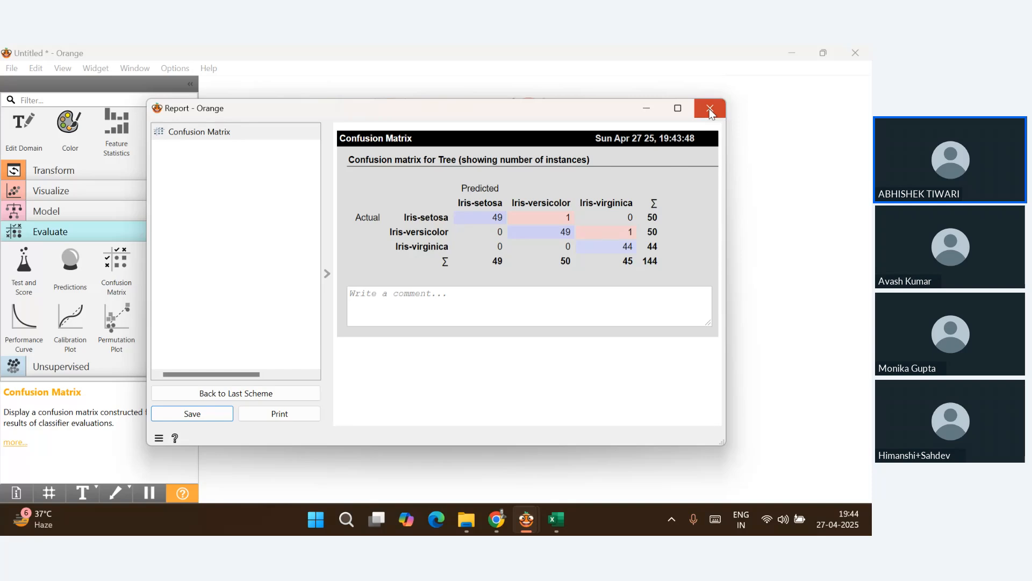
Switch to the Zoho Meeting webinar in Chrome and read through the attendees' Q&A questions
mouse_move(505, 520)
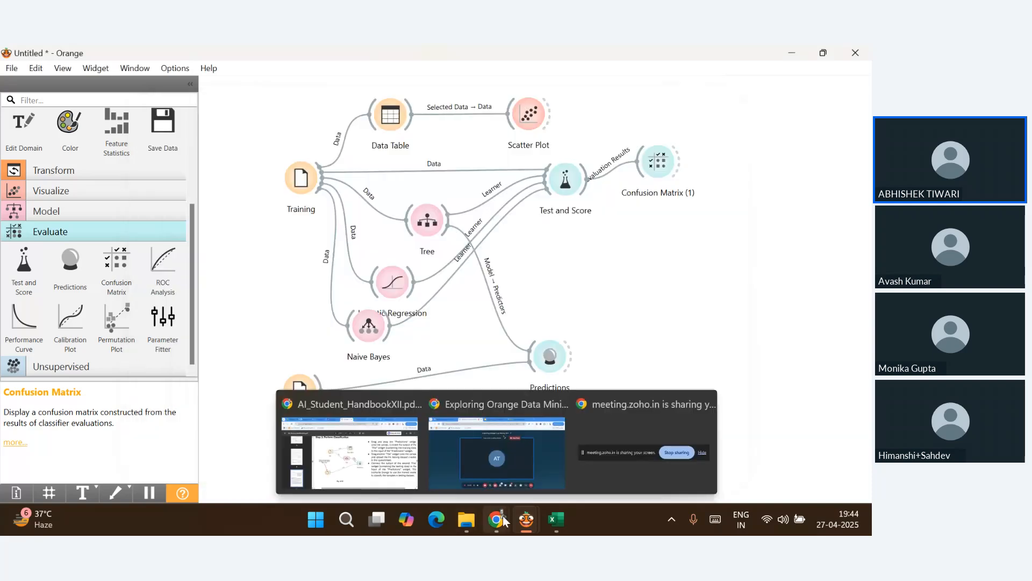
left_click(492, 458)
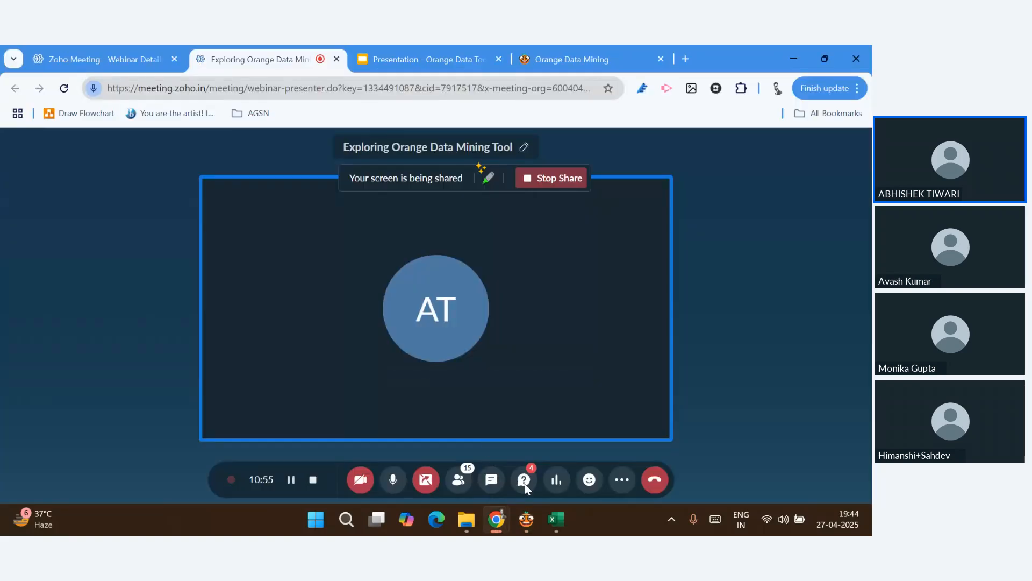
left_click(524, 481)
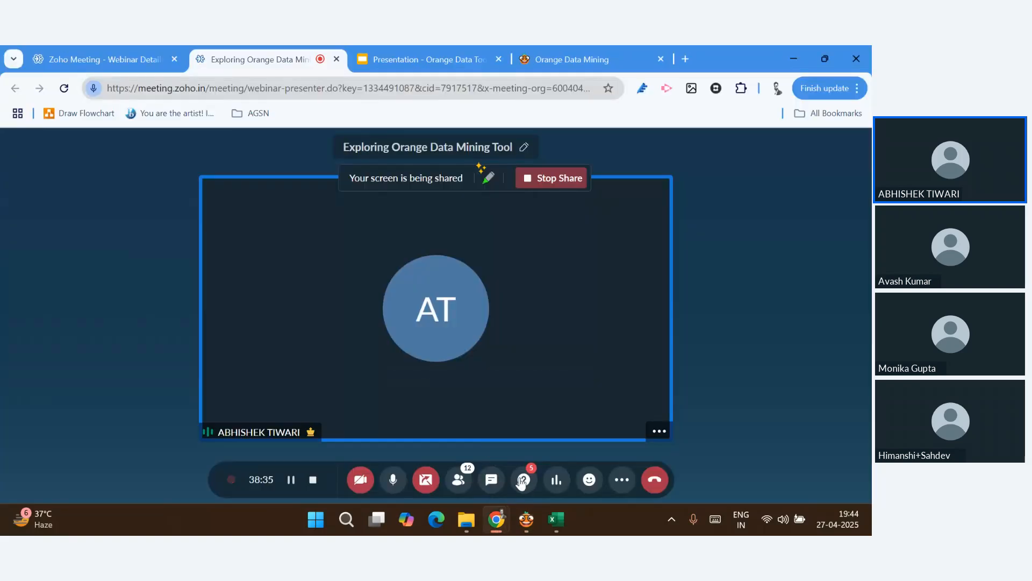
scroll(83, 339, "down", 1)
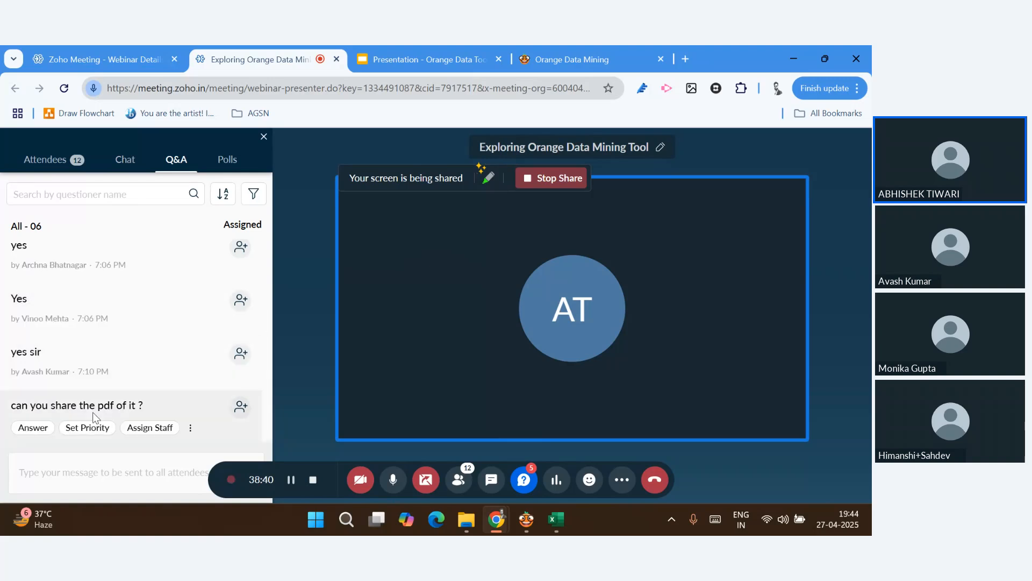
left_click(117, 470)
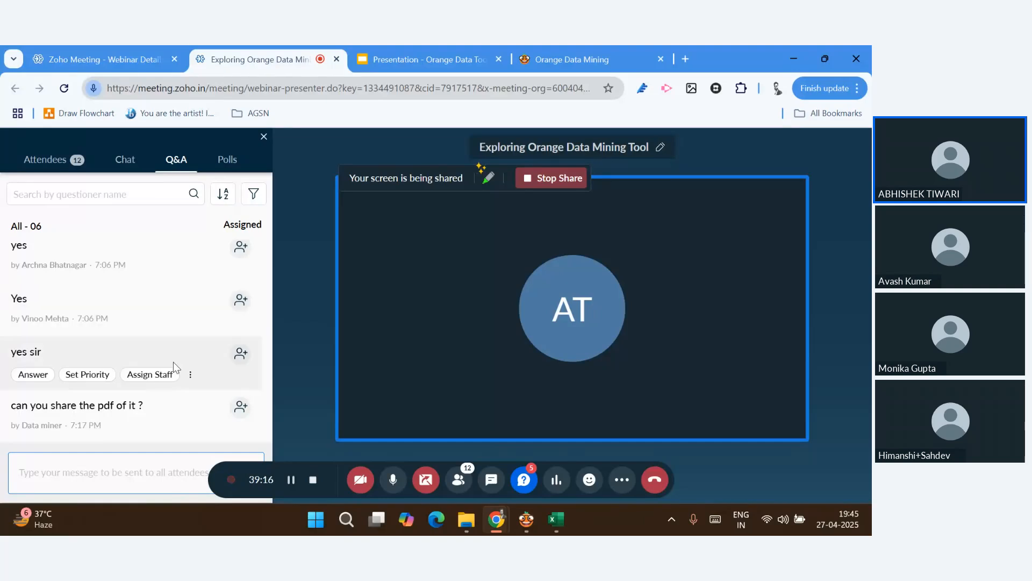
scroll(173, 363, "up", 1)
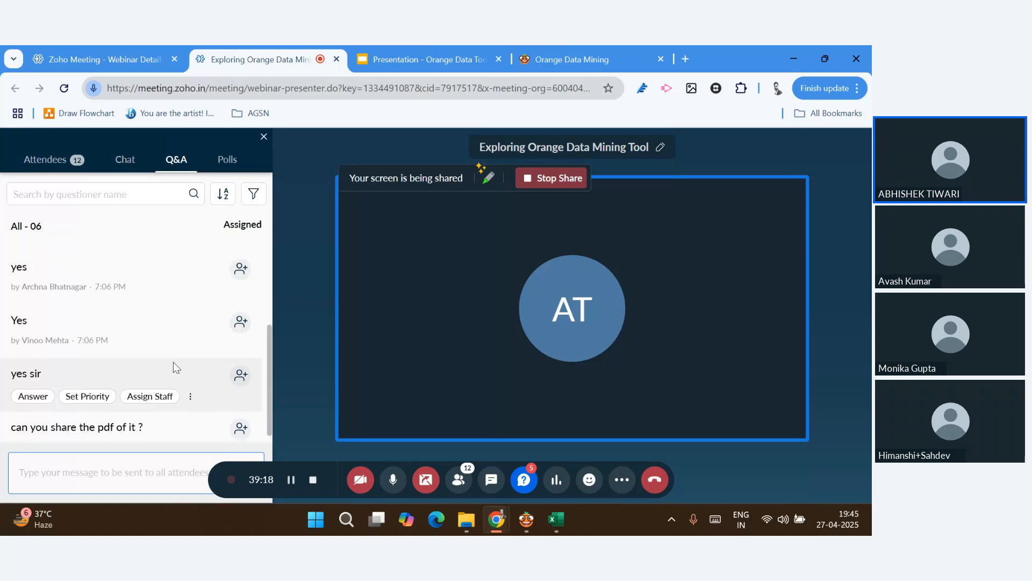
scroll(173, 362, "up", 3)
scroll(173, 362, "down", 4)
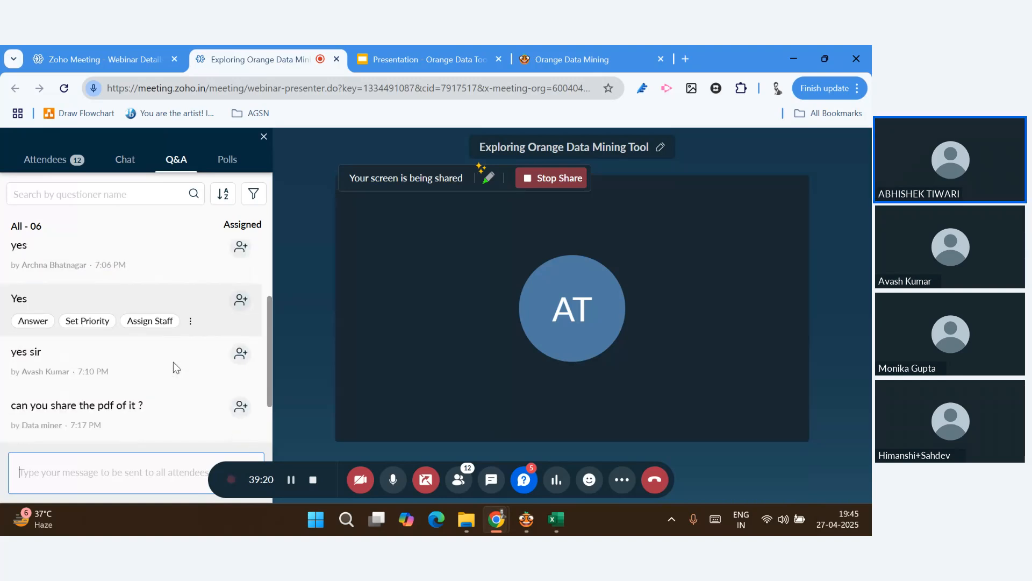
Start the webinar poll "Have you used Orange Tool earlier." and publish its result to the attendees
left_click(229, 163)
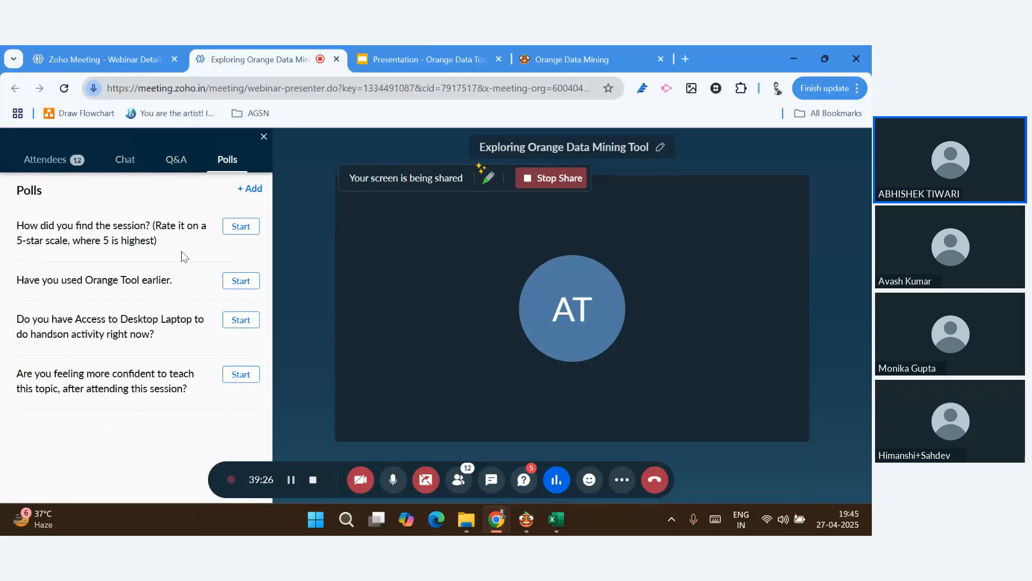
left_click(235, 282)
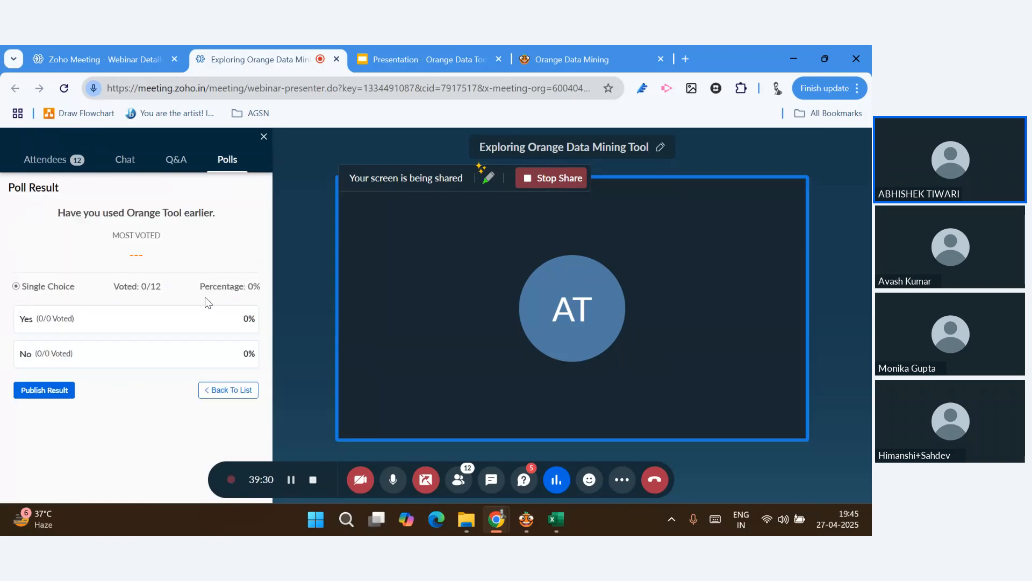
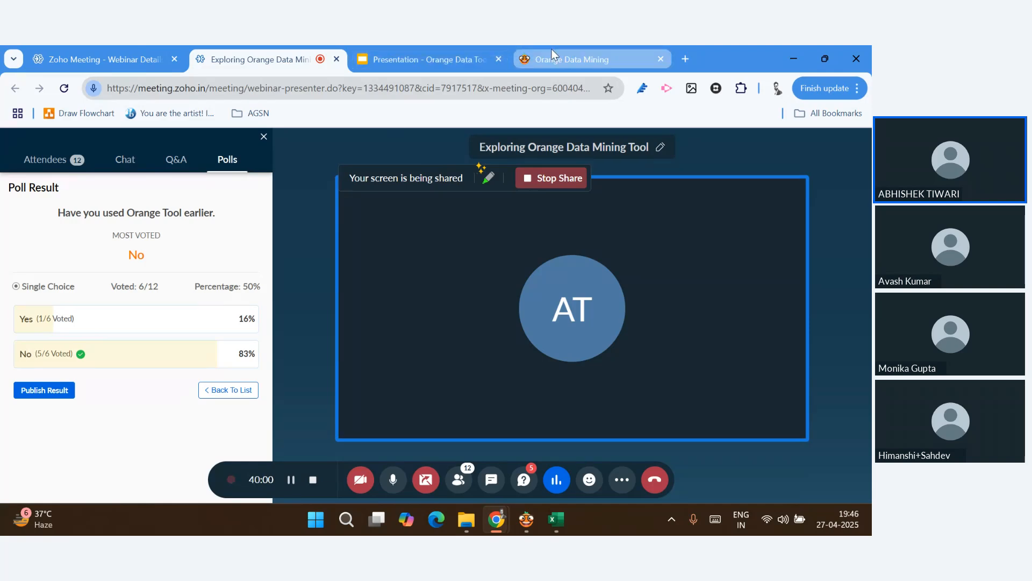
mouse_move(552, 53)
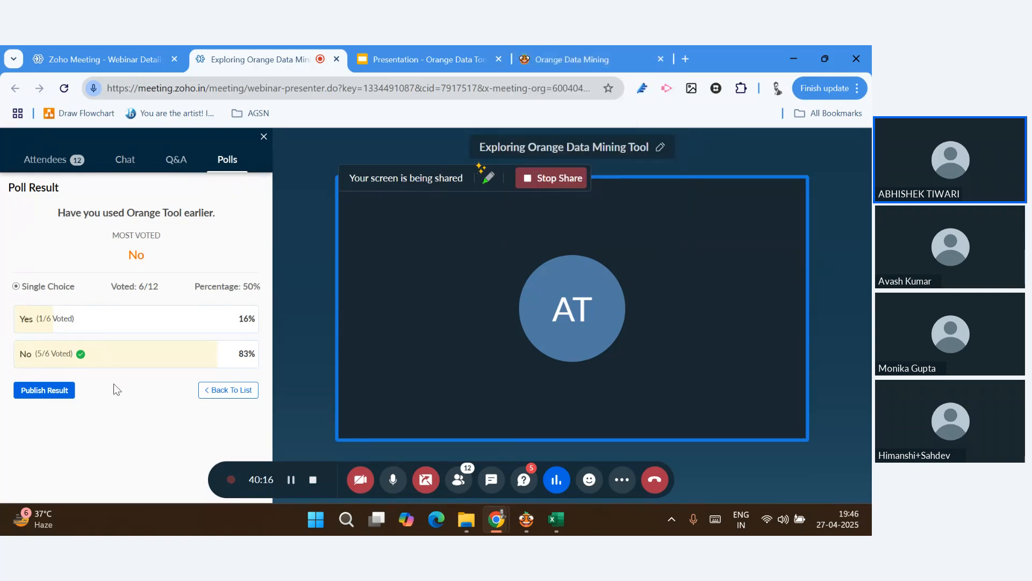
left_click(62, 391)
Go to the open Orange Data Mining download page and copy its web address
left_click(580, 59)
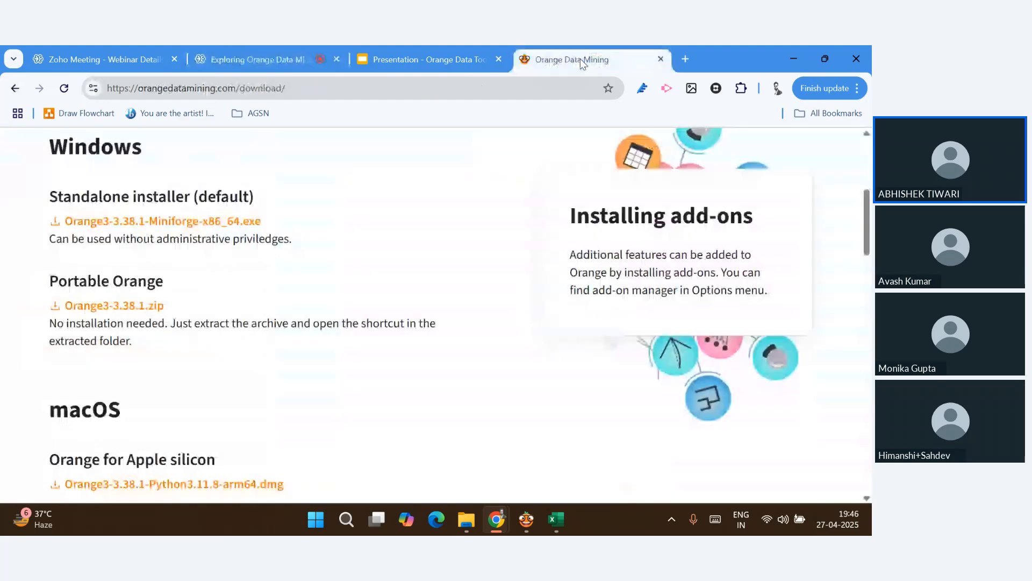
scroll(354, 272, "up", 3)
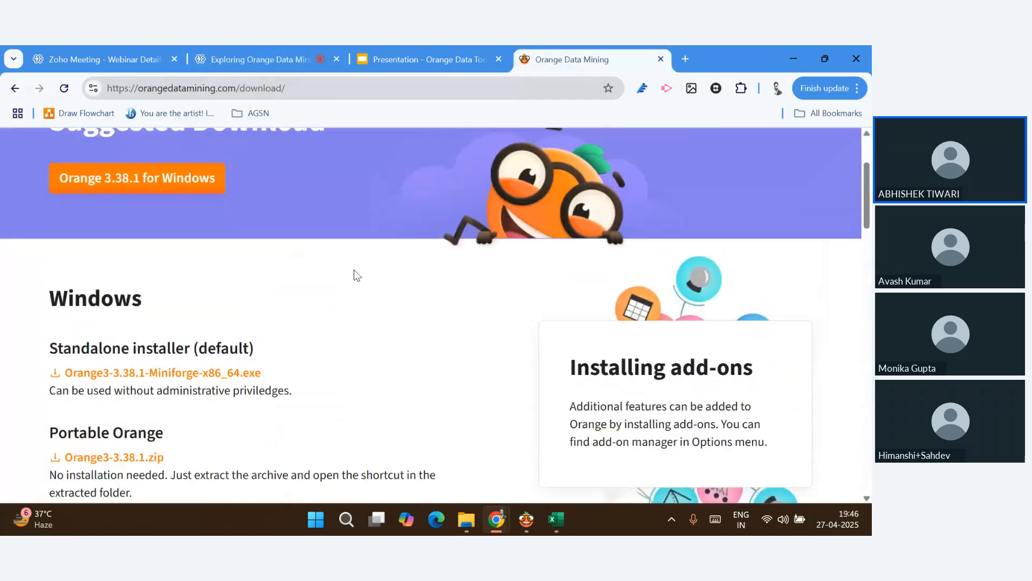
left_click(304, 82)
key("ctrl+c")
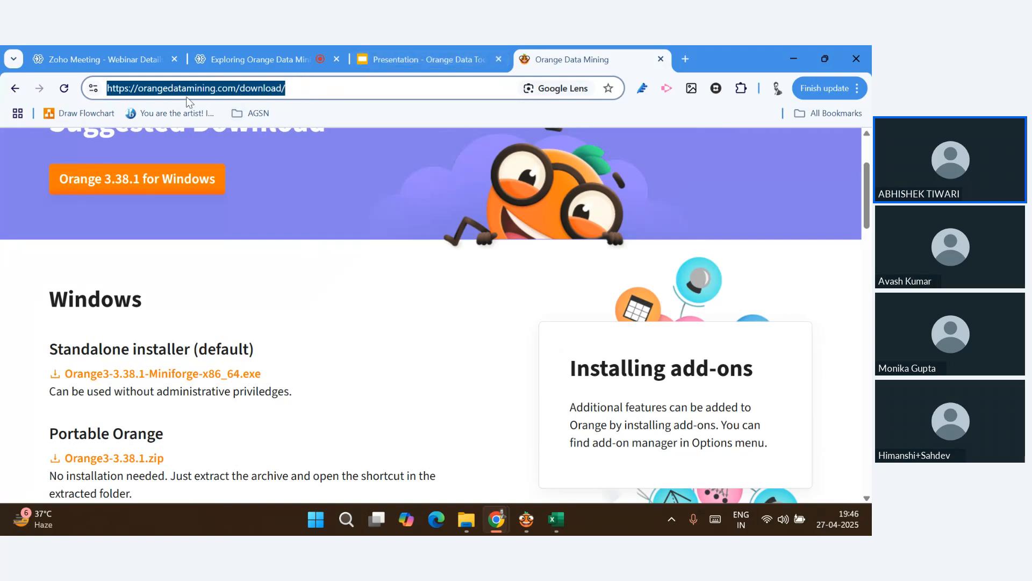
left_click(250, 63)
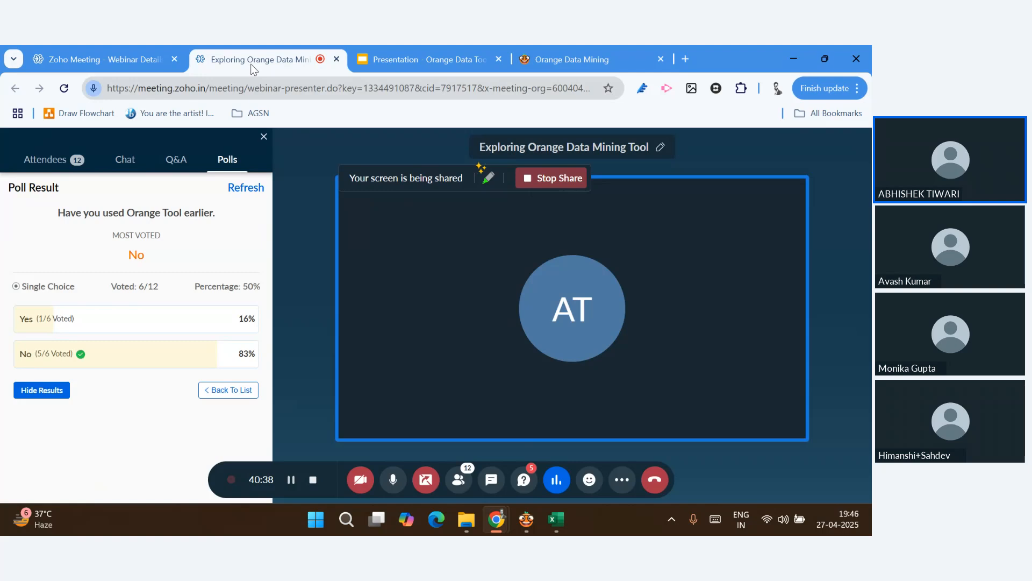
left_click(136, 166)
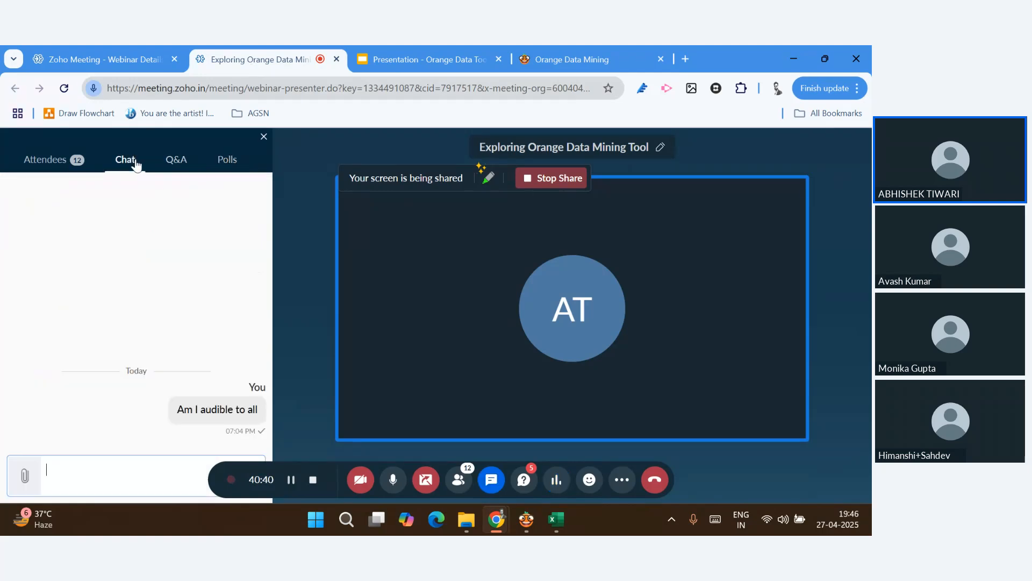
left_click(122, 471)
left_click(62, 163)
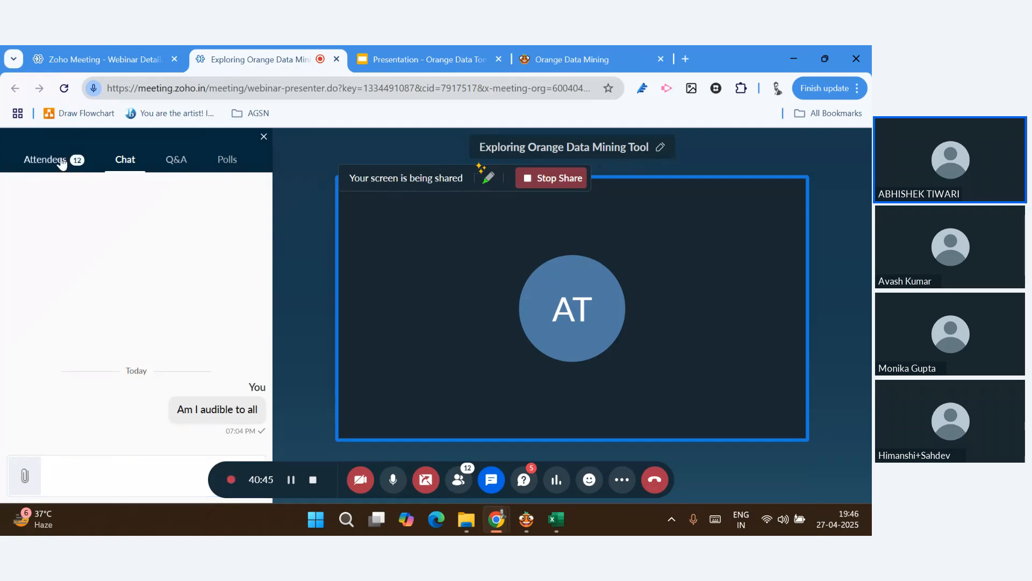
left_click(117, 168)
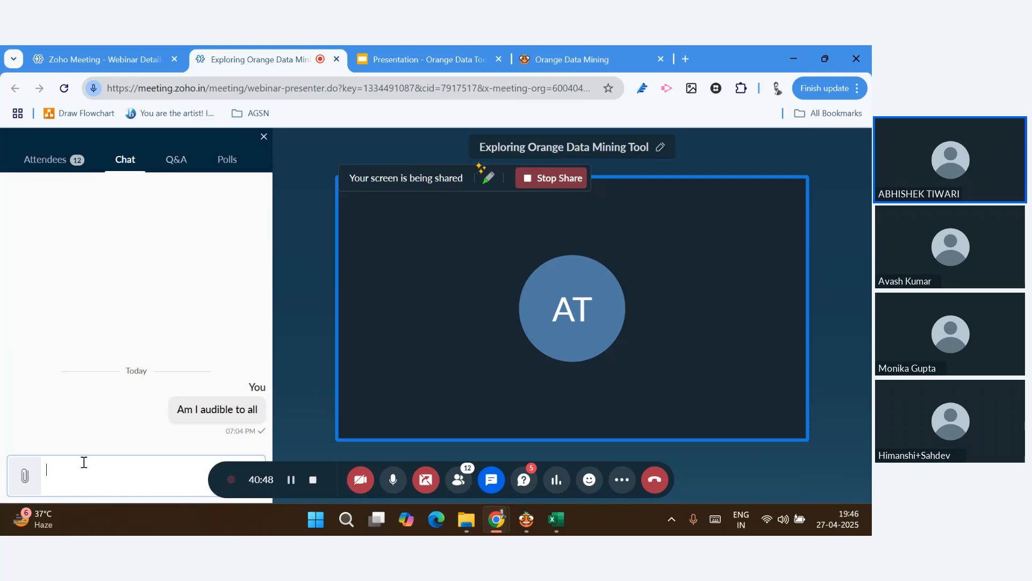
key("ctrl+v")
key("Return")
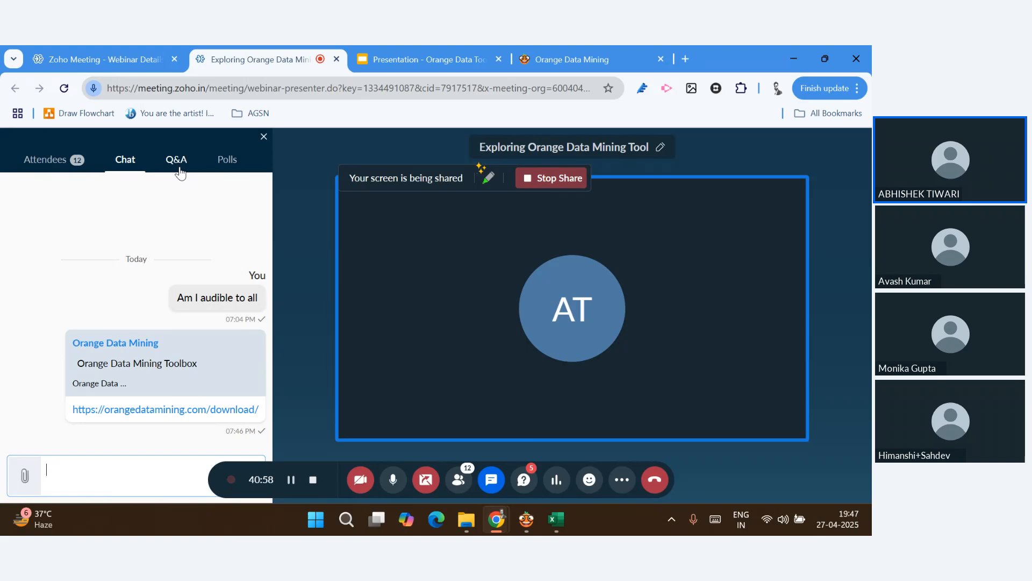
Show the webinar's poll list, switch back to Orange, close the Confusion Matrix window and bring up the Iris workflow
left_click(230, 166)
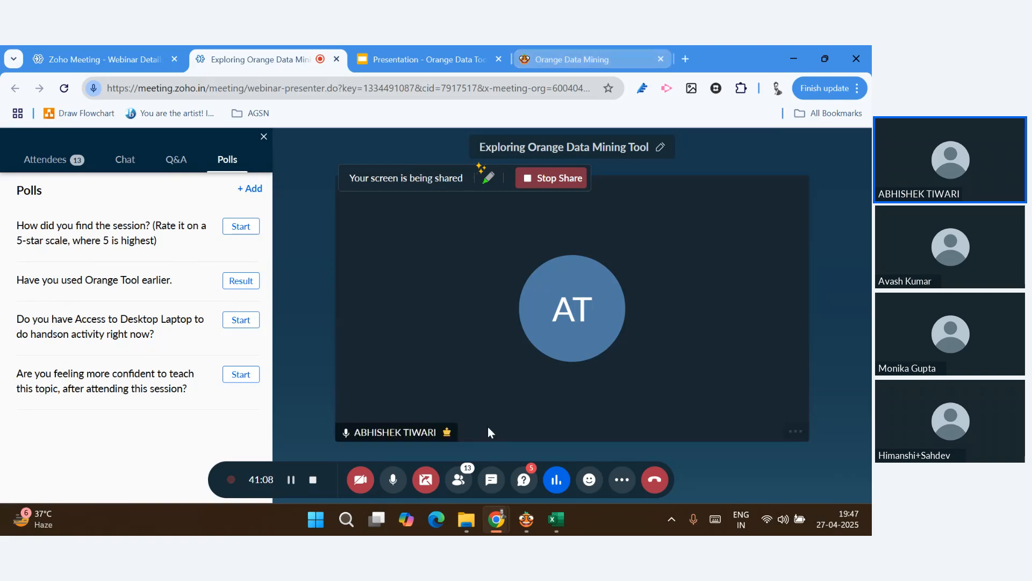
mouse_move(525, 530)
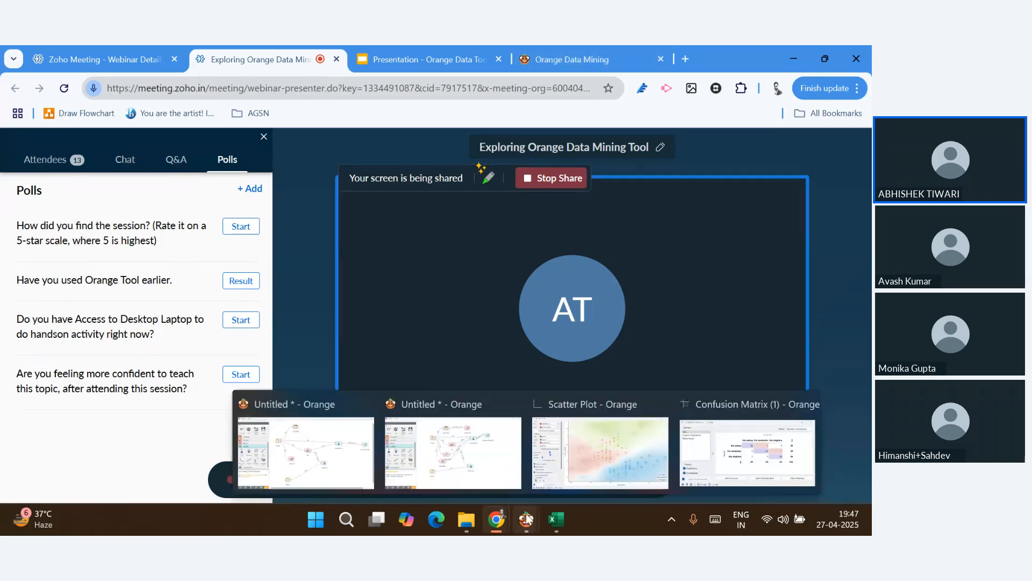
left_click(700, 450)
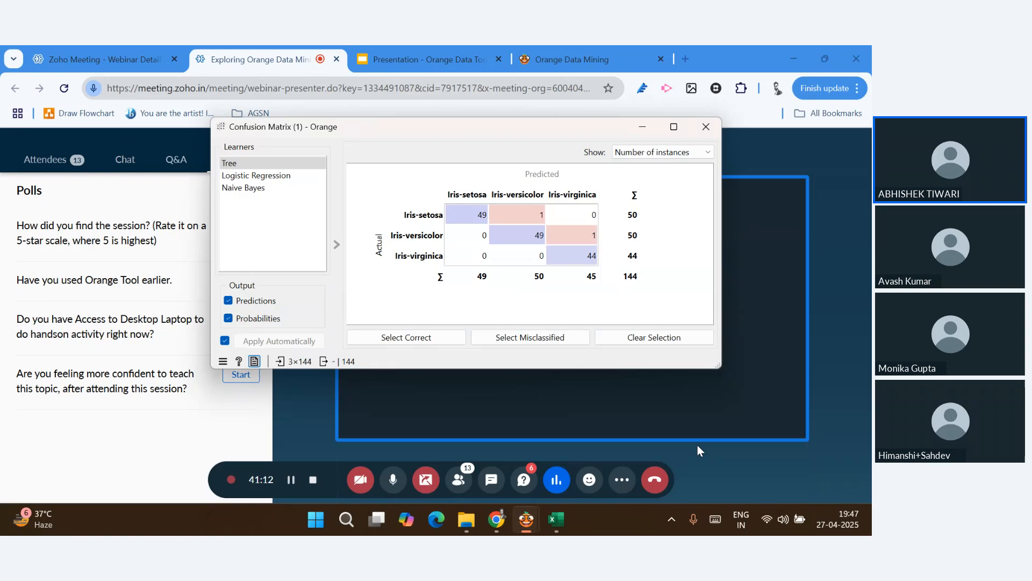
left_click(706, 128)
mouse_move(525, 521)
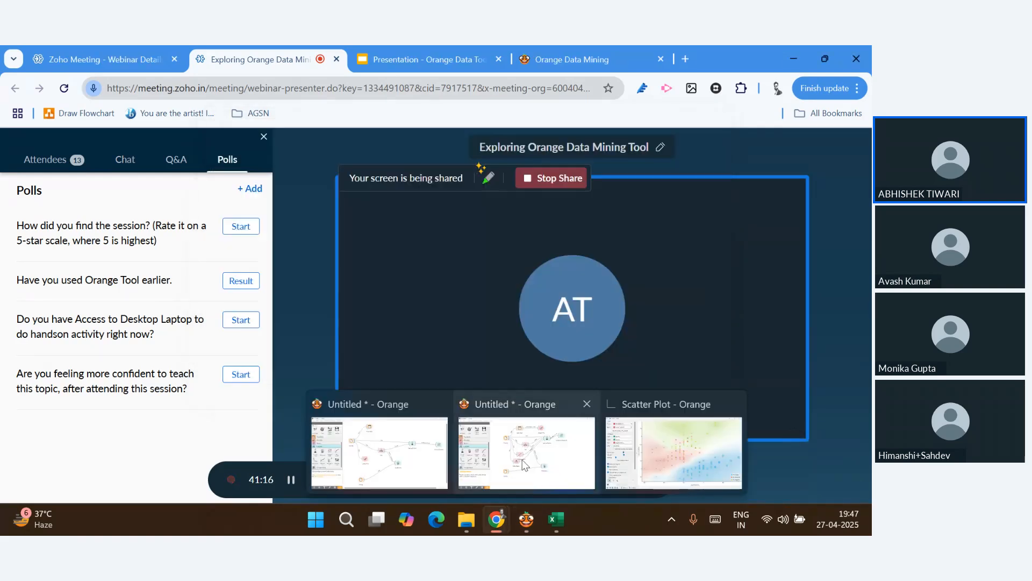
left_click(523, 464)
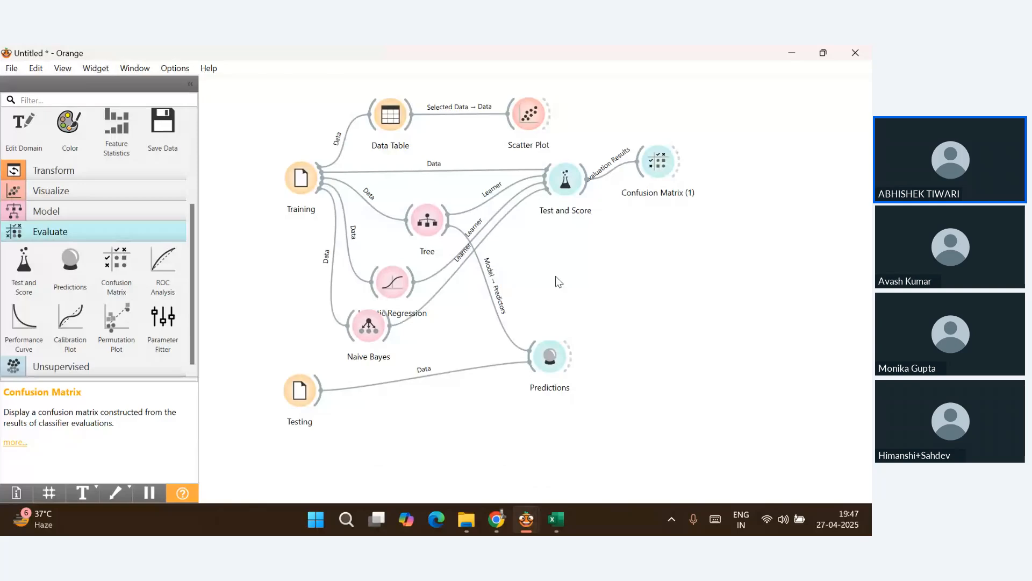
Spread out the workflow by moving the Predictions and Confusion Matrix (1) widgets farther right on the canvas
left_click_drag(555, 366, 627, 369)
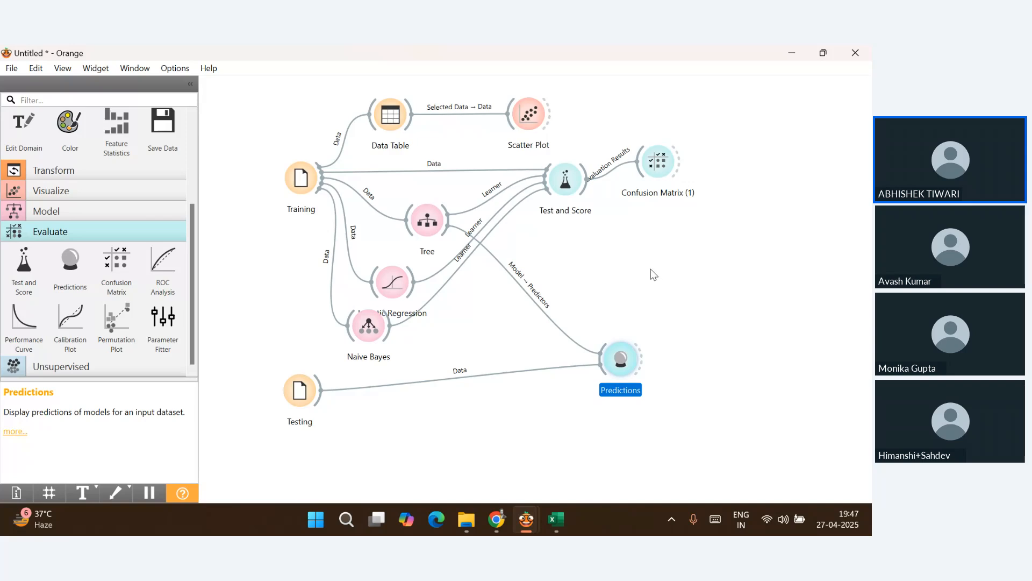
left_click(640, 364)
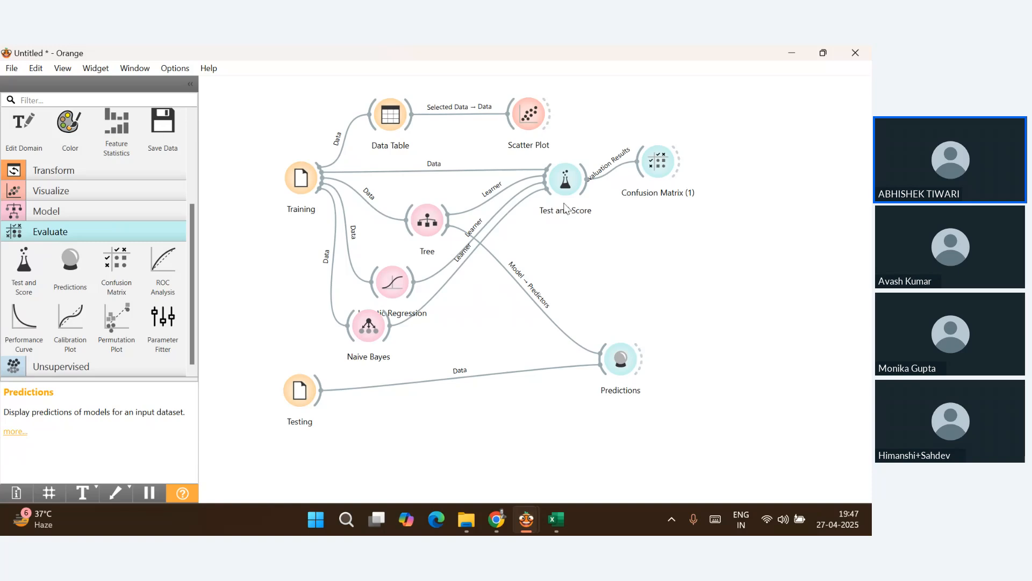
left_click(675, 170)
left_click_drag(675, 169, 753, 182)
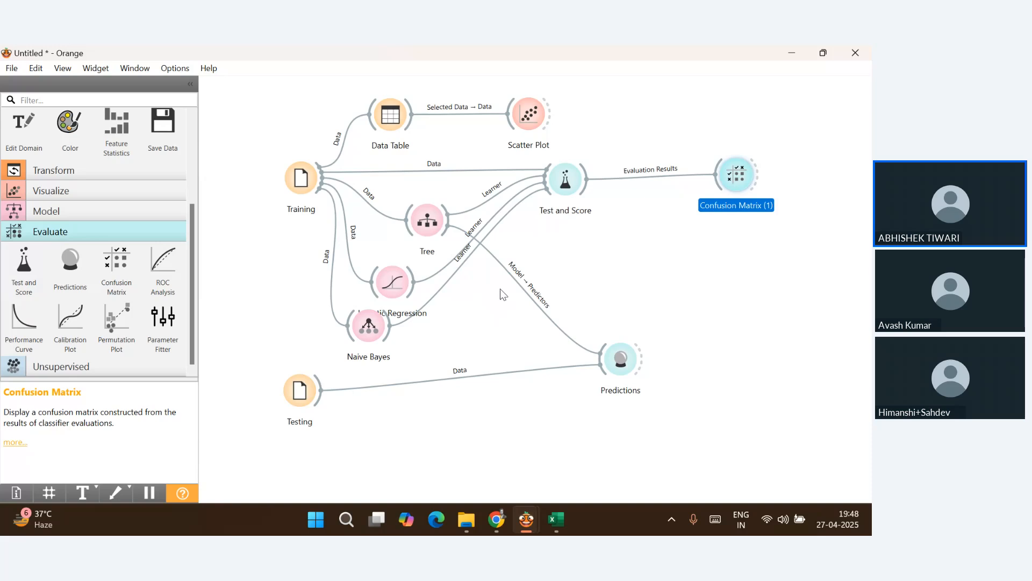
Try to install the Image Analytics add-on from the add-ons installer
left_click(180, 68)
left_click(234, 230)
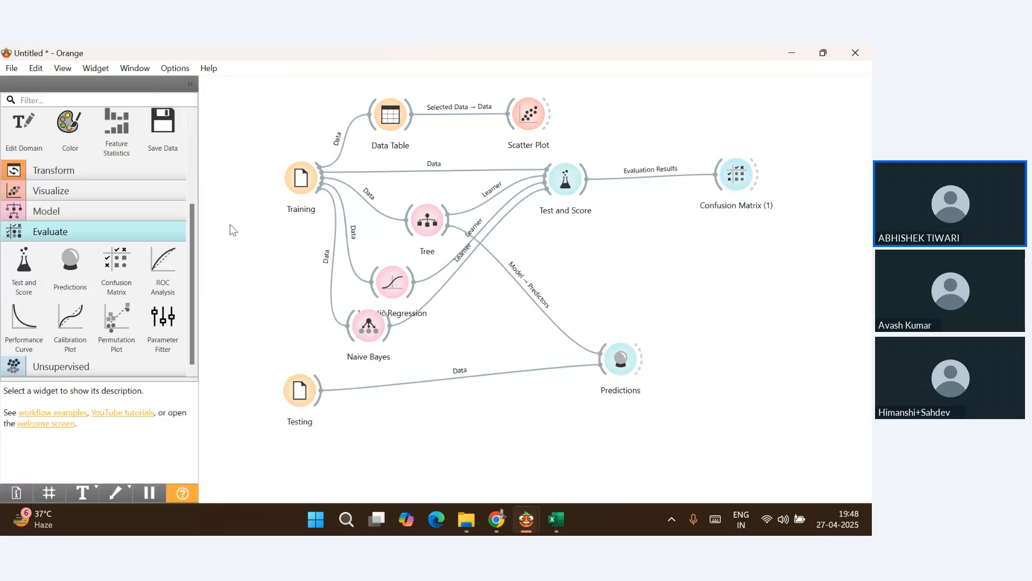
left_click(177, 70)
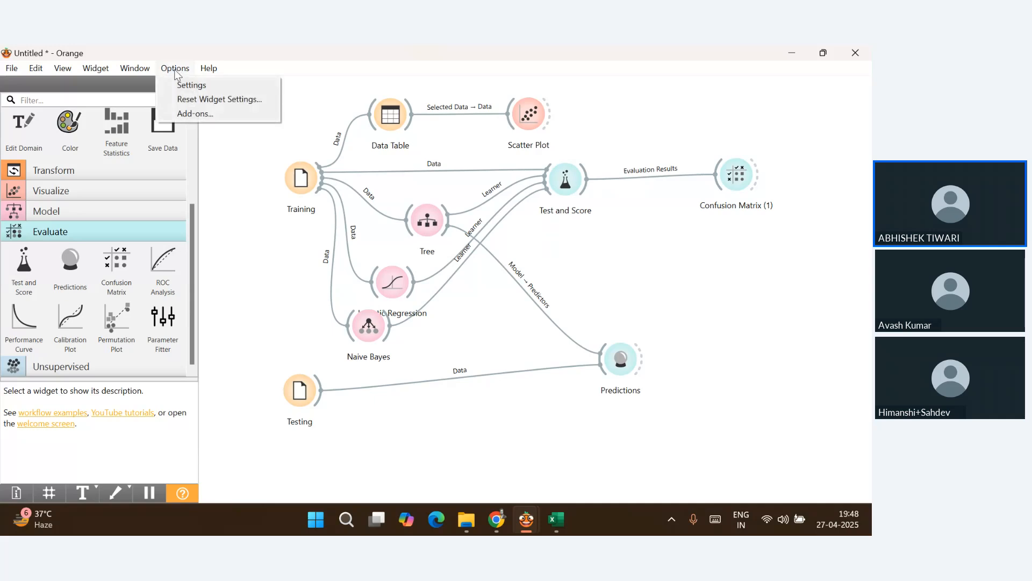
left_click(181, 118)
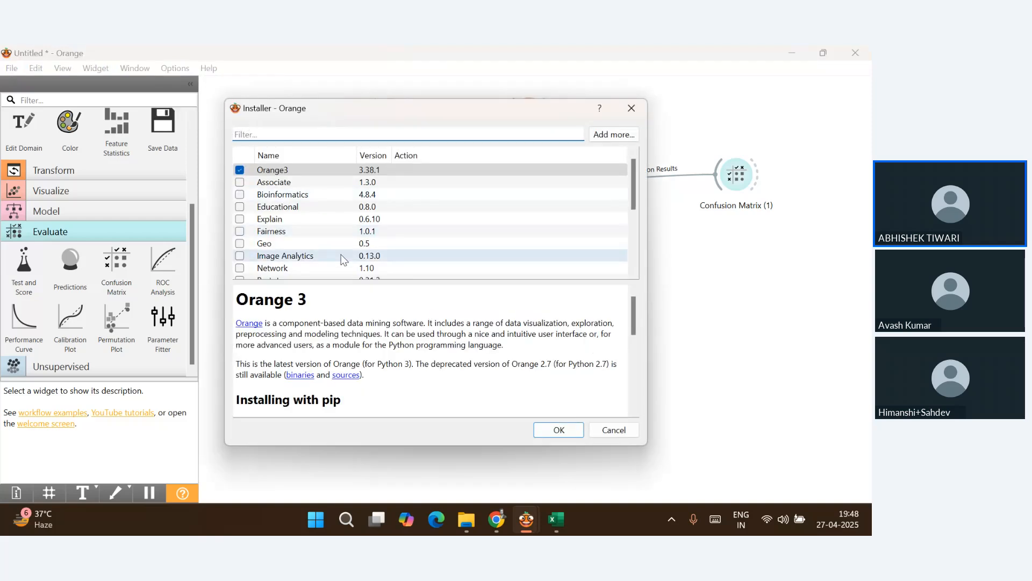
scroll(343, 260, "down", 1)
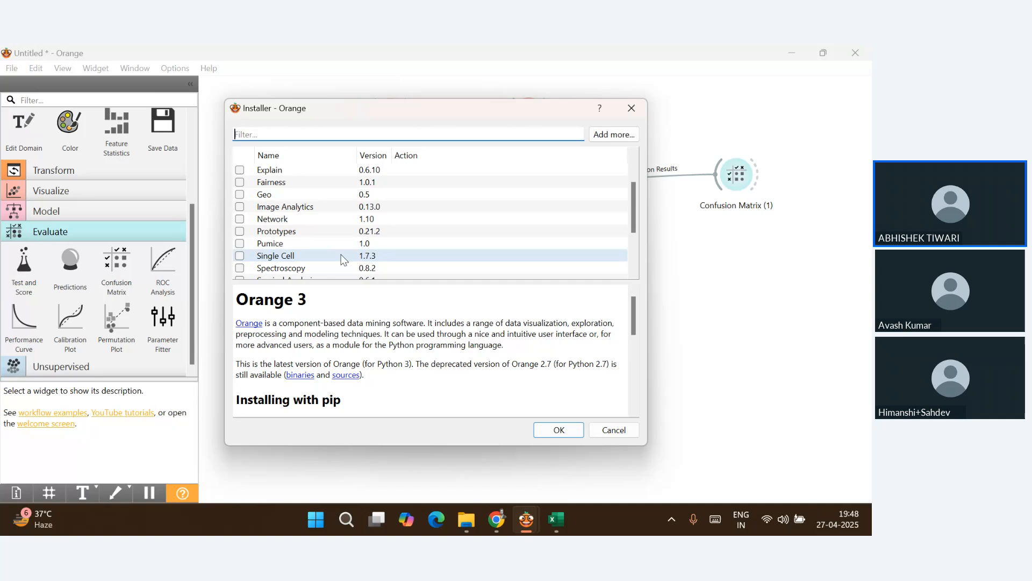
left_click(273, 211)
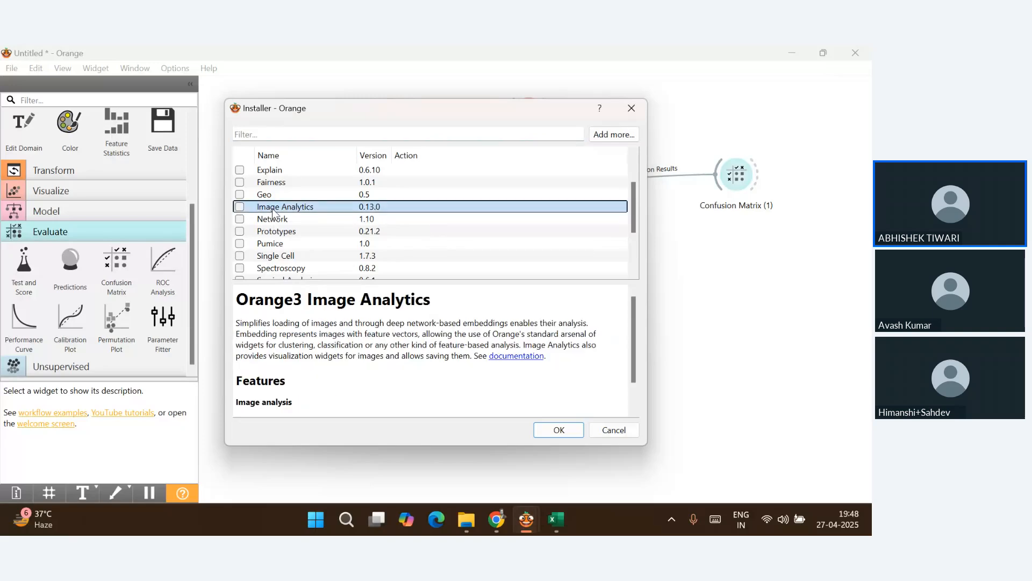
left_click(240, 208)
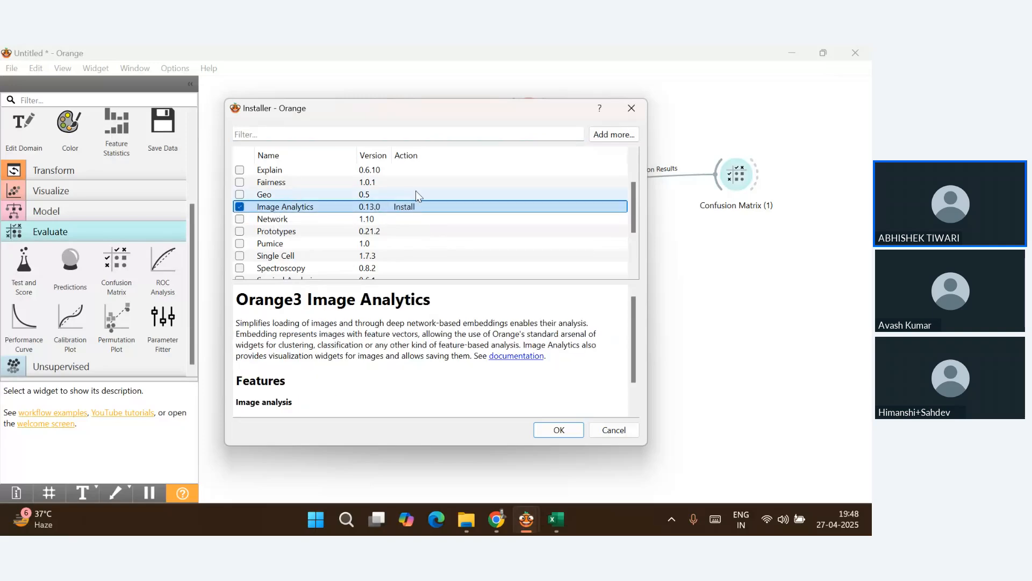
left_click(550, 431)
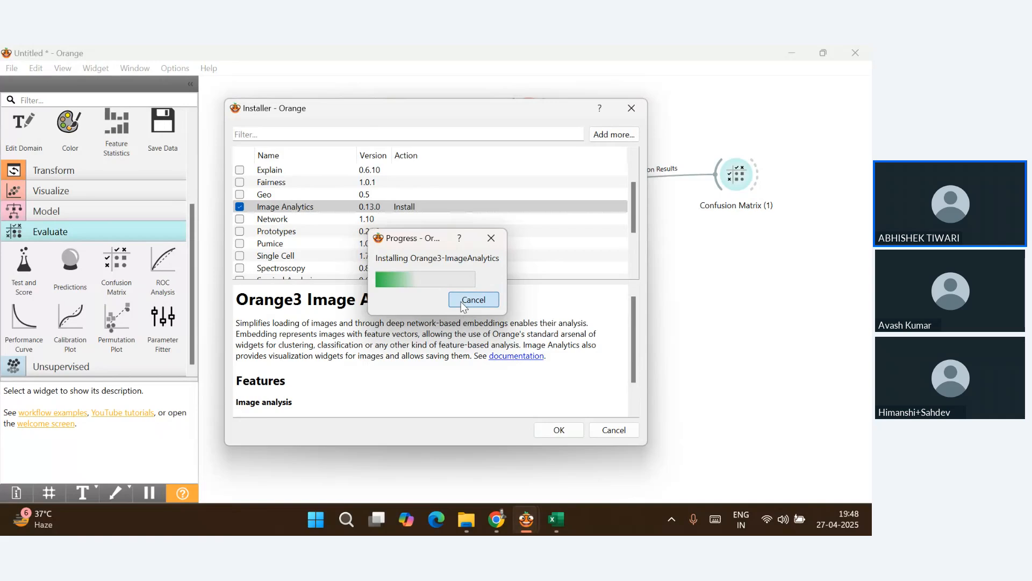
left_click(473, 300)
Reopen the add-ons installer, search the available add-ons for "text" and clear the filter
left_click(174, 68)
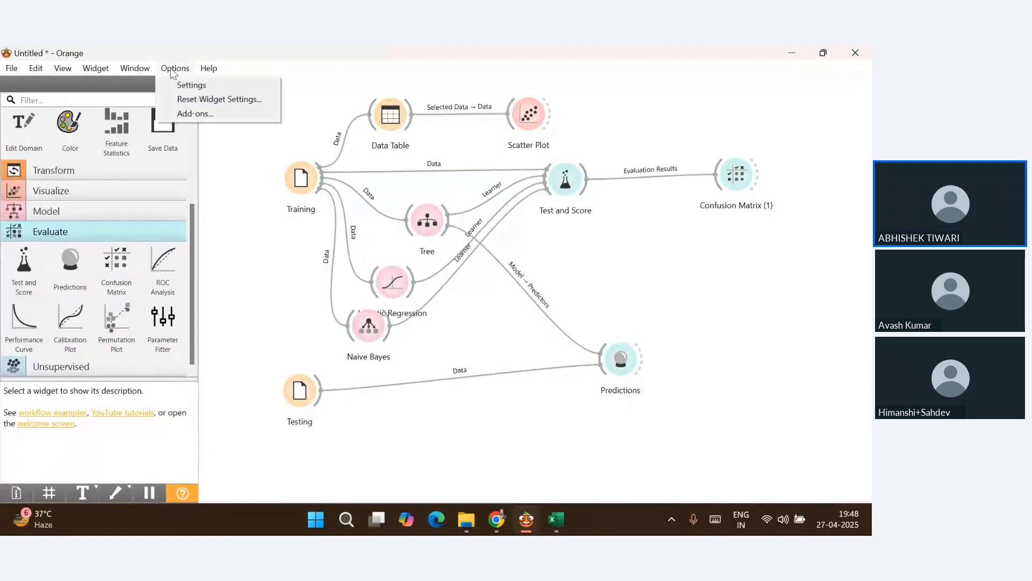
left_click(188, 115)
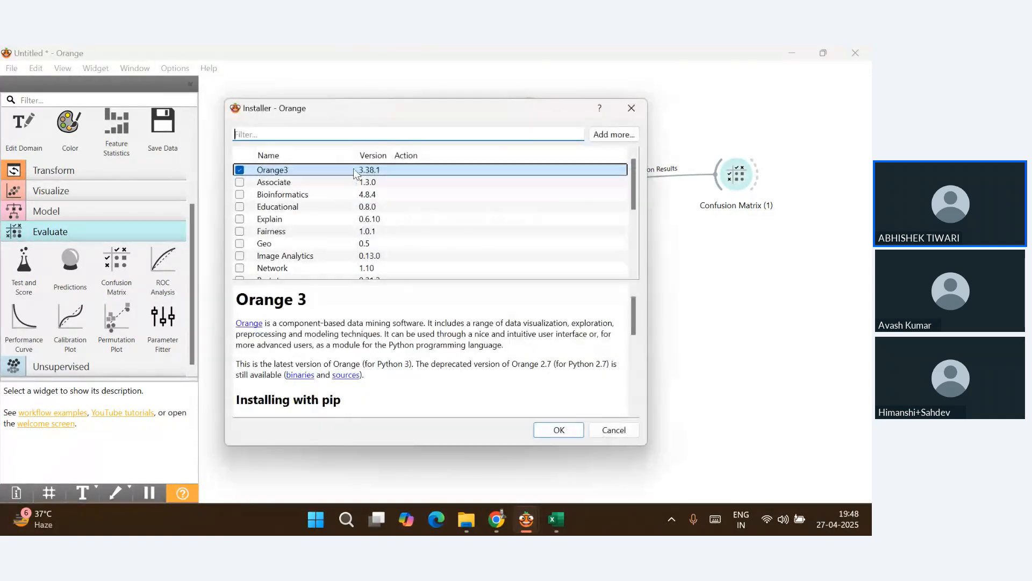
left_click(352, 134)
type("text")
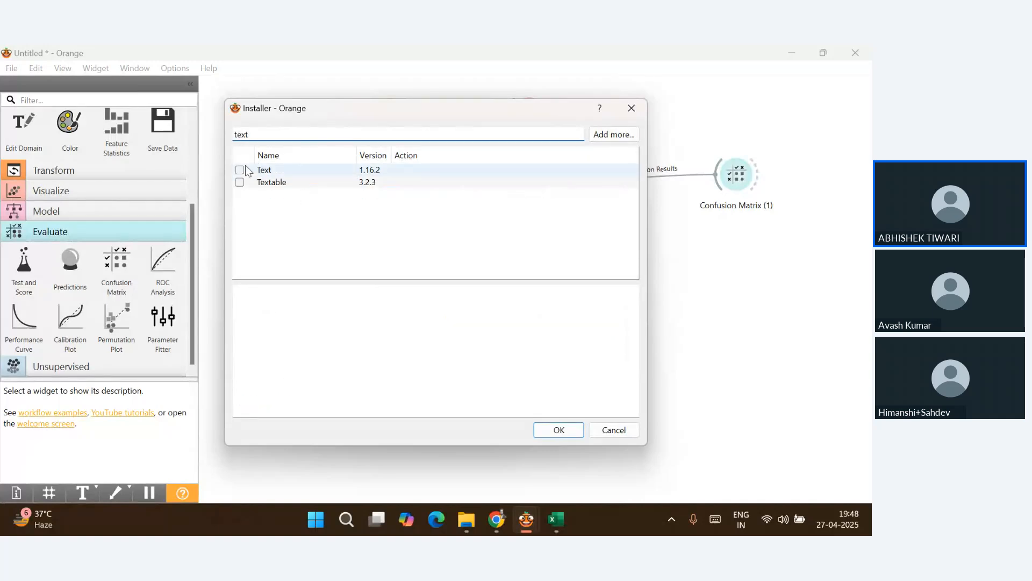
key("BackSpace")
key("BackSpace")
key("BackSpace")
key("BackSpace")
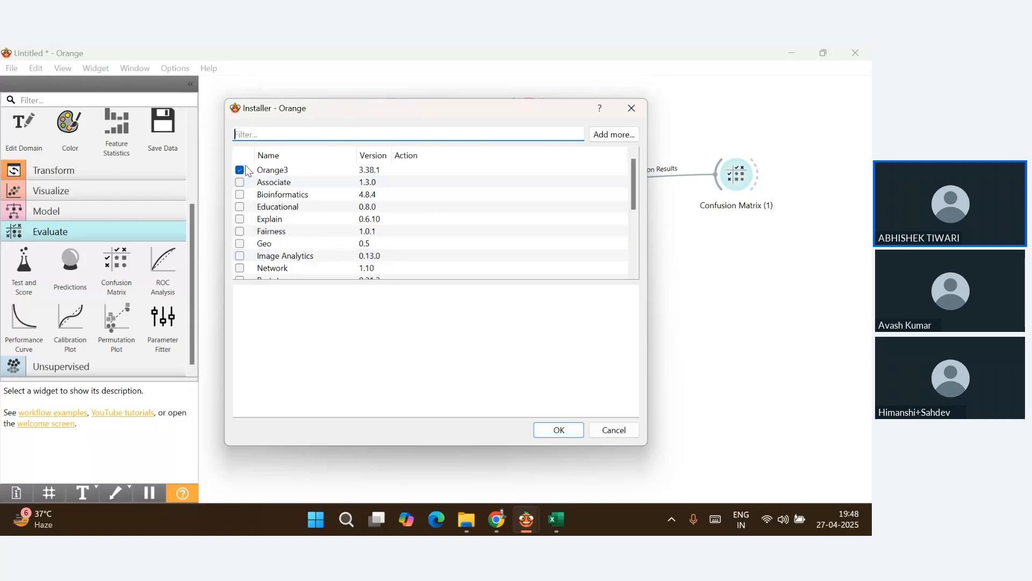
Search the add-ons for "nlp", clear the filter, look through the rest of the list and close the installer
type("nlp")
key("BackSpace")
key("BackSpace")
key("BackSpace")
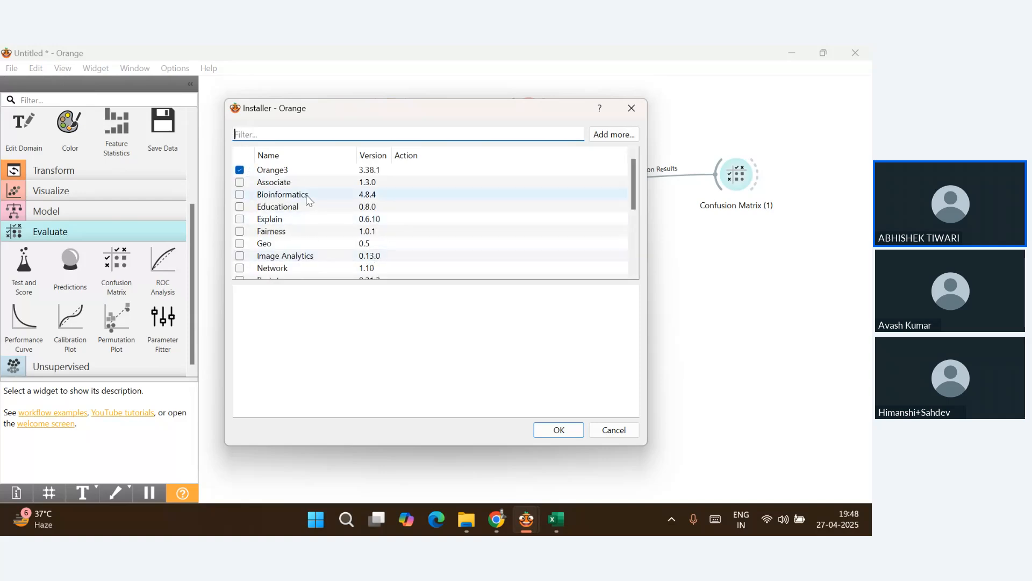
scroll(309, 200, "down", 4)
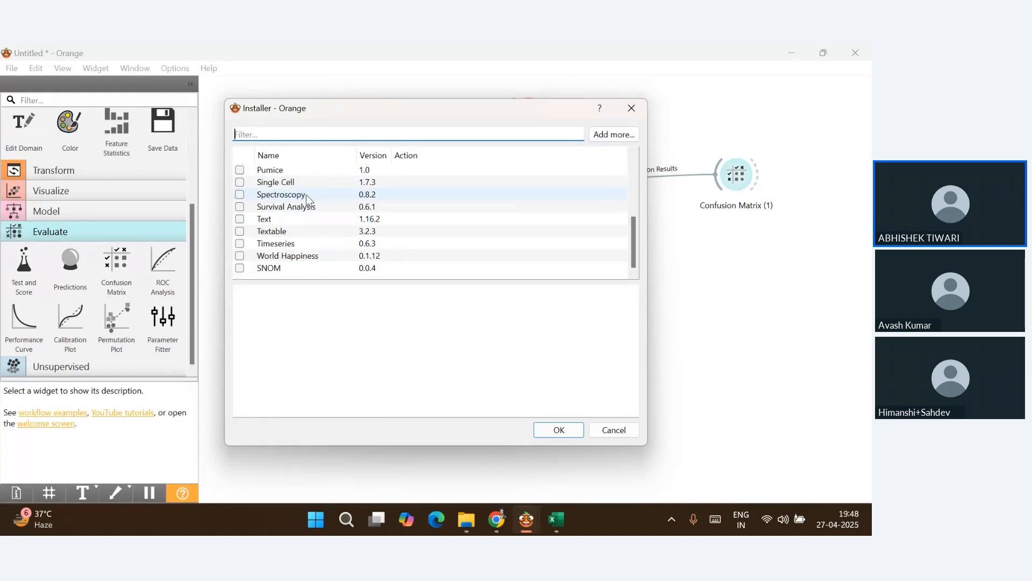
left_click(632, 109)
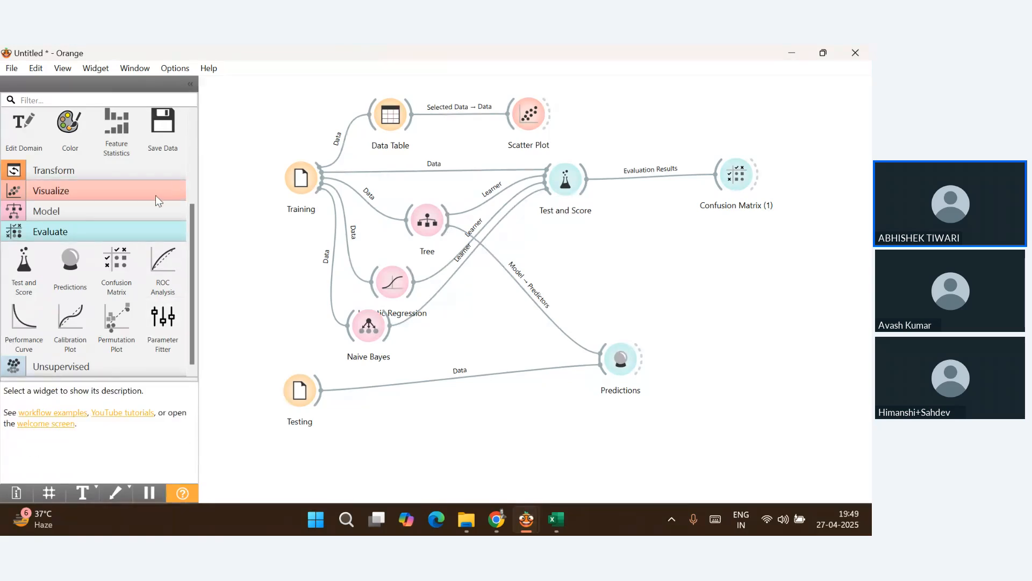
Expand the Visualize widget category and examine the visualization widgets it offers, from Tree Viewer to Scoring Sheet Viewer
scroll(134, 223, "up", 5)
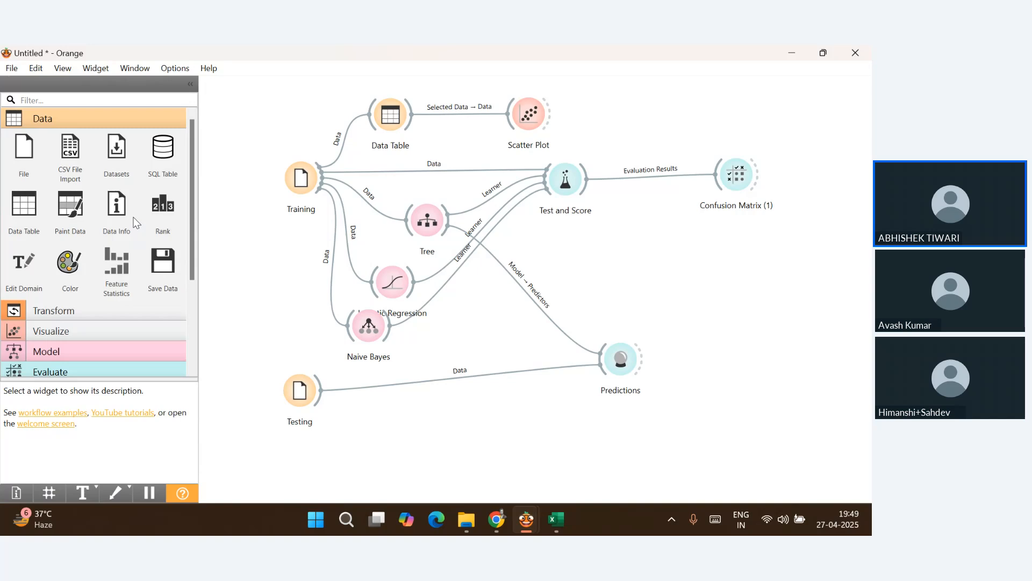
scroll(134, 223, "down", 3)
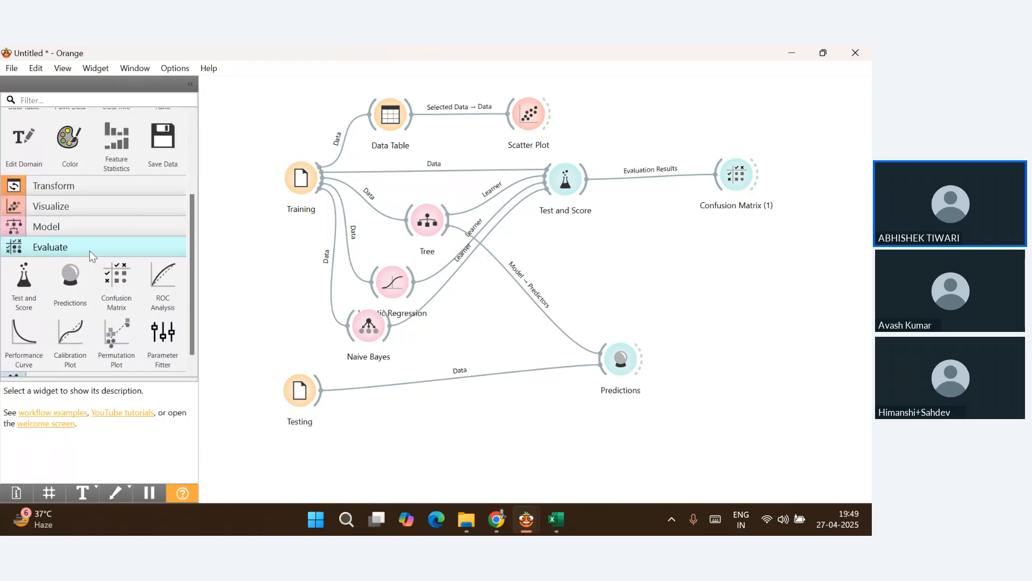
left_click(75, 205)
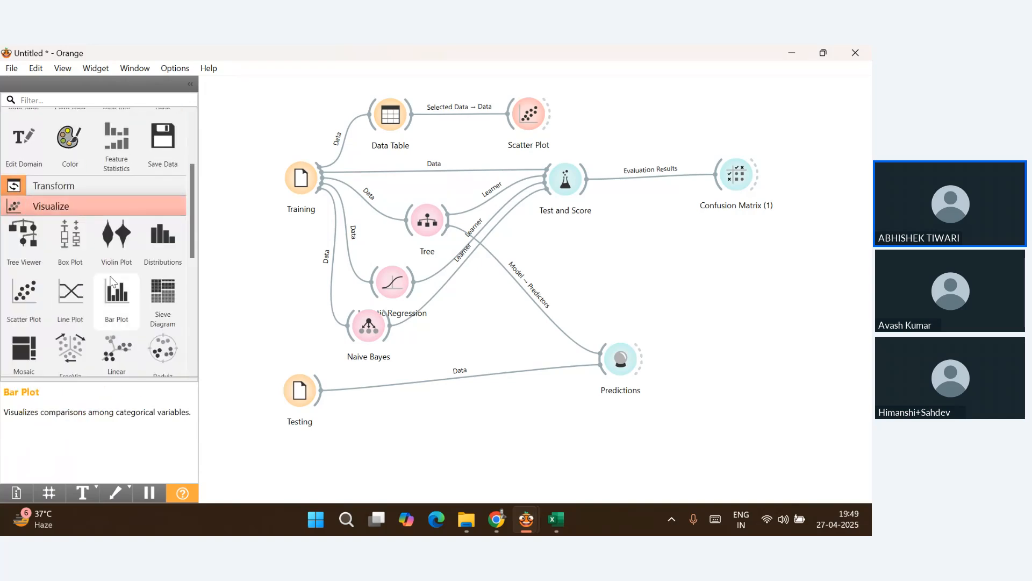
scroll(113, 281, "down", 3)
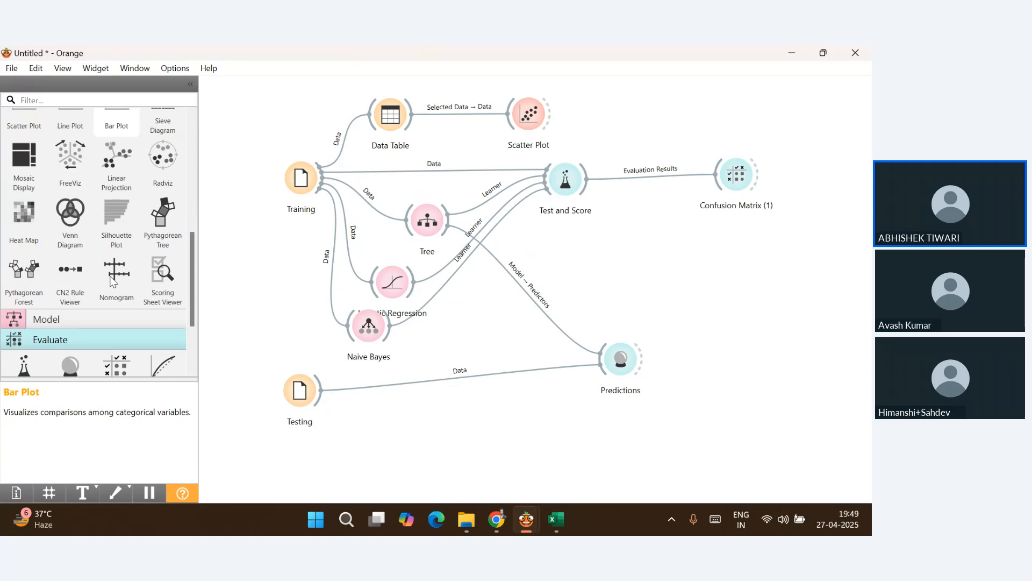
scroll(144, 224, "down", 2)
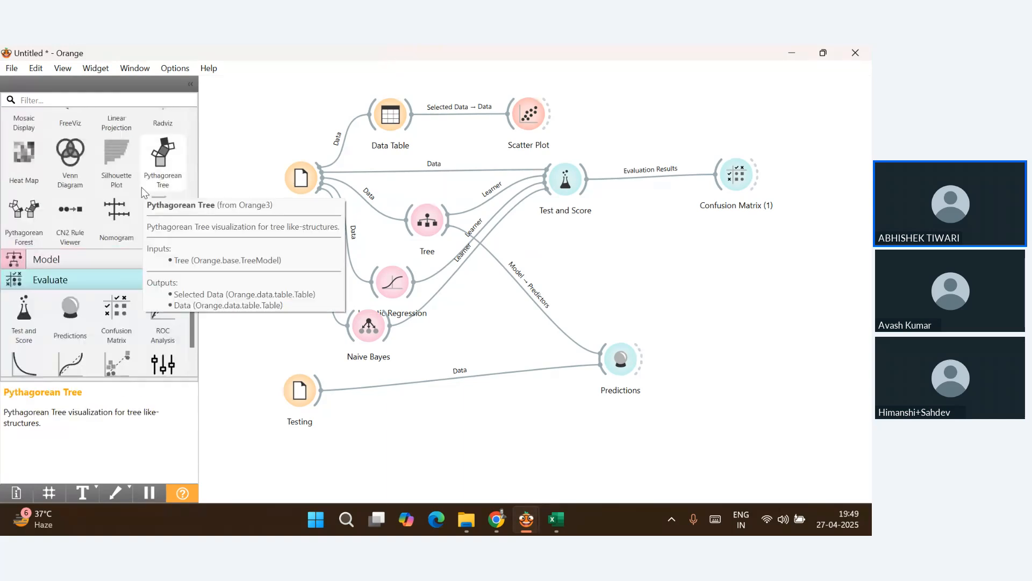
scroll(113, 215, "down", 1)
scroll(110, 207, "up", 5)
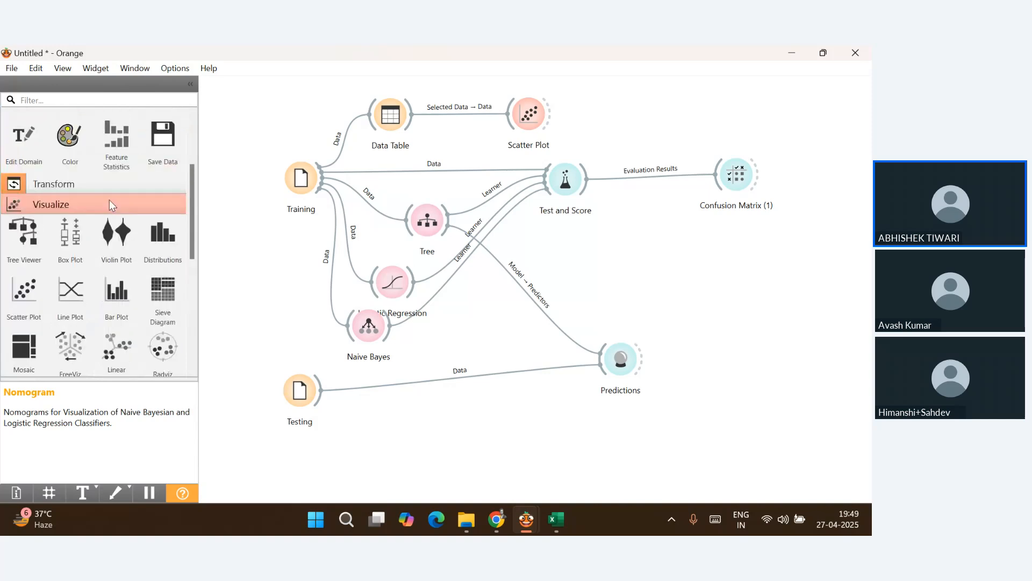
scroll(110, 204, "up", 2)
scroll(110, 204, "down", 3)
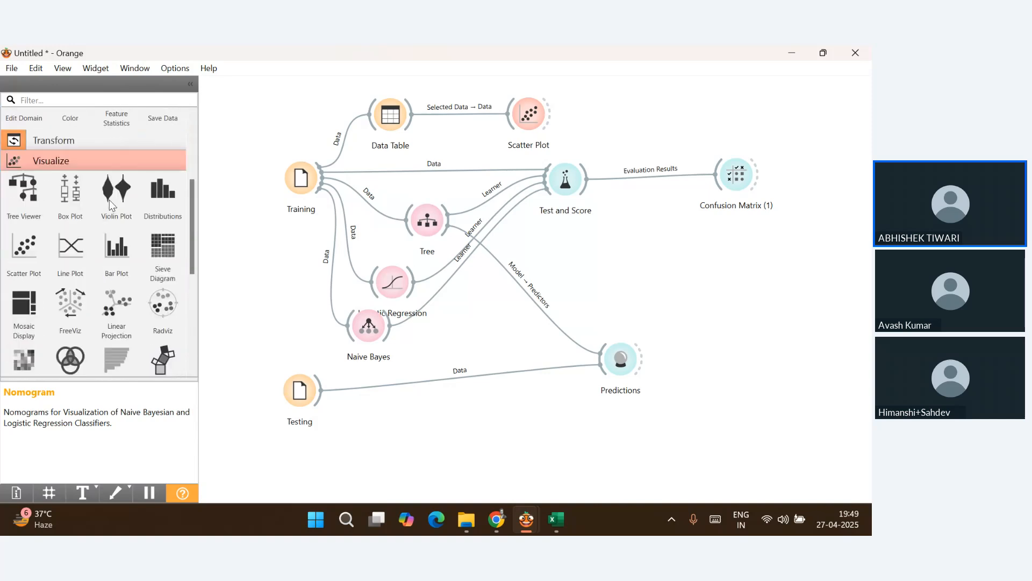
scroll(110, 204, "down", 5)
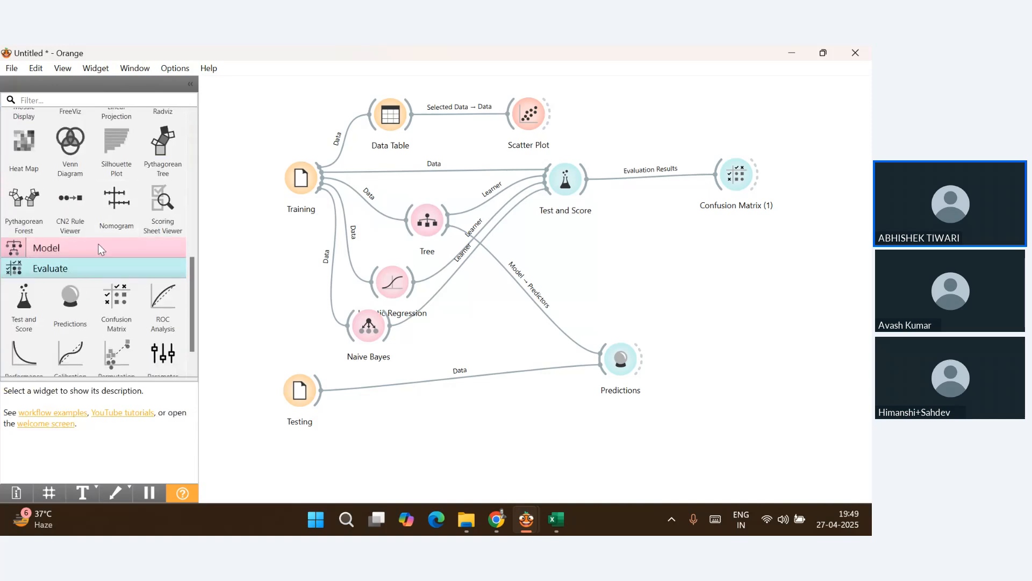
Add a Save Model widget from the Model category beside the Tree widget and connect the Tree's model to it
left_click(98, 246)
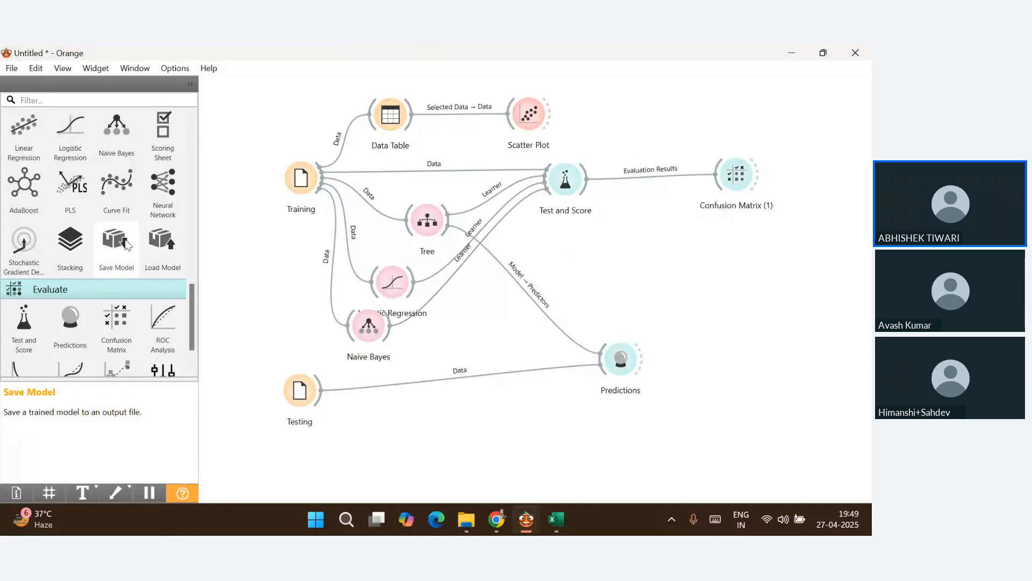
mouse_move(116, 239)
left_mouse_down()
mouse_move(458, 243)
mouse_move(566, 230)
mouse_move(612, 251)
left_mouse_up()
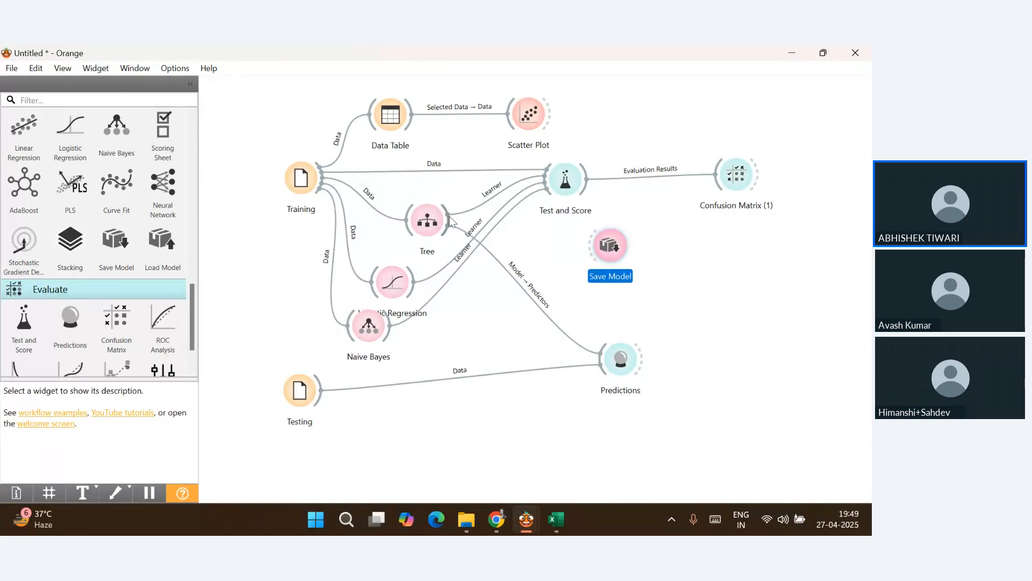
left_click_drag(449, 220, 585, 246)
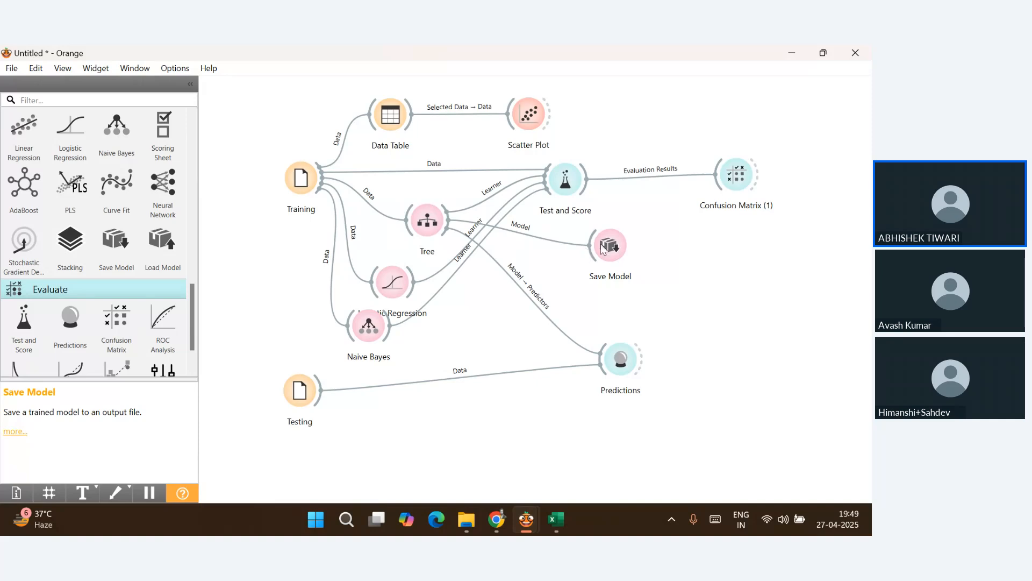
Examine the Save Model widget's file type for saving, close it without saving and delete the widget from the canvas
double_click(611, 251)
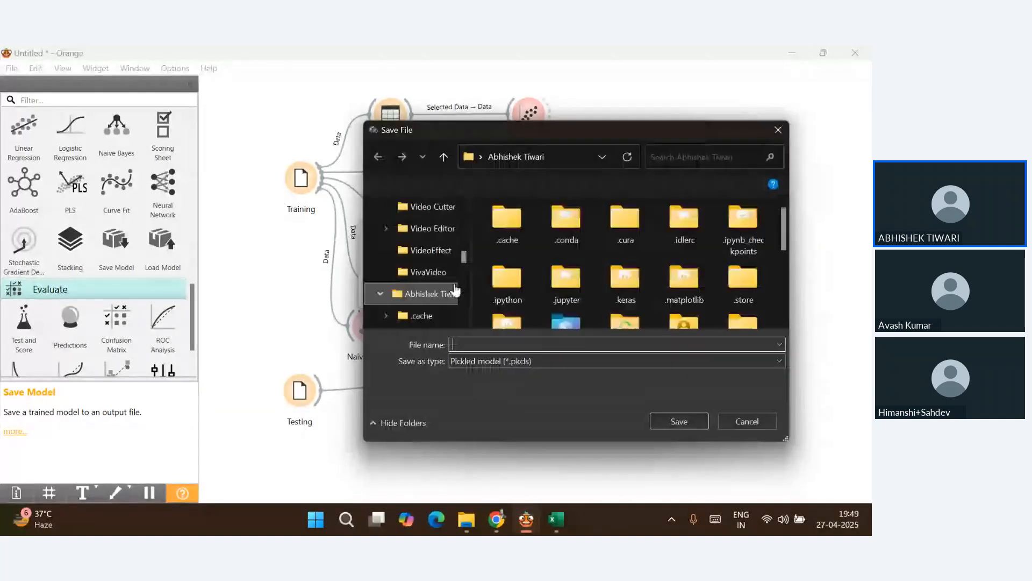
left_click(516, 361)
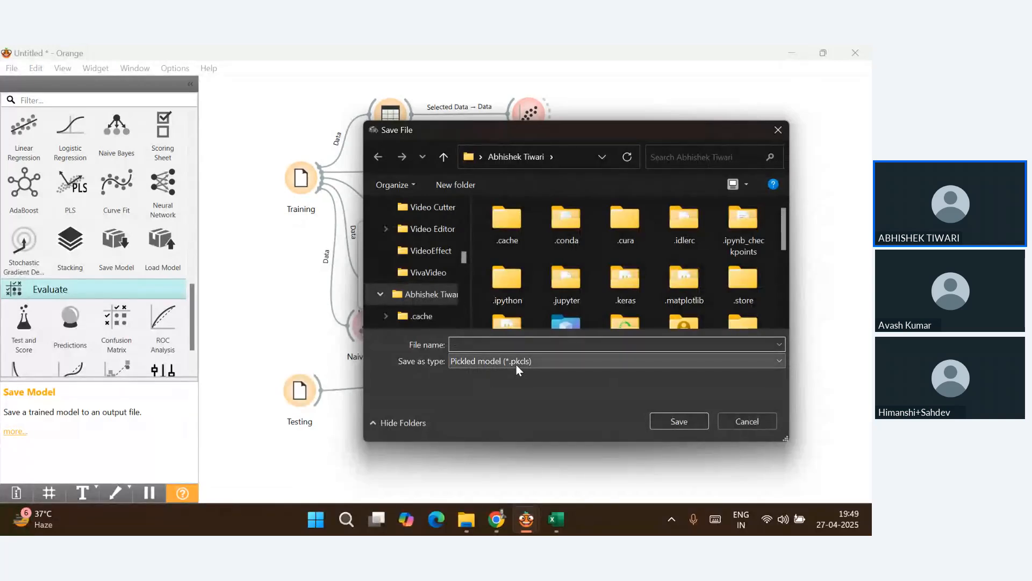
left_click(739, 426)
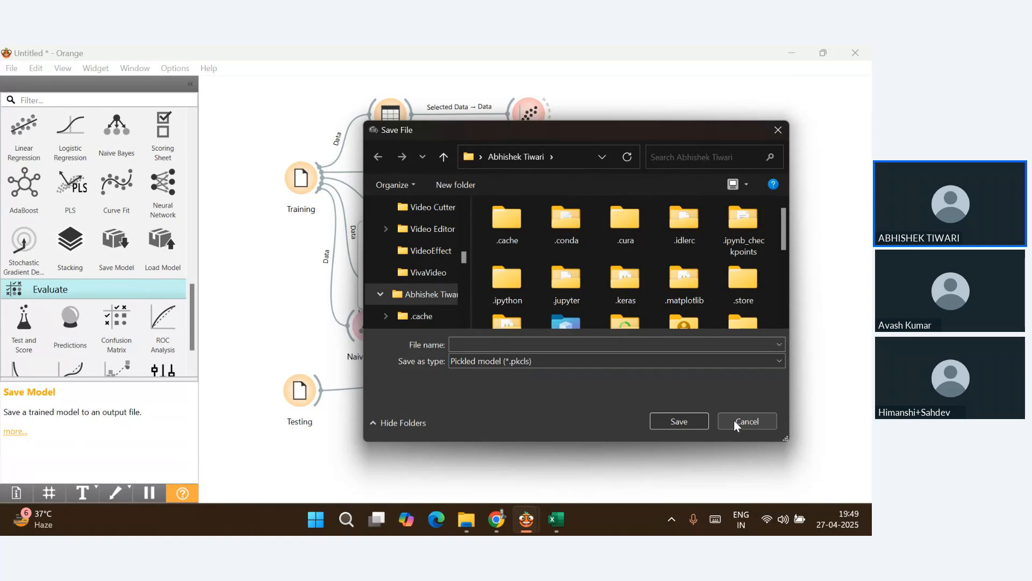
left_click(733, 421)
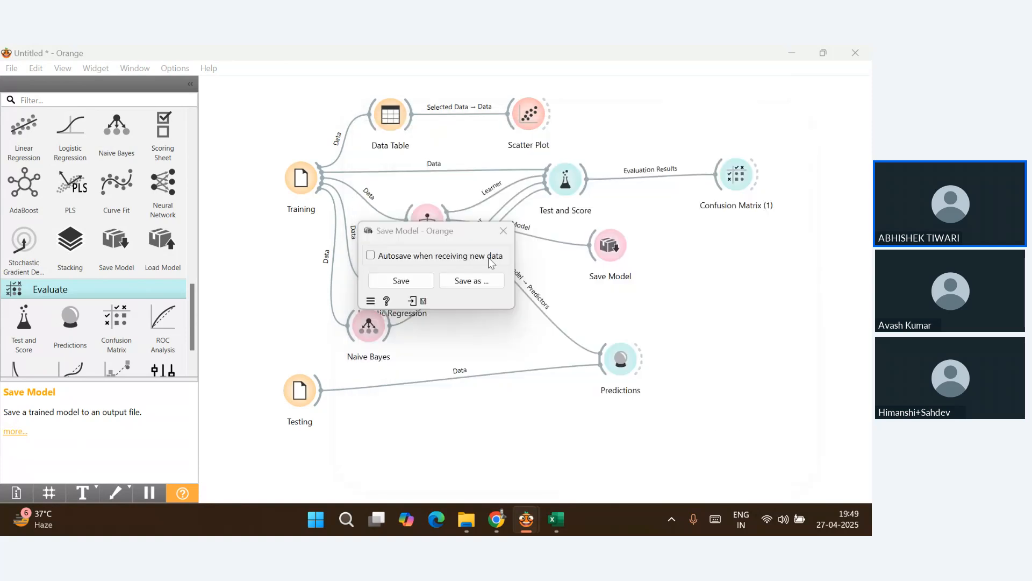
left_click(503, 234)
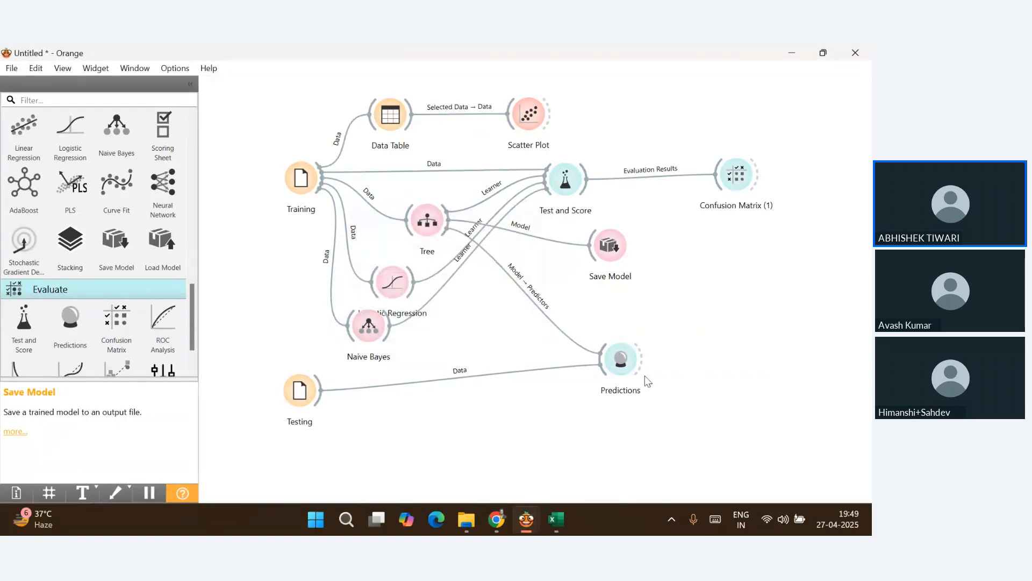
left_click(610, 254)
key("Delete")
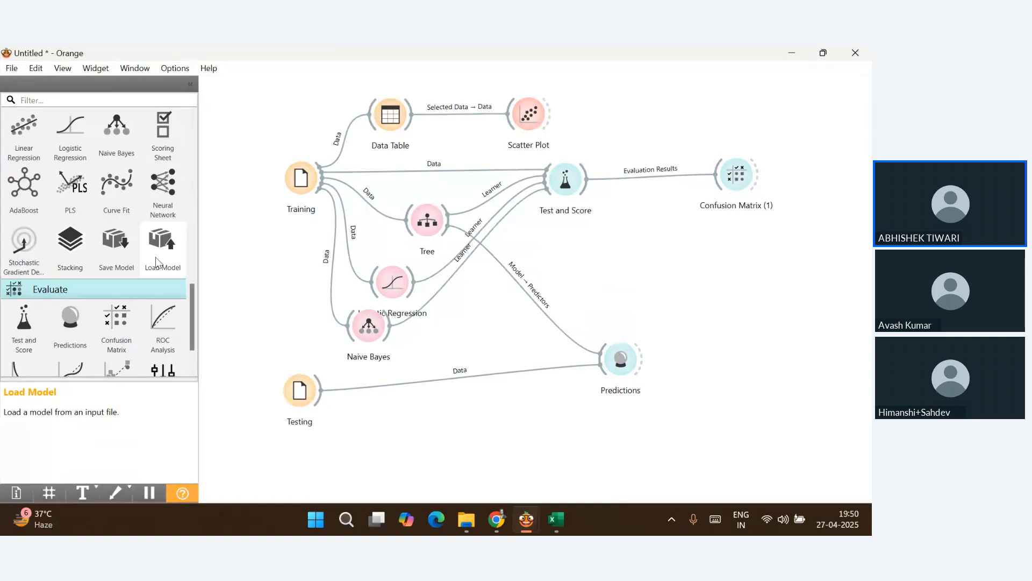
Filter the widget list for "pyt" and add a Python Script widget to the canvas below Test and Score
scroll(156, 262, "down", 1)
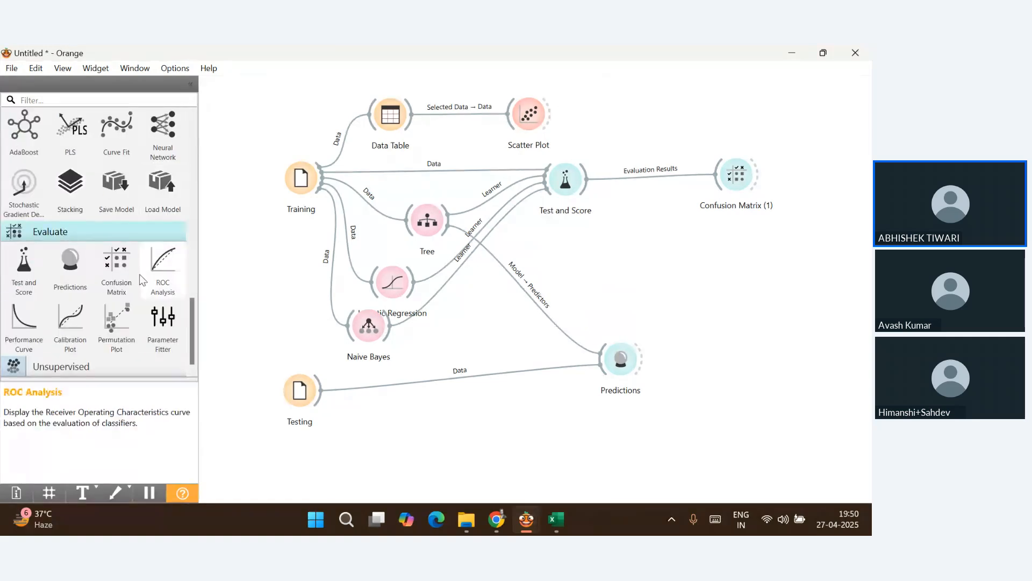
scroll(146, 271, "up", 3)
scroll(140, 277, "up", 3)
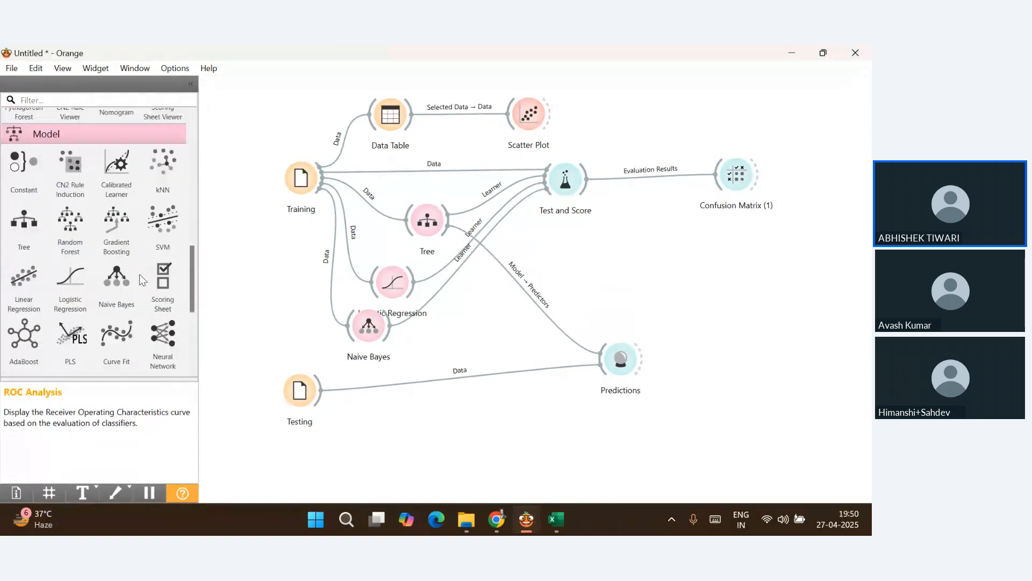
scroll(140, 273, "up", 5)
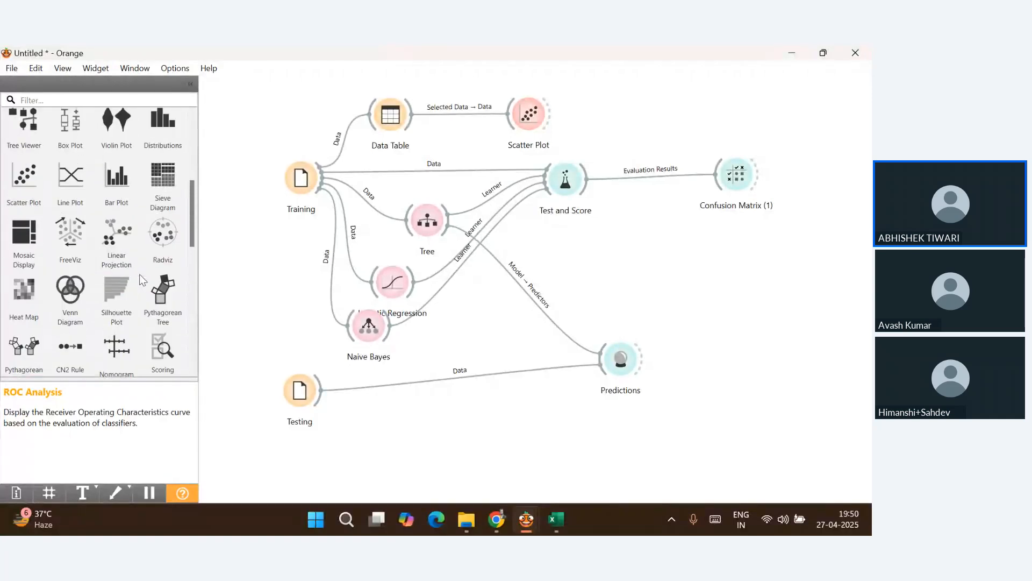
left_click(75, 100)
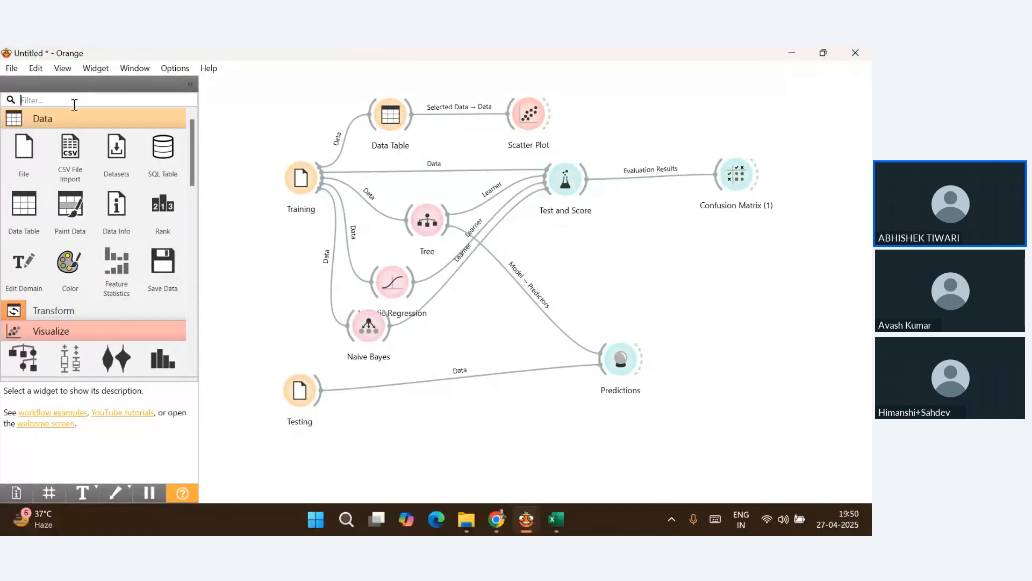
type("pyt")
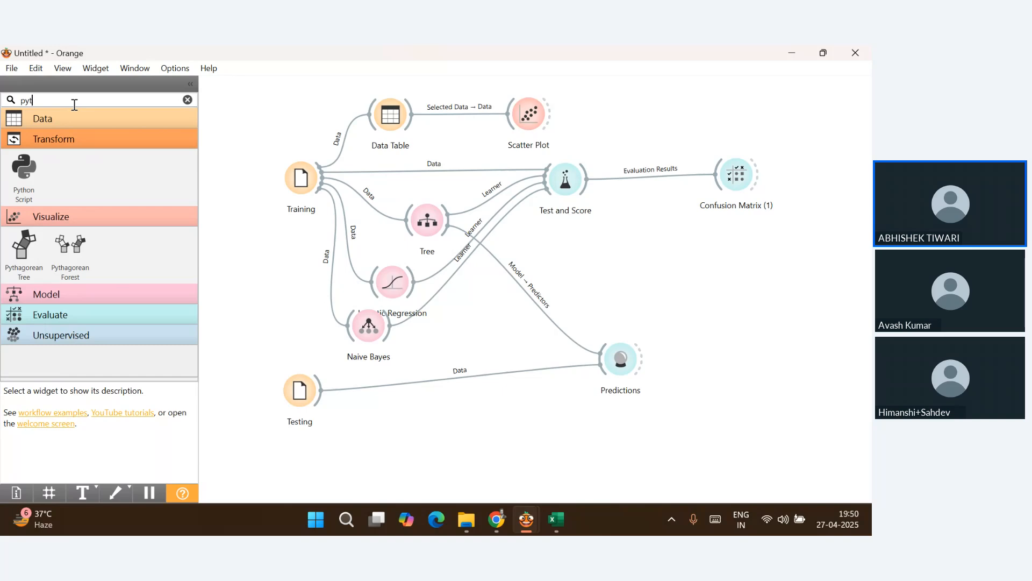
left_click_drag(24, 170, 595, 242)
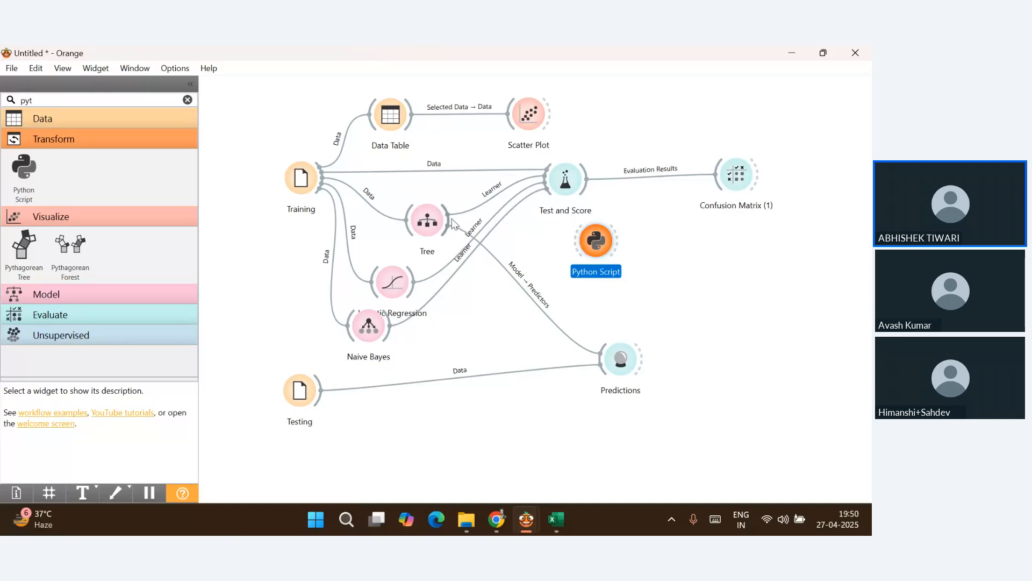
Connect Tree to Python Script, linking Learner to Learner and Model to both Classifier and Object
left_click_drag(450, 221, 575, 241)
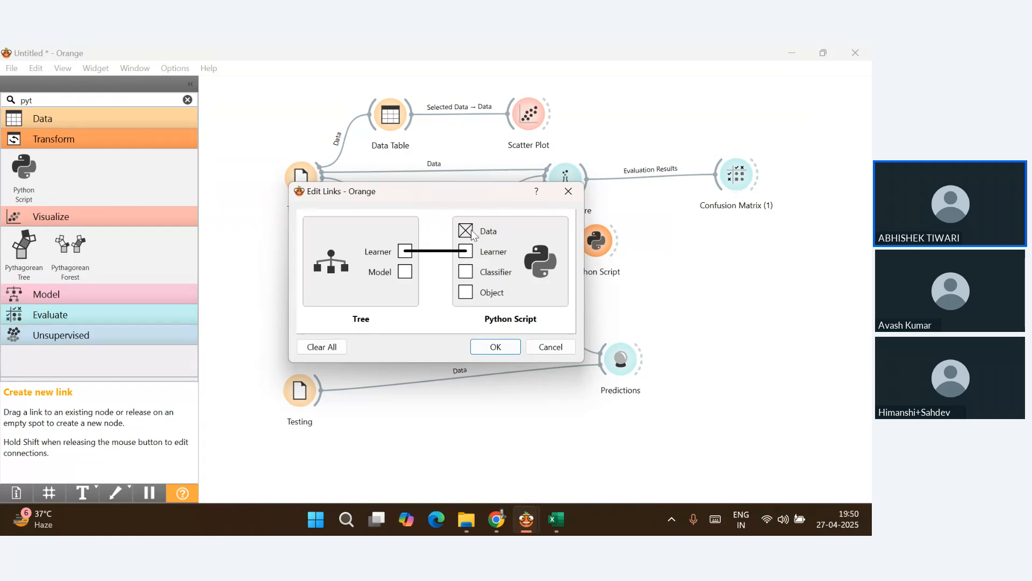
left_click_drag(466, 271, 466, 294)
left_click_drag(407, 271, 466, 272)
left_click_drag(405, 272, 467, 293)
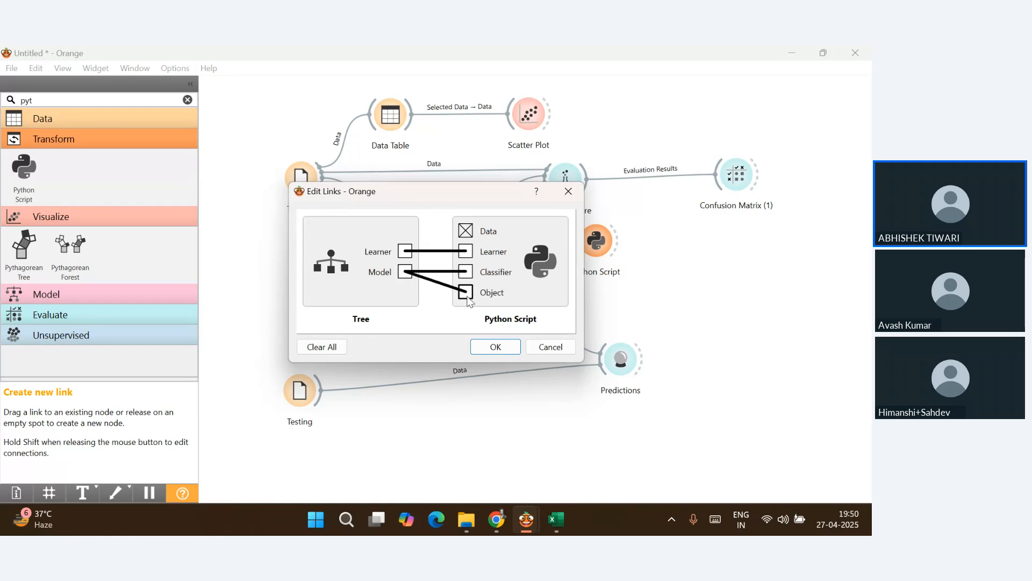
left_click(487, 347)
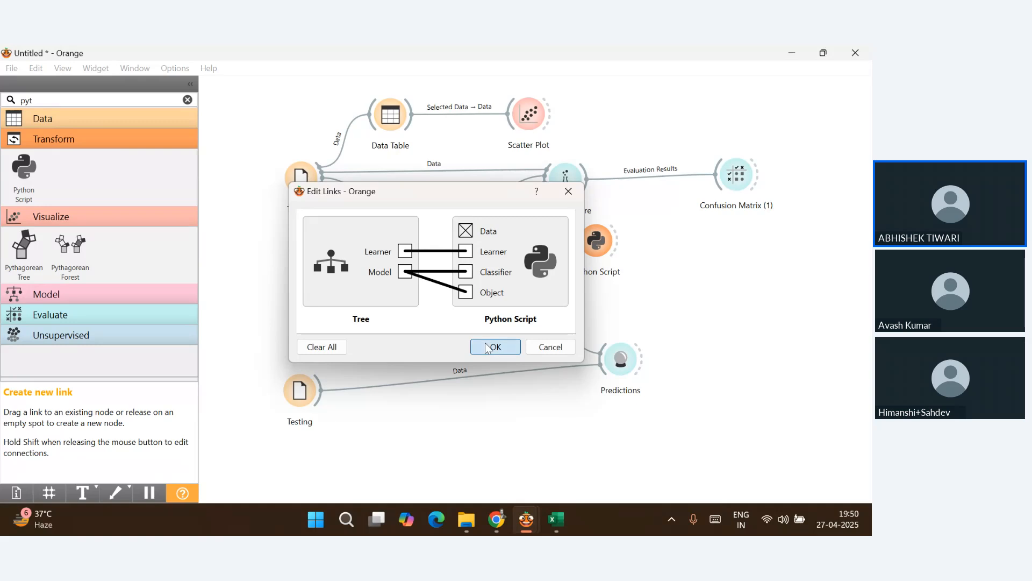
Open the Python Script widget, look through its sample code and console, and run the script
double_click(595, 241)
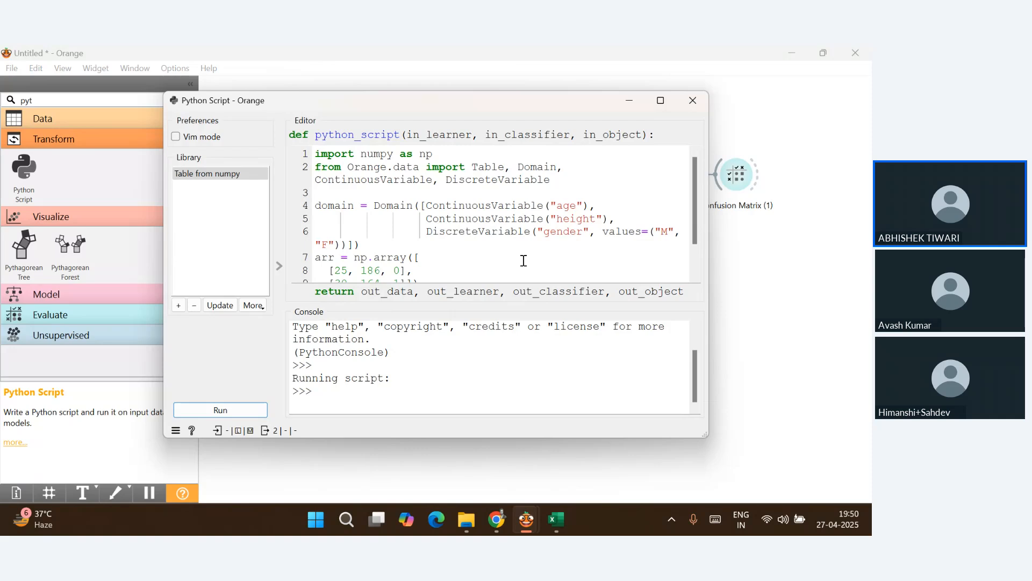
scroll(520, 206, "down", 1)
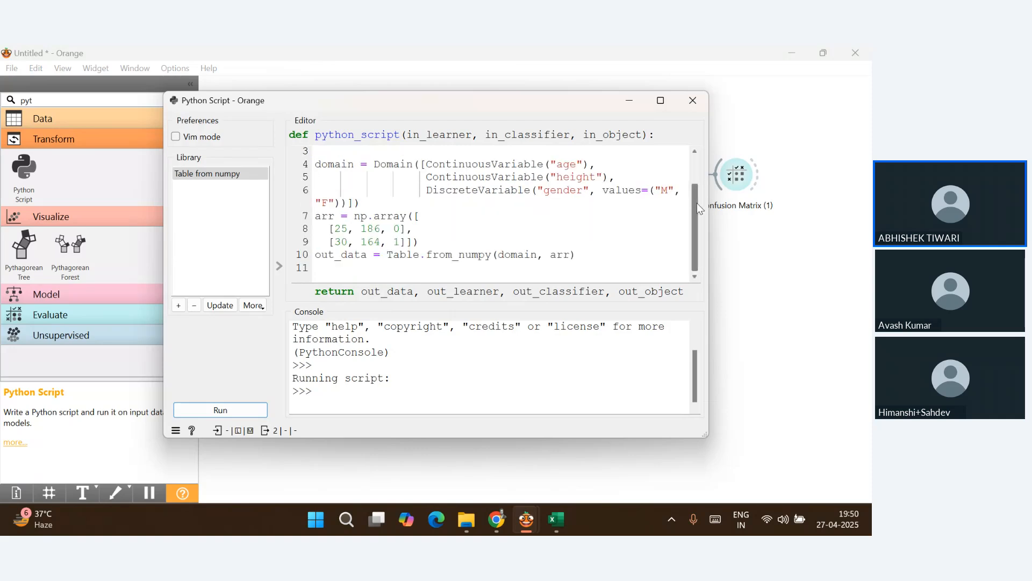
left_click_drag(697, 202, 689, 223)
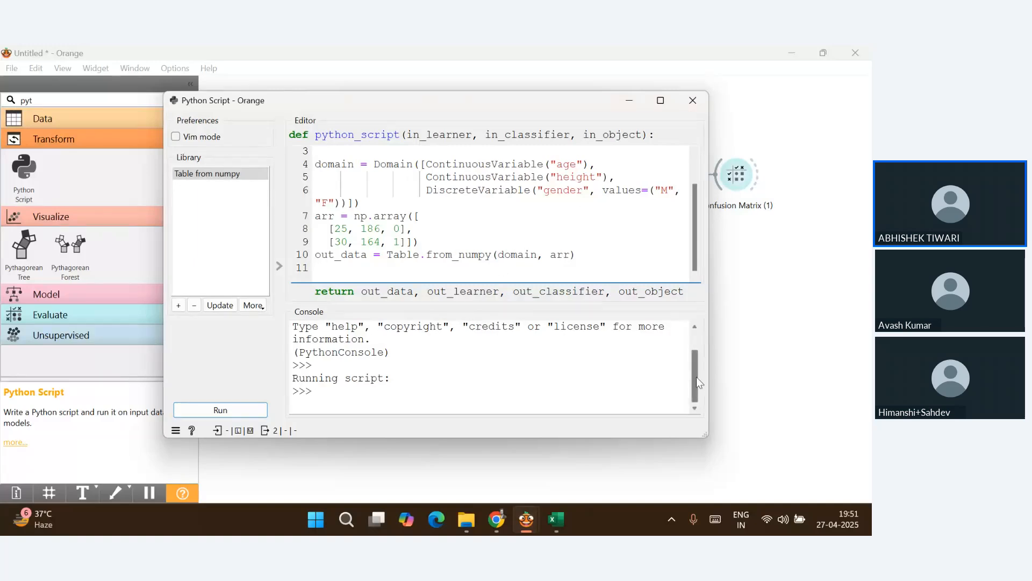
left_click_drag(696, 376, 687, 333)
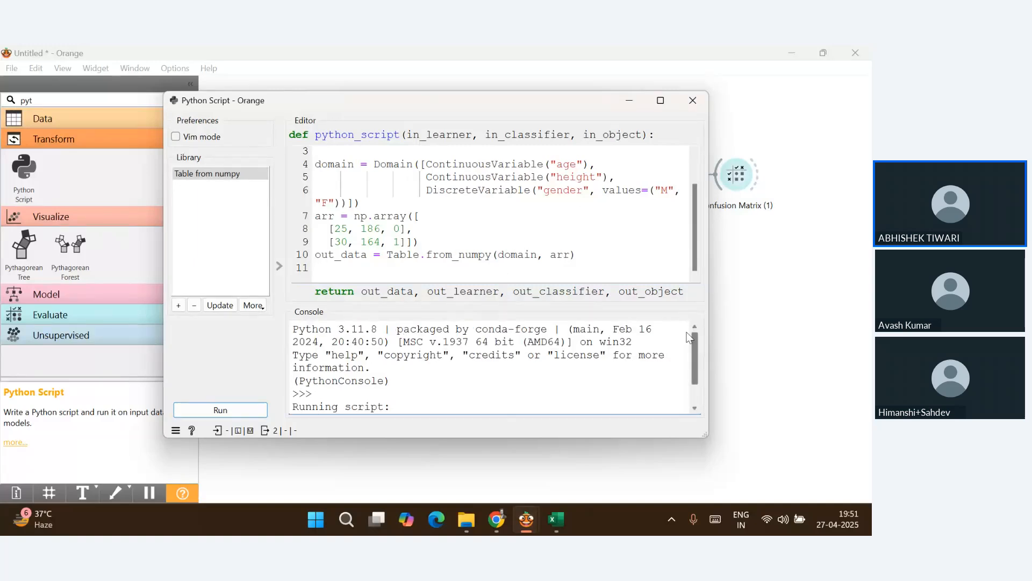
left_click(239, 414)
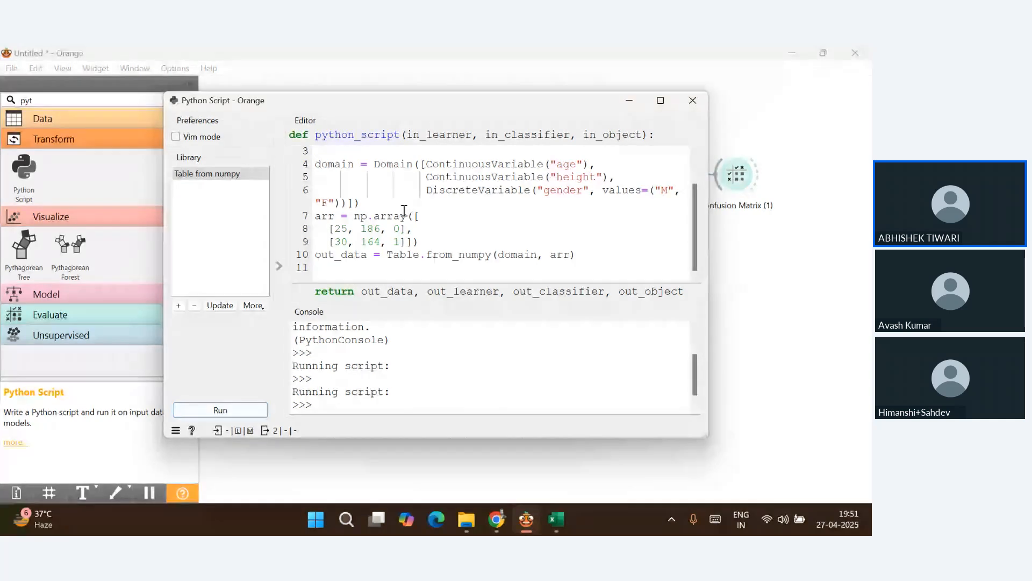
Examine the script's import line, highlighting the Orange package name, and close the Python Script window
scroll(404, 209, "up", 1)
left_click_drag(321, 167, 551, 168)
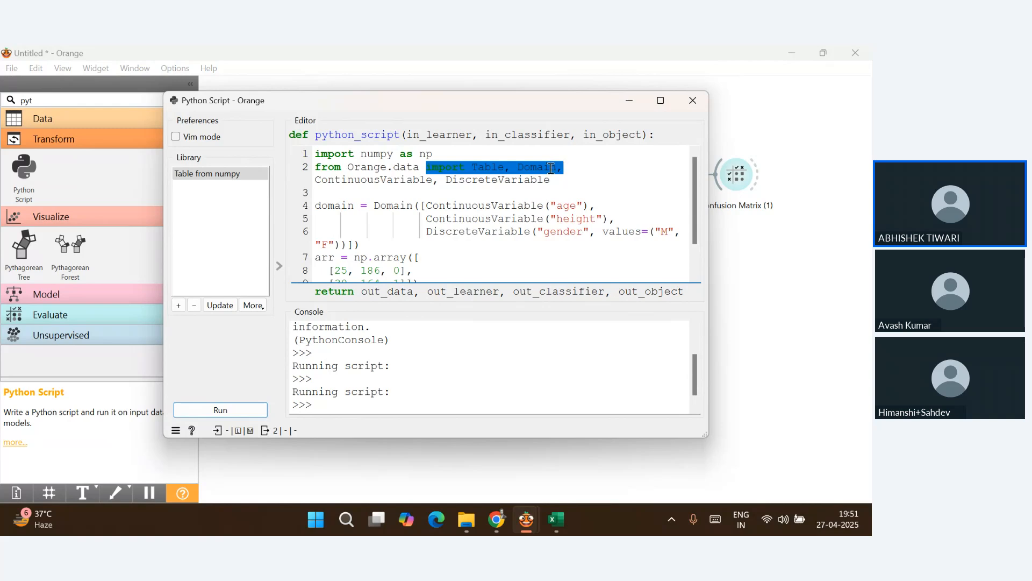
left_click(435, 207)
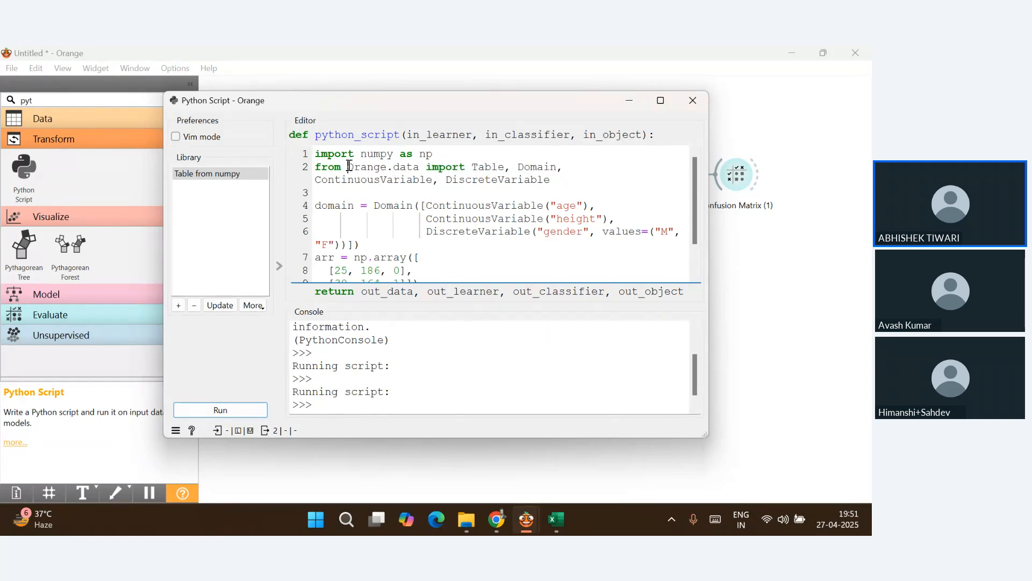
left_click_drag(349, 166, 387, 167)
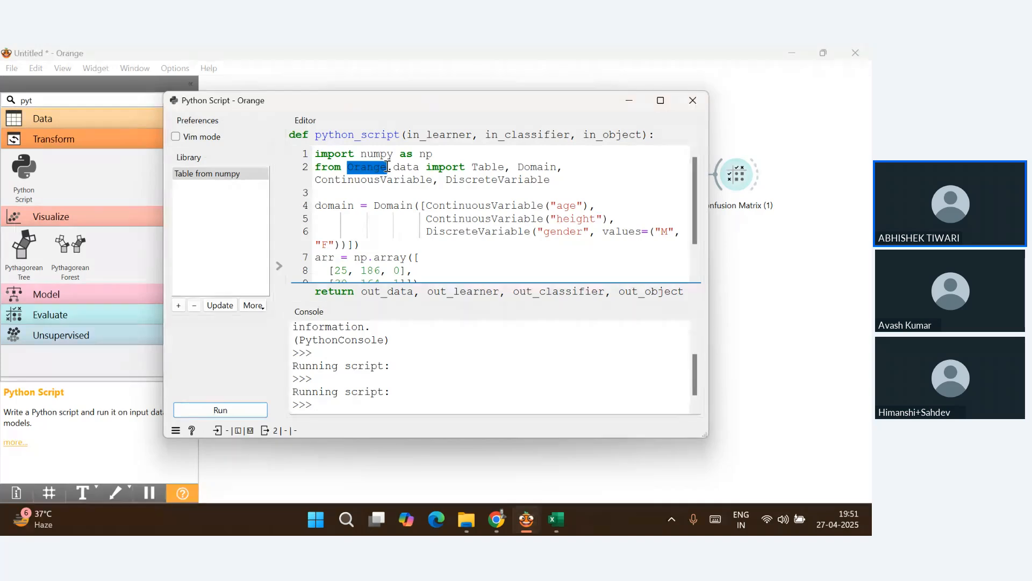
left_click(690, 103)
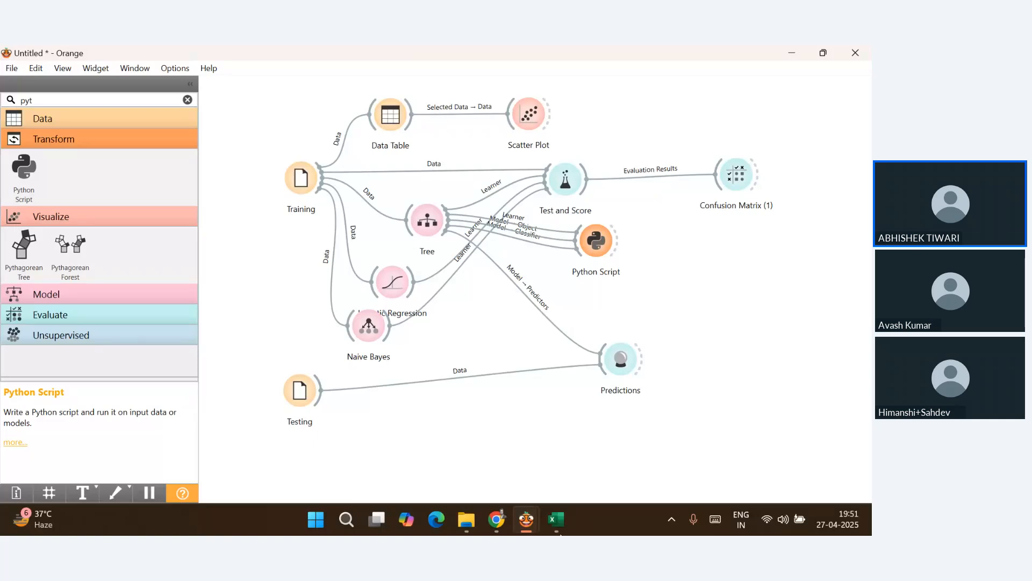
Switch to the webinar window in Chrome and start the poll asking whether attendees feel more confident to teach this topic
mouse_move(496, 529)
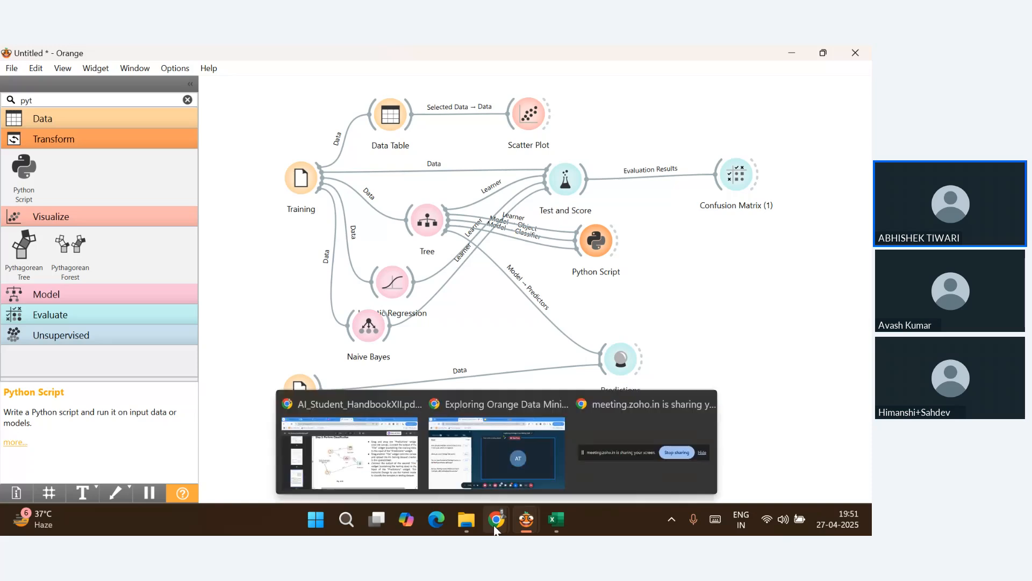
left_click(479, 451)
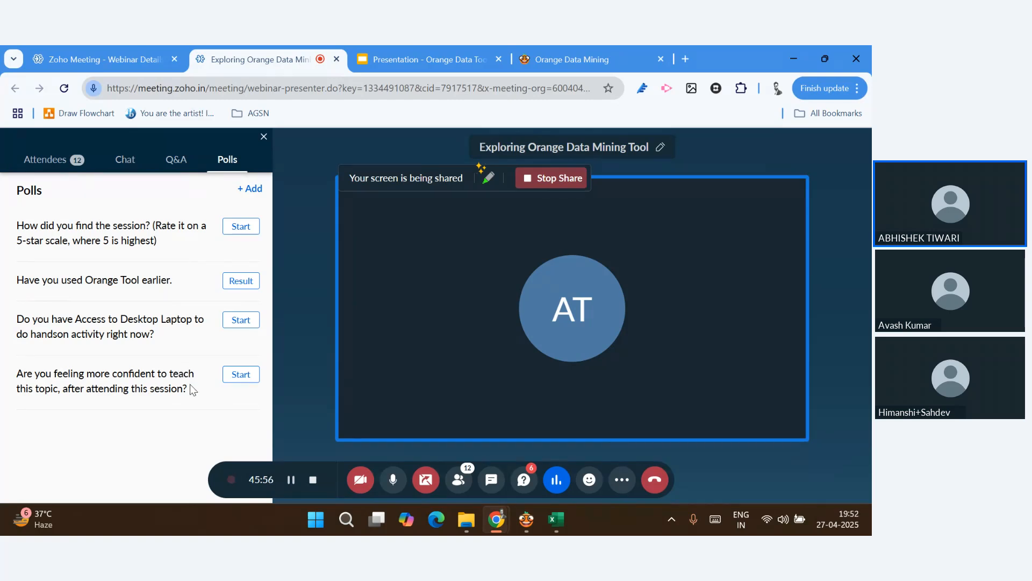
left_click(238, 378)
left_click(240, 378)
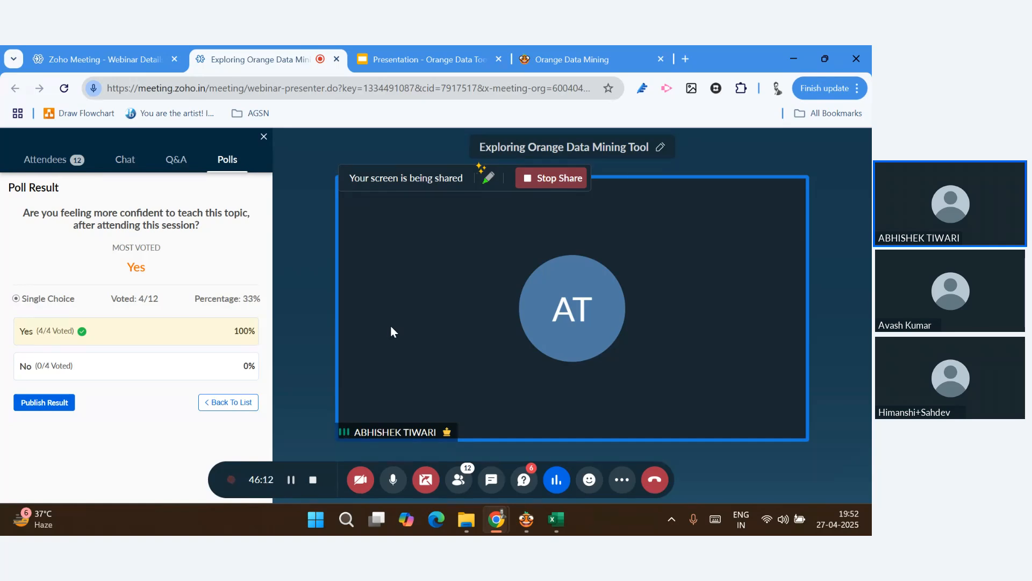
Turn on the presenter's camera and publish the poll result to the attendees
left_click(360, 479)
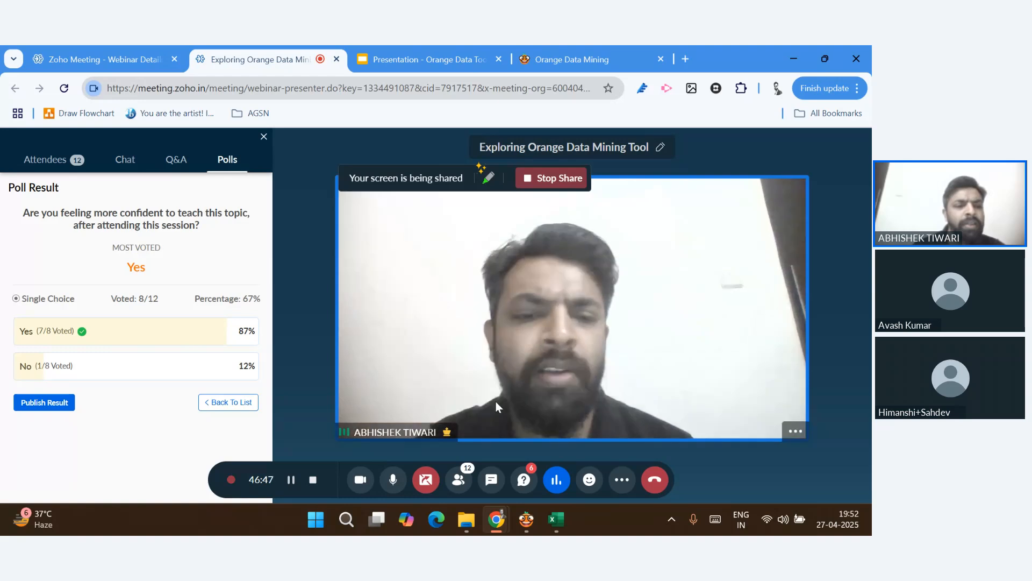
left_click(62, 413)
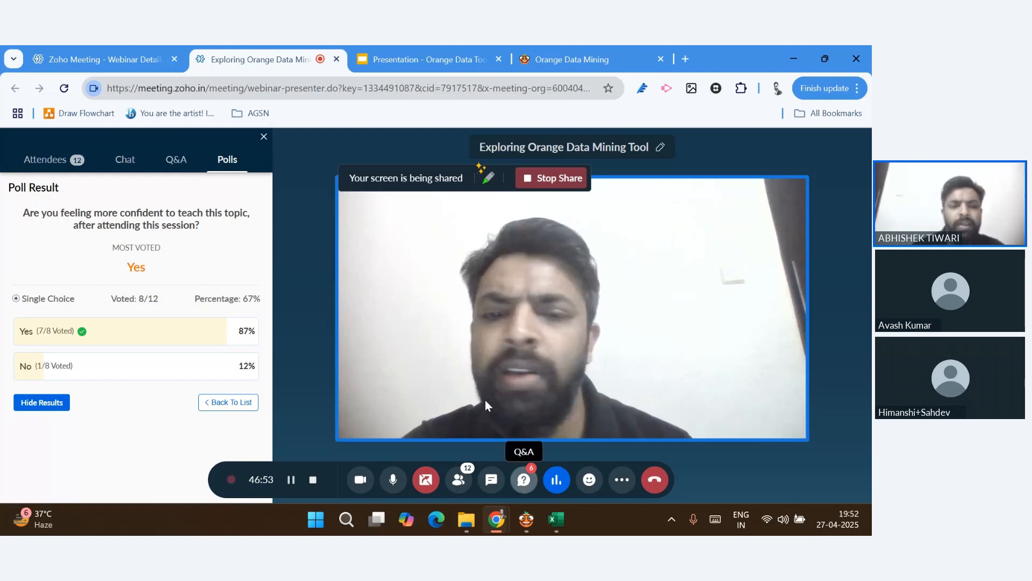
Open the webinar's Q&A and read through the attendees' questions to the most recent one
left_click(524, 479)
scroll(229, 360, "down", 3)
mouse_move(172, 373)
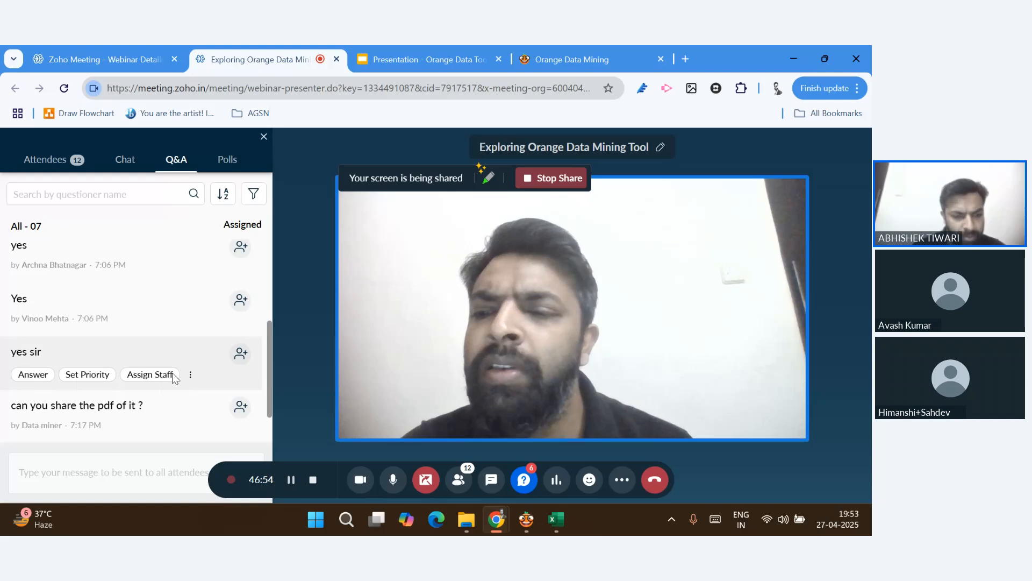
scroll(163, 382, "down", 1)
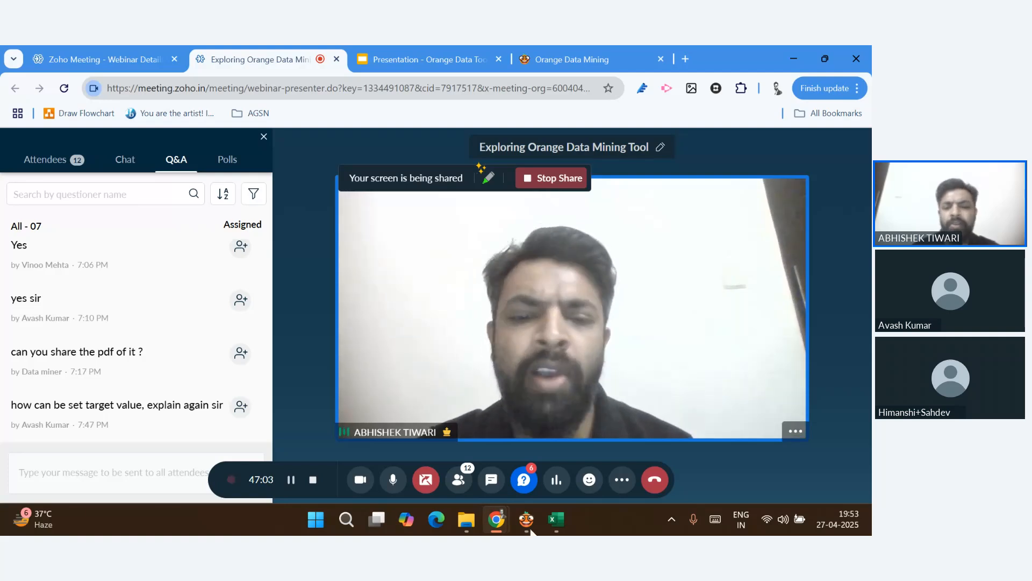
Switch back to Orange, start a new workflow and add a File widget to its canvas
mouse_move(532, 532)
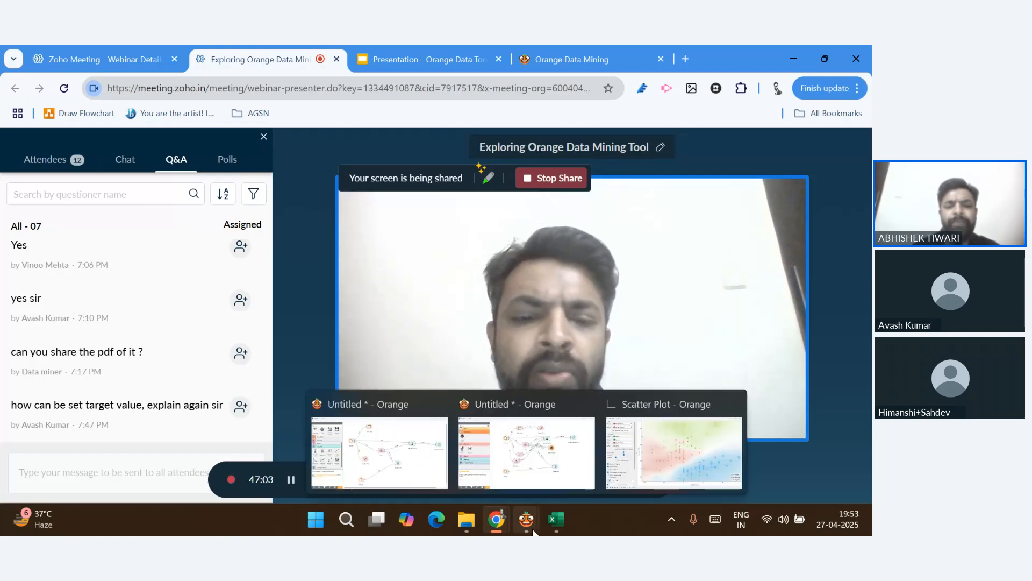
left_click(393, 447)
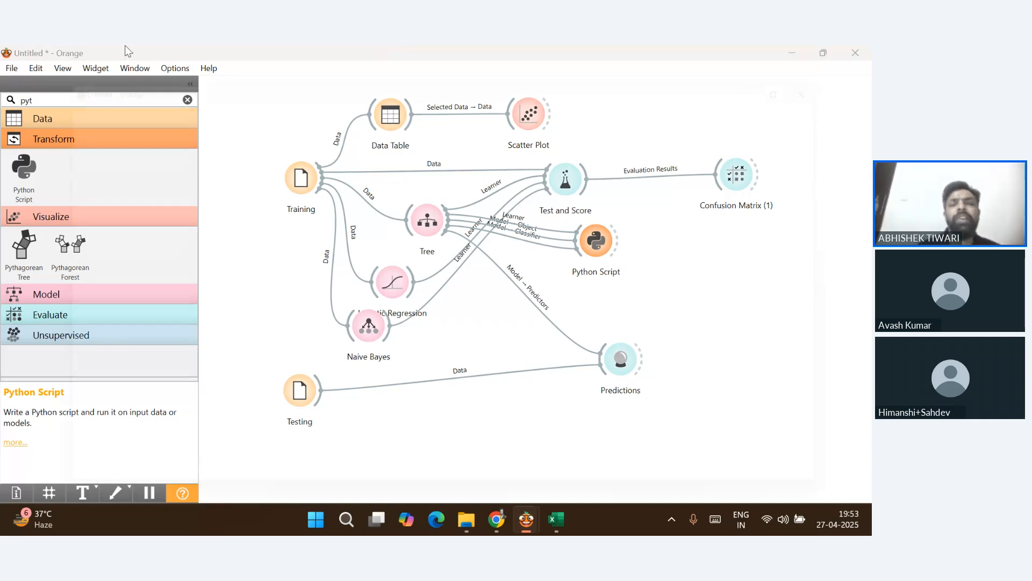
key("ctrl+n")
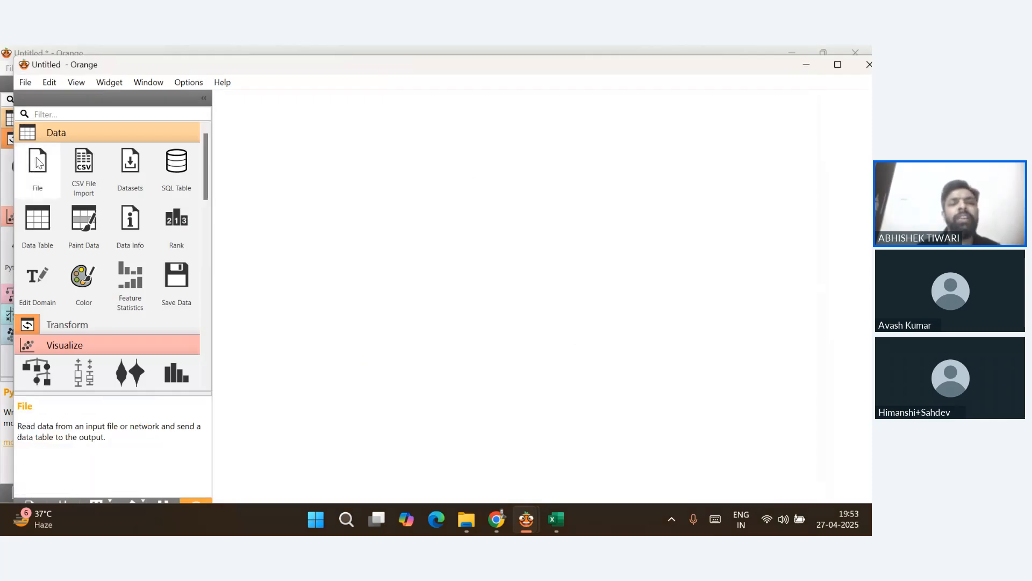
left_click_drag(38, 161, 293, 173)
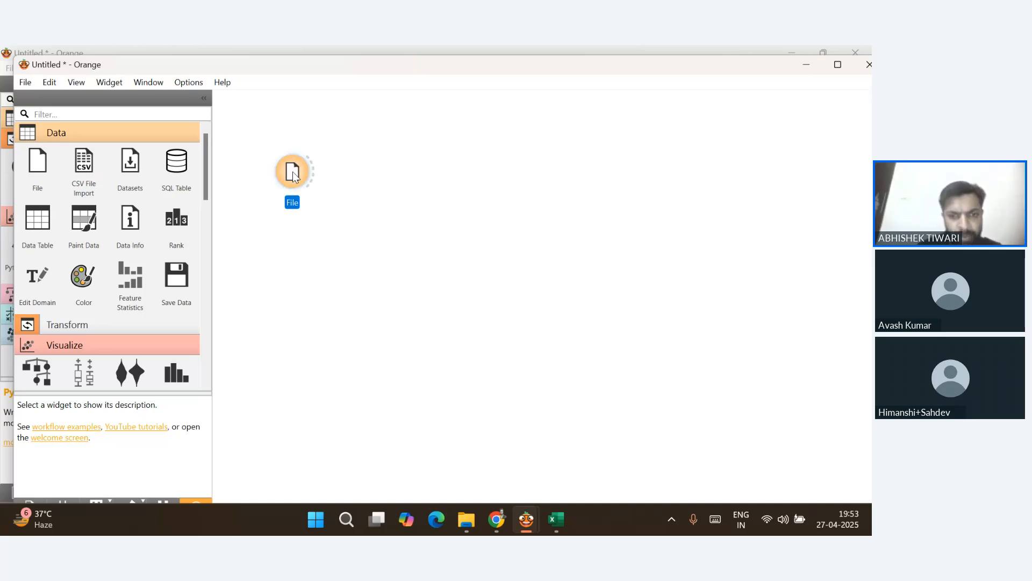
Open the File widget's settings, look at its file browser and dismiss the browser without choosing a file
double_click(292, 172)
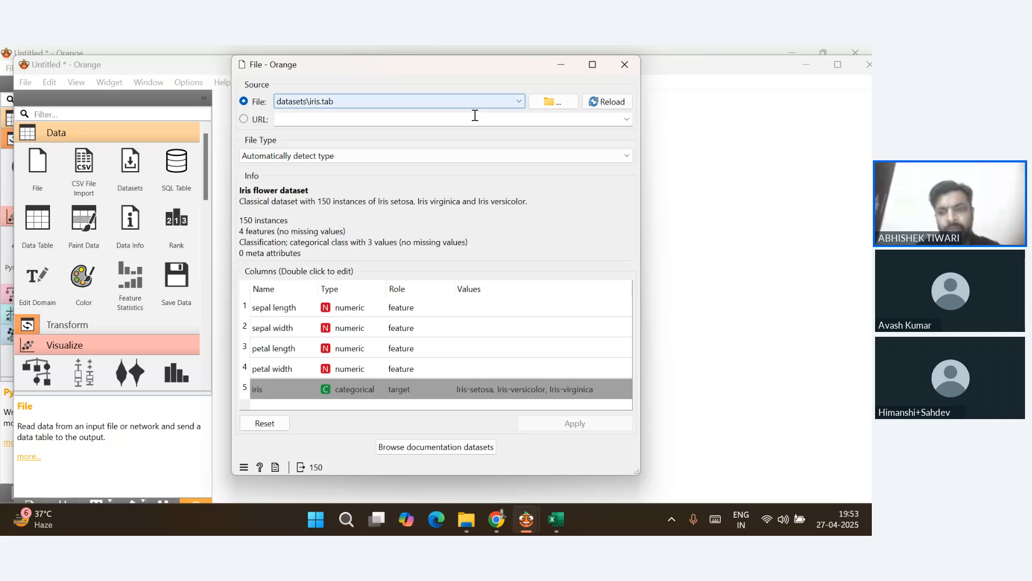
left_click(549, 105)
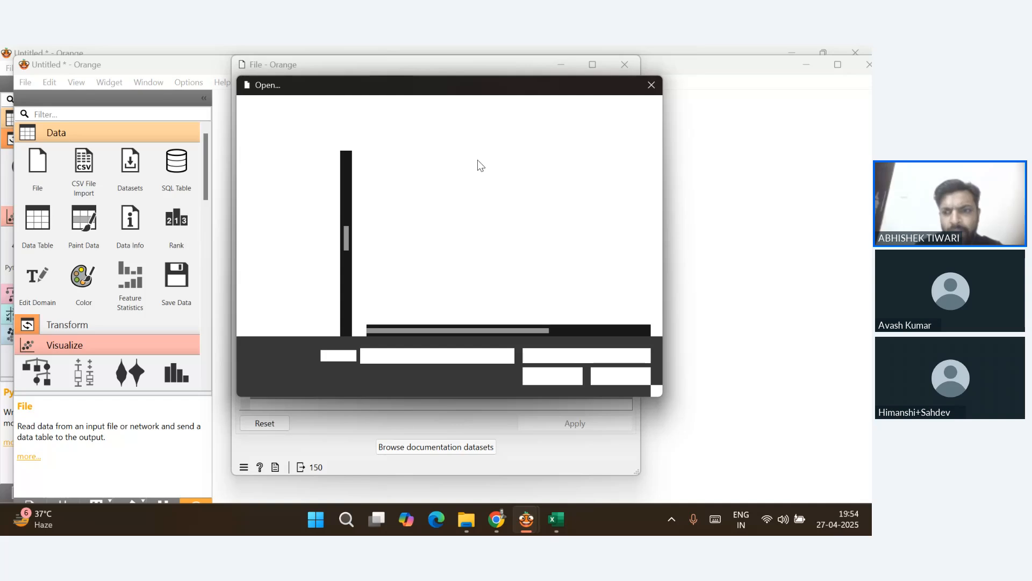
left_click(651, 85)
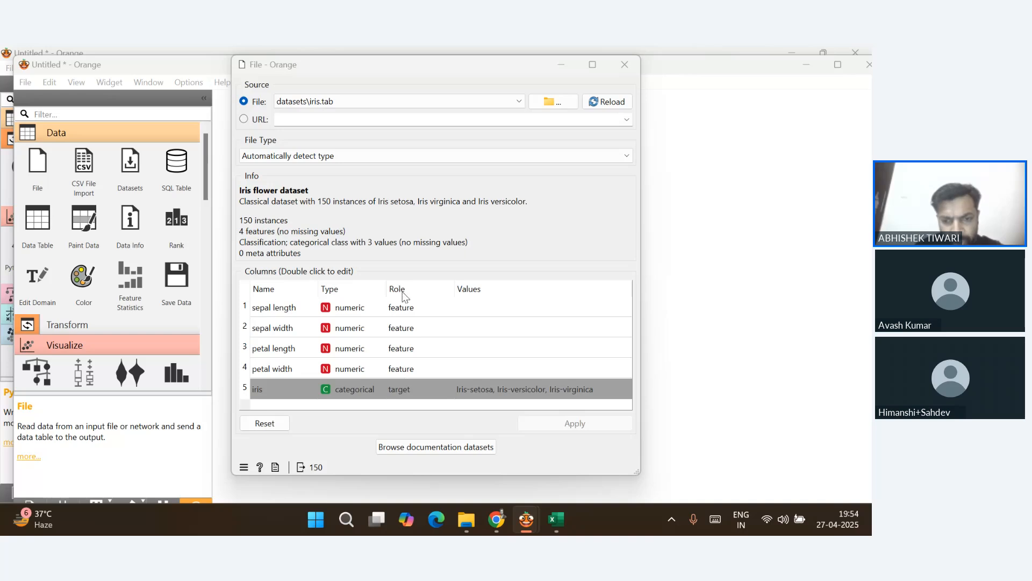
Set the role of the categorical iris column to feature in the File widget
left_click(404, 309)
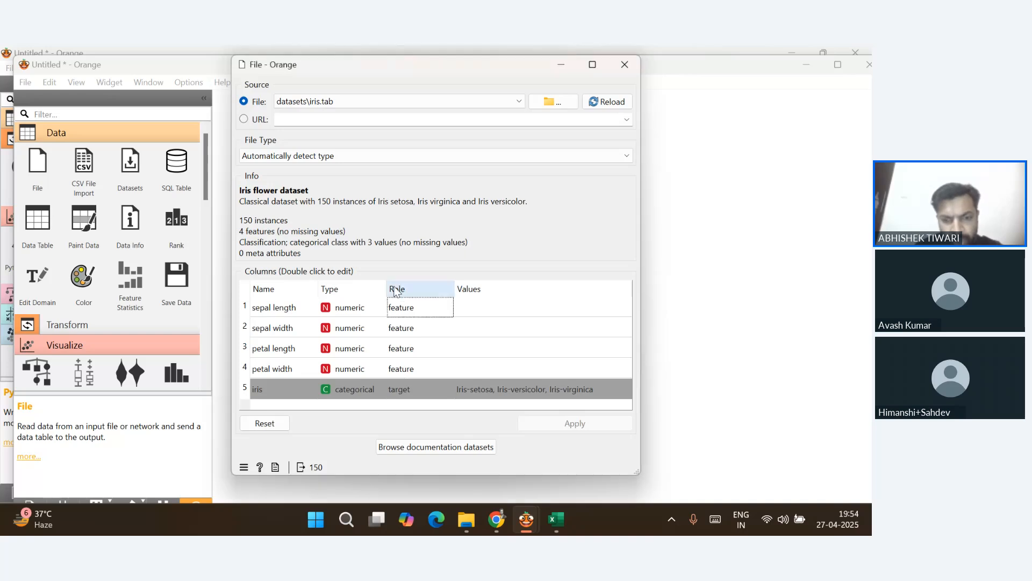
double_click(398, 390)
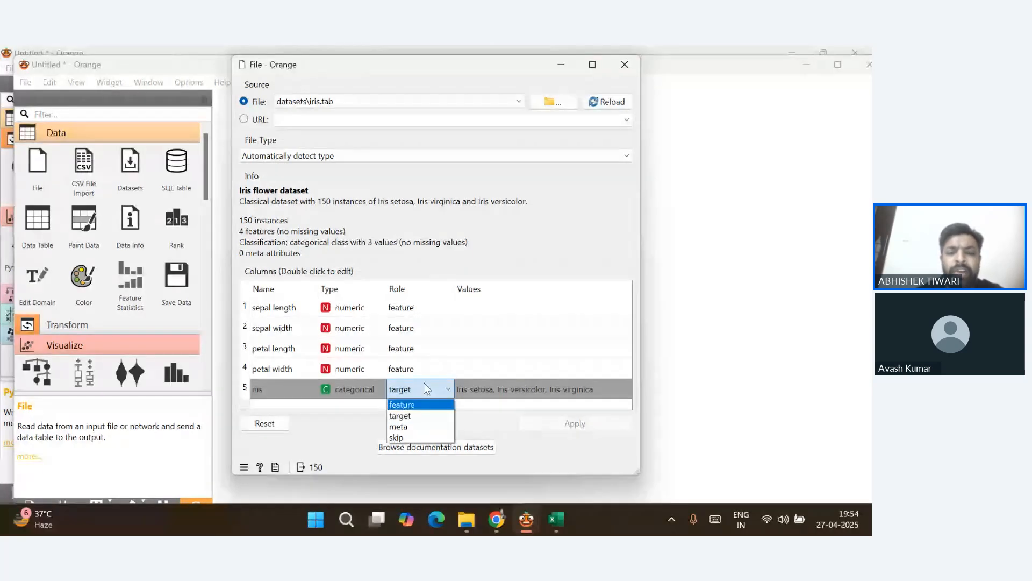
left_click(423, 403)
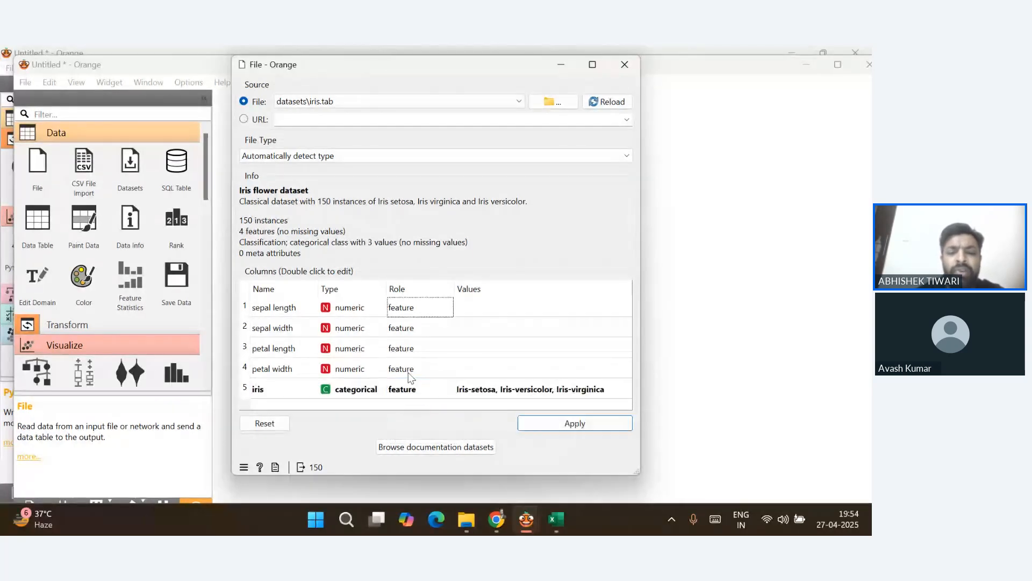
Set the categorical iris column's role to target, apply the change and close the File widget's settings
double_click(409, 372)
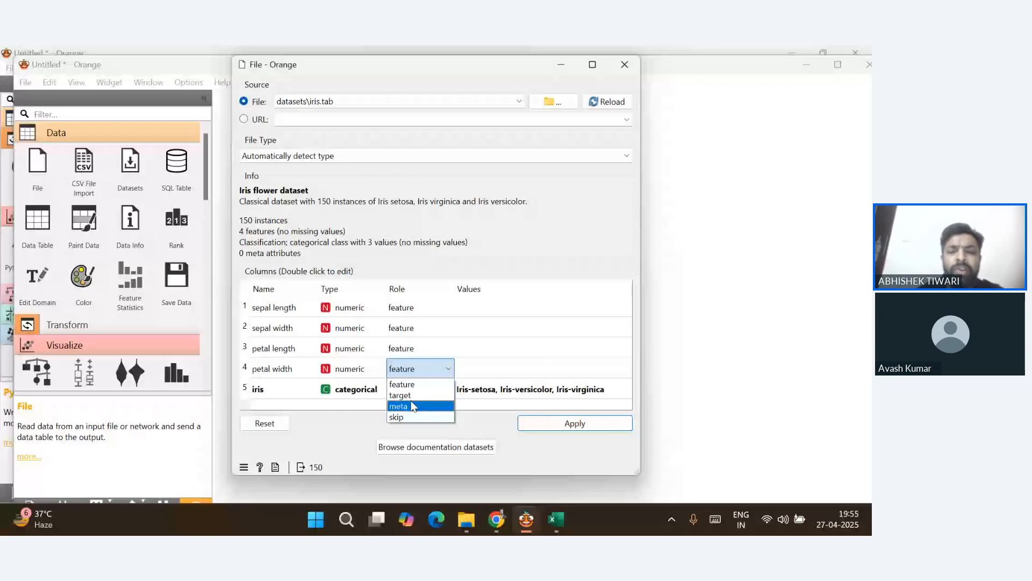
left_click(404, 314)
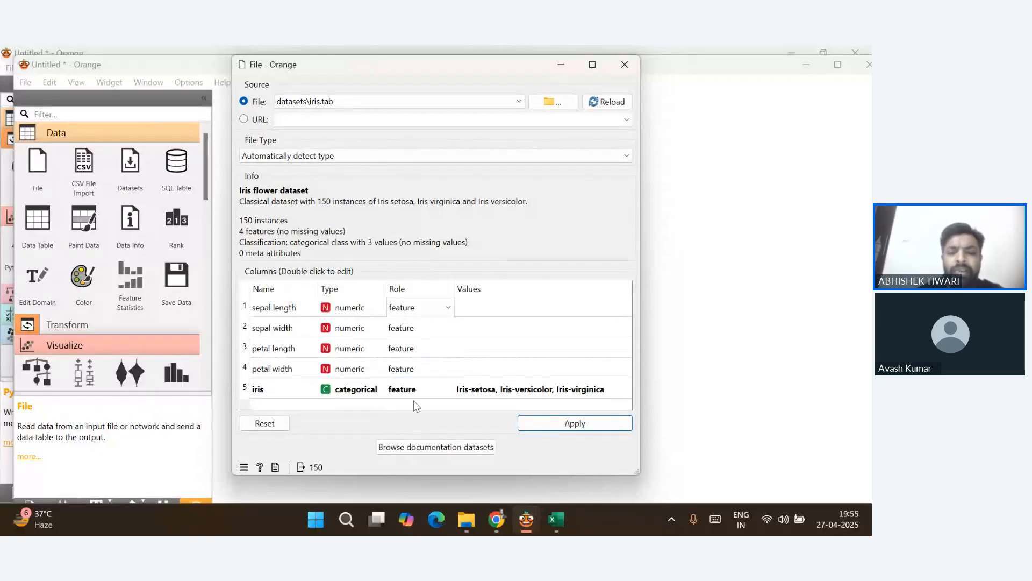
left_click(407, 389)
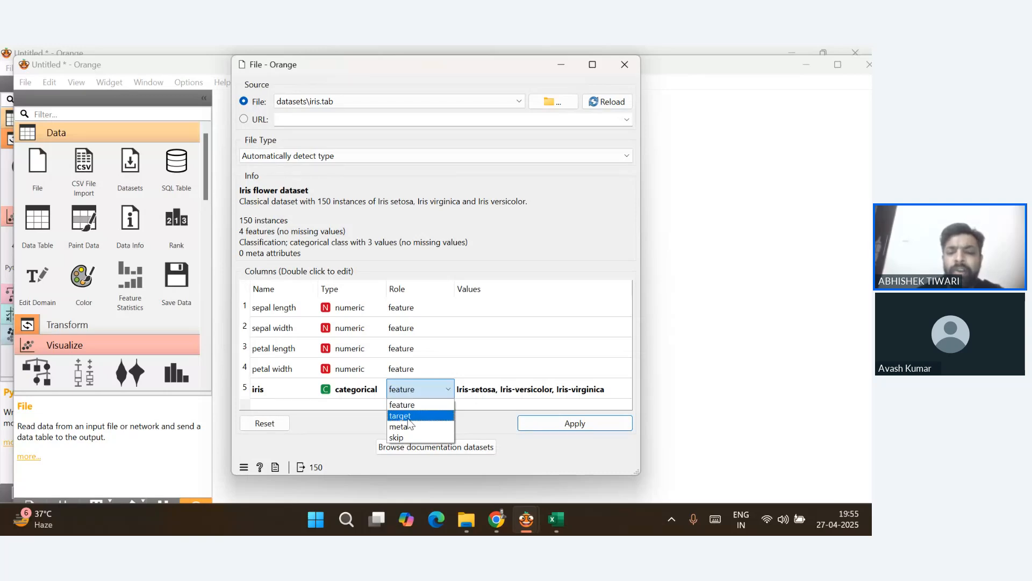
left_click(409, 416)
left_click(544, 424)
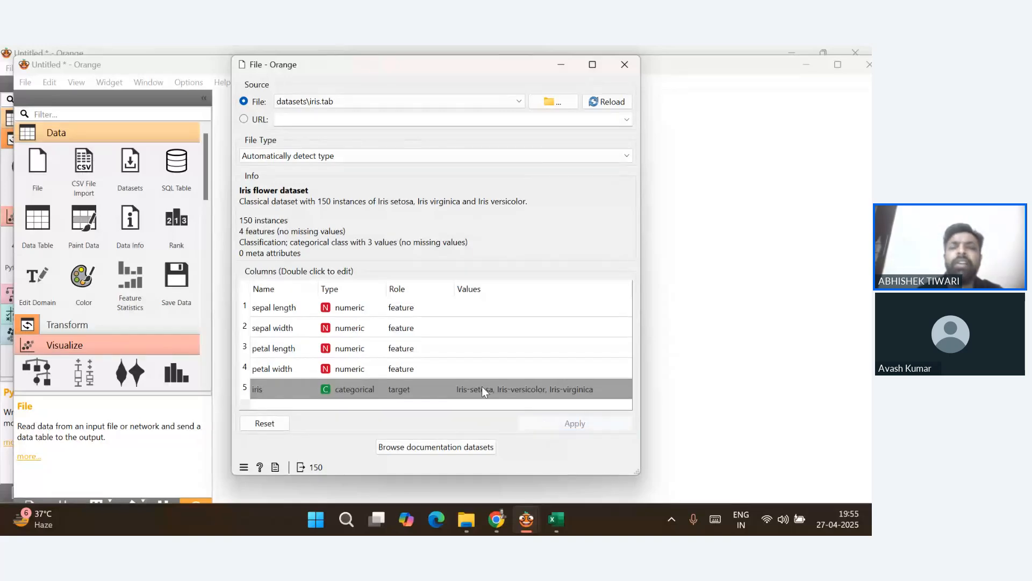
left_click(625, 67)
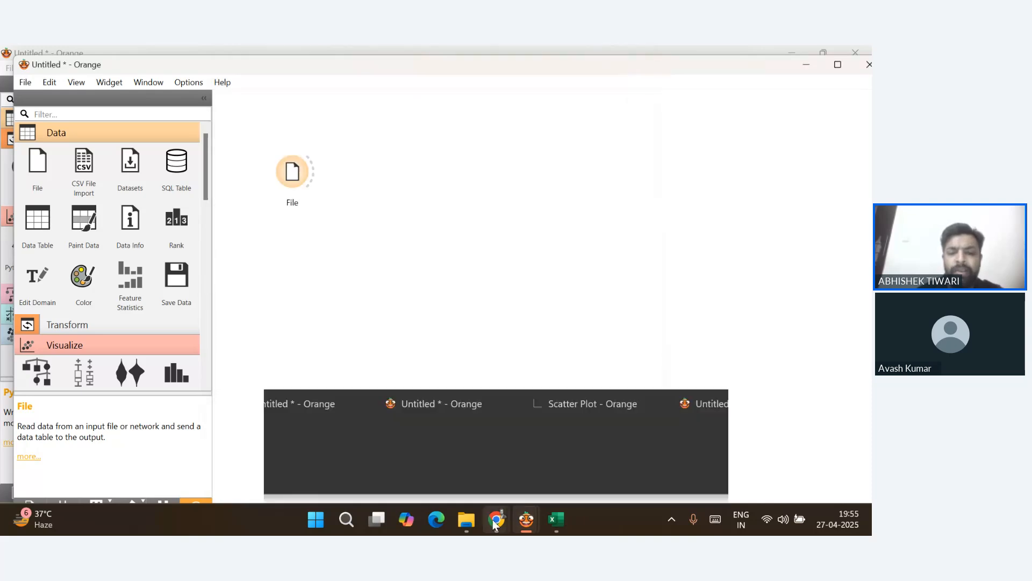
Switch to the Zoho Meeting webinar in the browser and read the attendees' latest Q&A messages
mouse_move(495, 523)
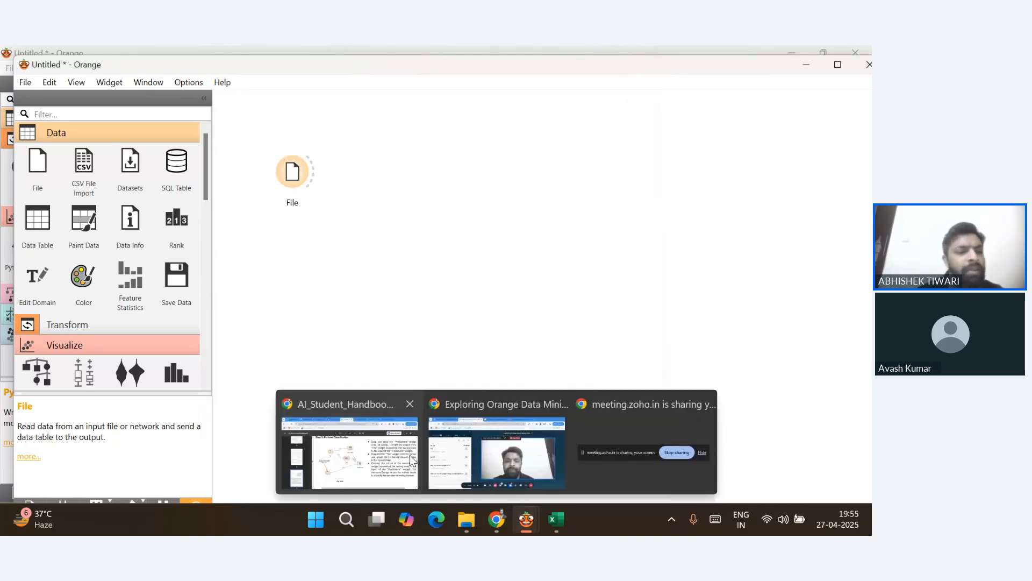
left_click(520, 486)
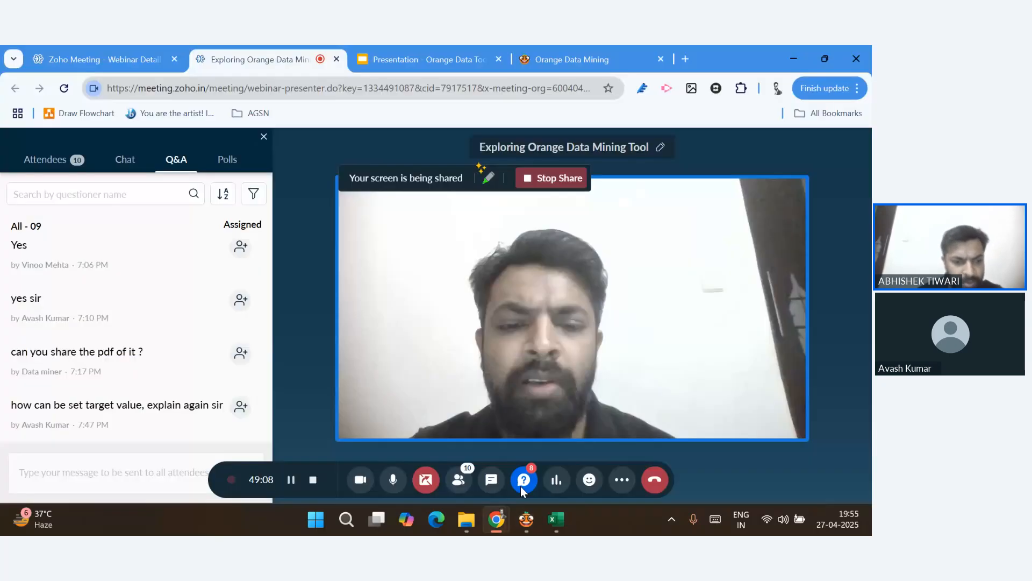
mouse_move(139, 343)
scroll(139, 342, "down", 2)
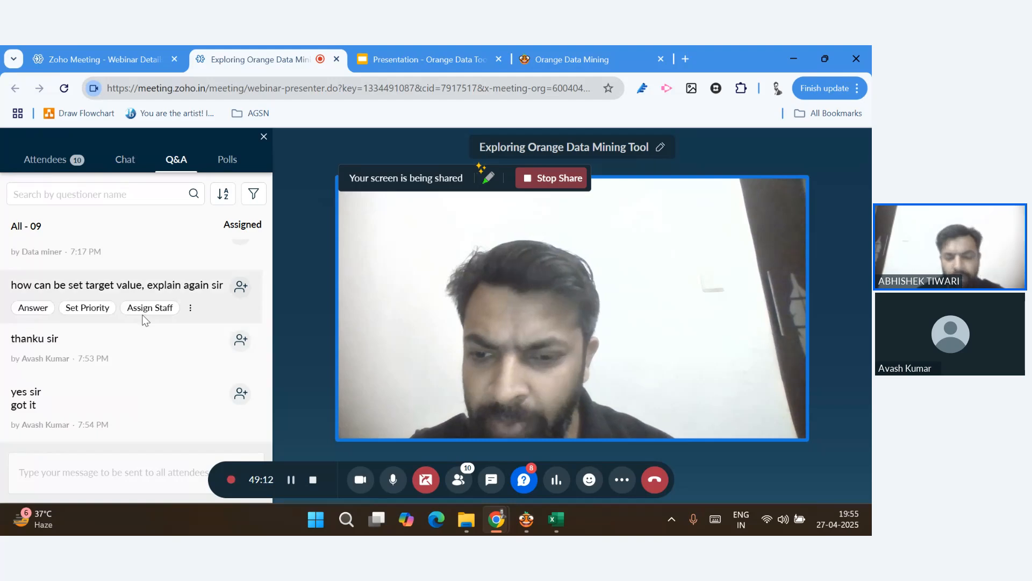
scroll(143, 318, "up", 2)
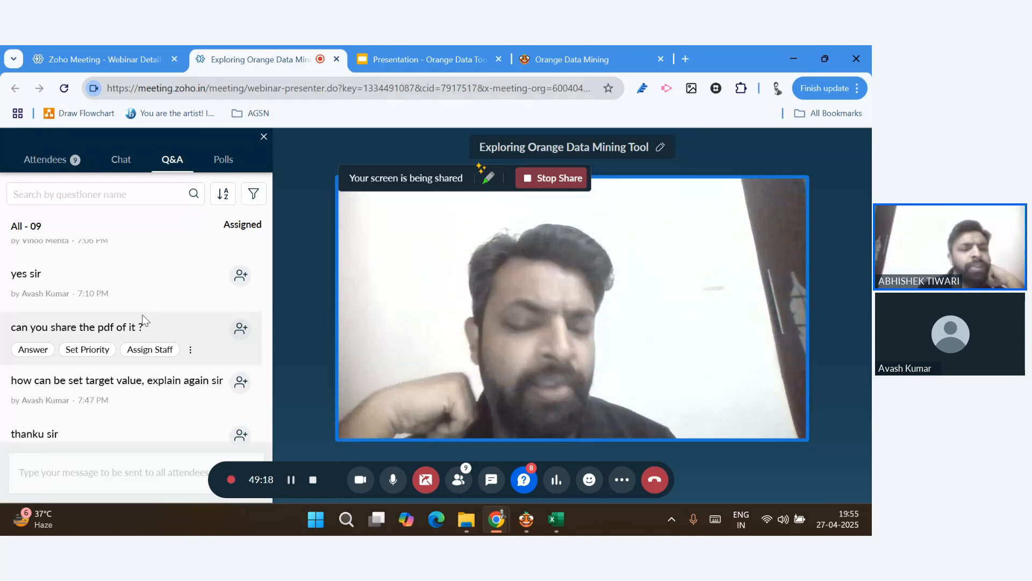
scroll(144, 320, "down", 2)
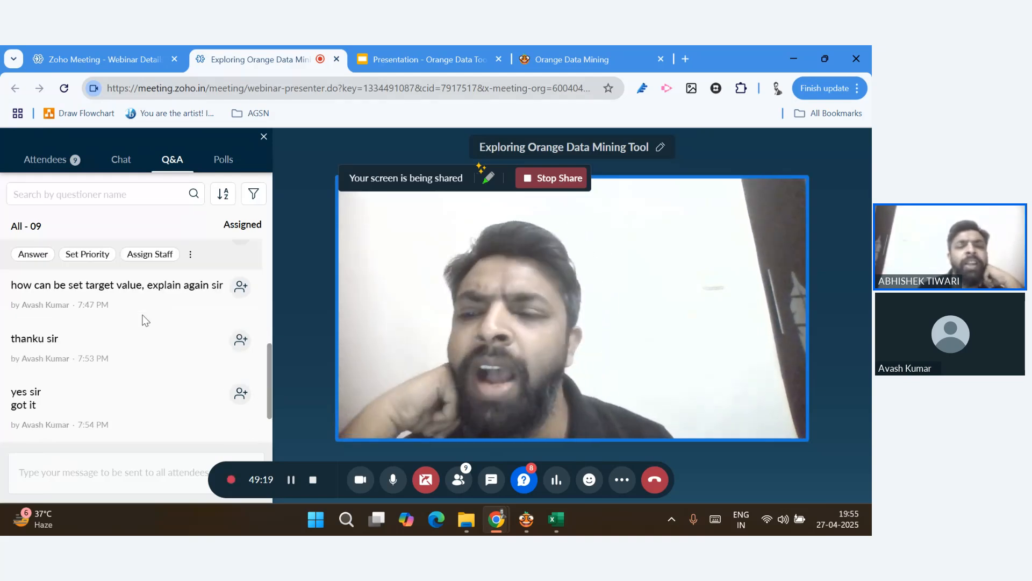
mouse_move(144, 320)
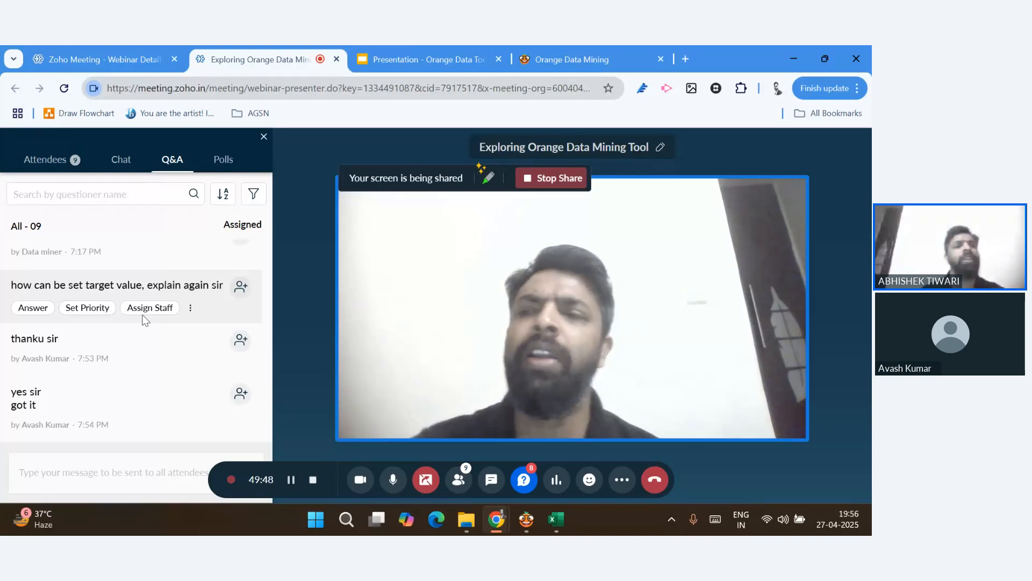
Look through the webinar's attendee list and return to the Q&A
left_click(41, 164)
scroll(138, 351, "down", 3)
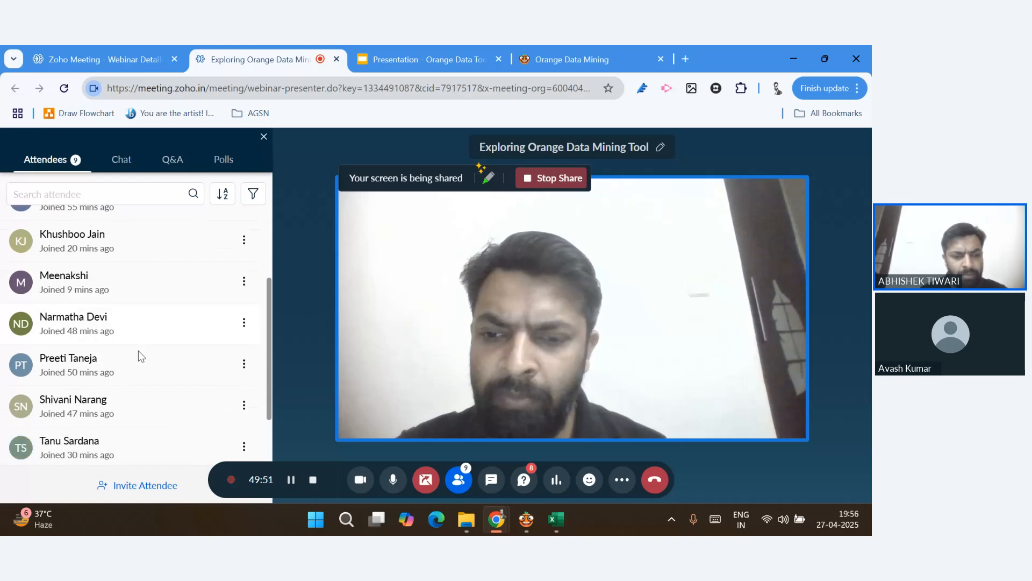
scroll(138, 350, "up", 5)
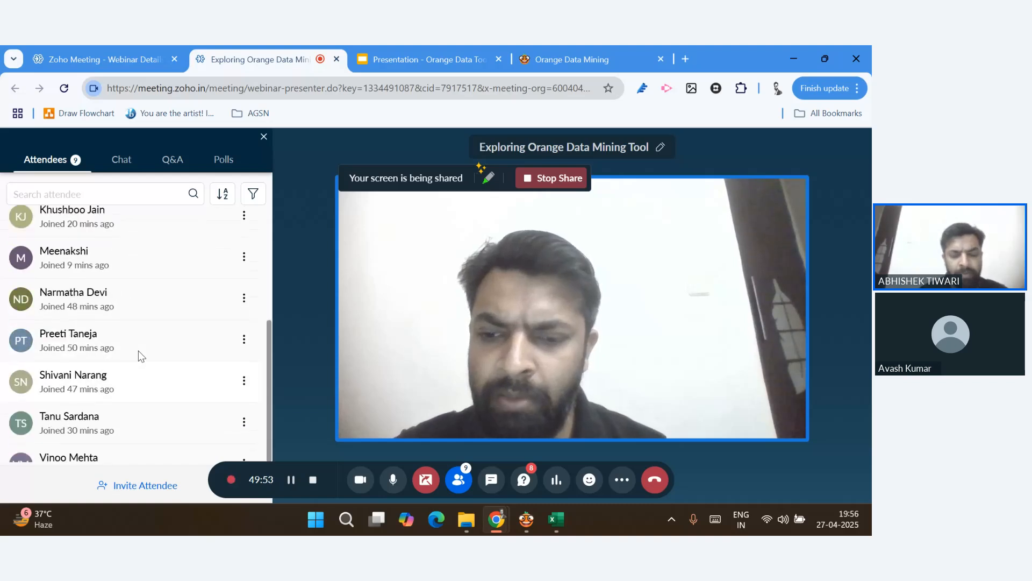
left_click(172, 161)
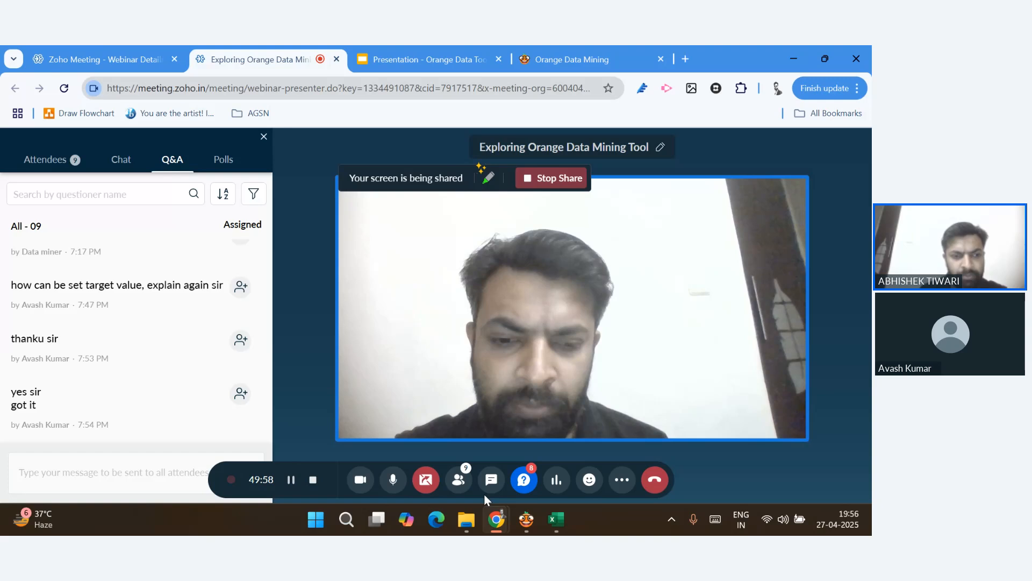
Reopen the attendee list and examine who is still in the webinar and how long ago each person joined
left_click(44, 162)
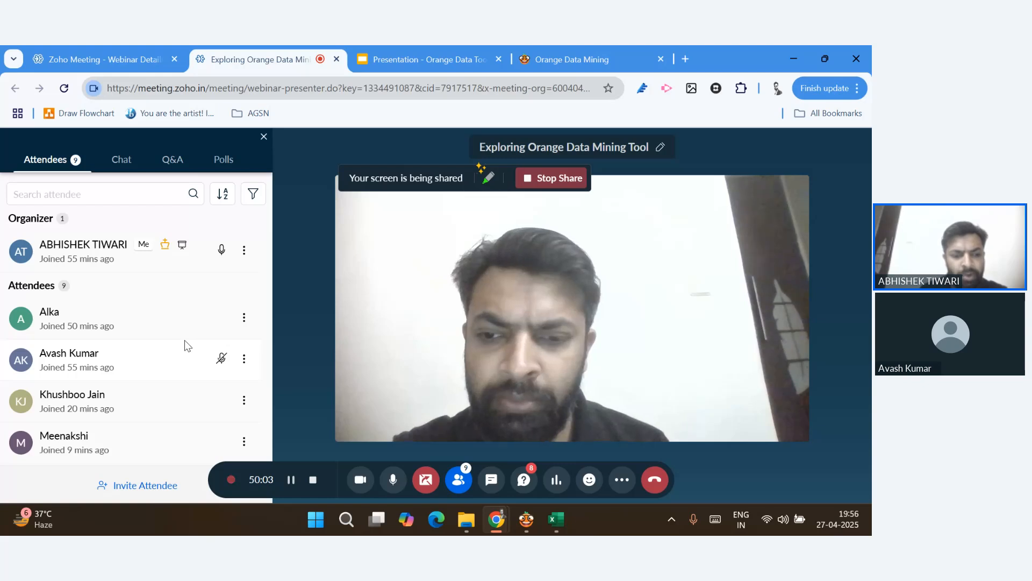
scroll(187, 345, "down", 3)
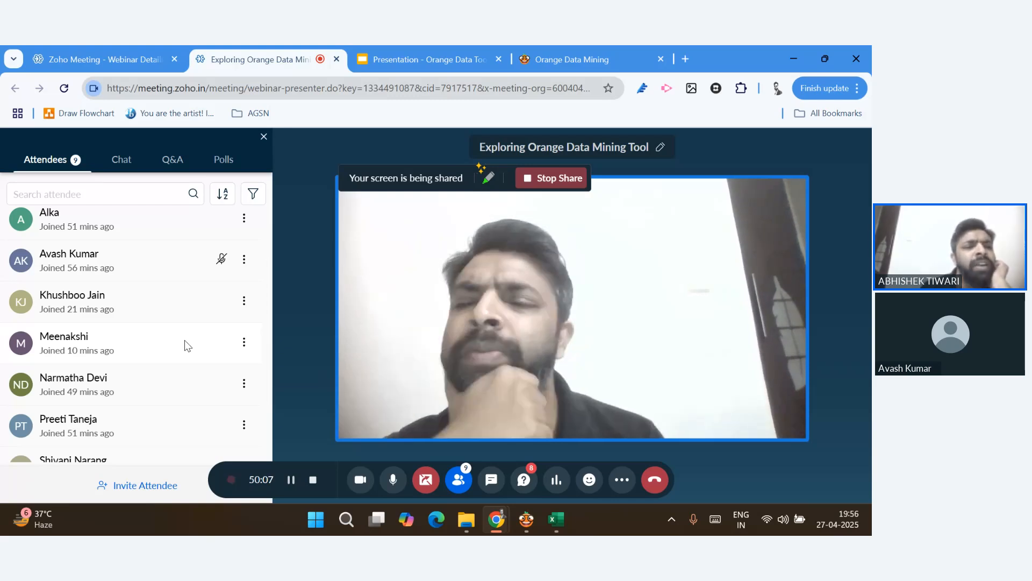
scroll(184, 344, "up", 3)
scroll(184, 344, "down", 2)
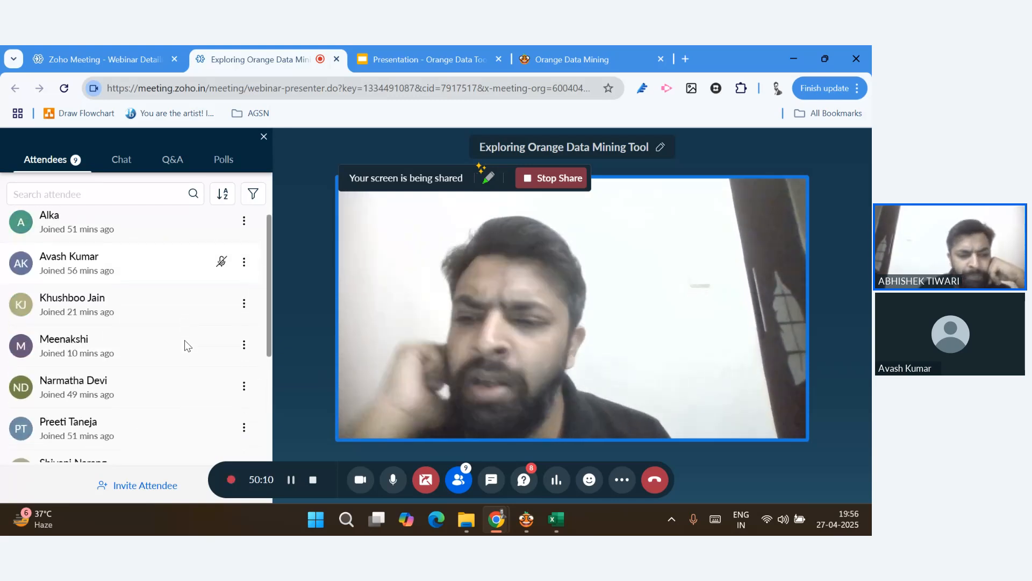
scroll(185, 344, "down", 2)
scroll(185, 344, "down", 1)
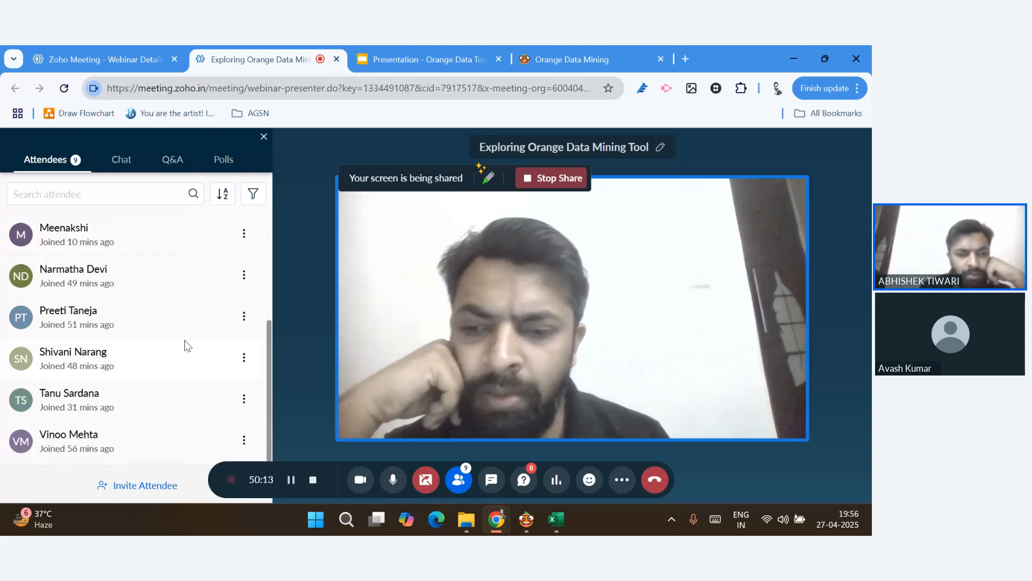
scroll(185, 344, "up", 5)
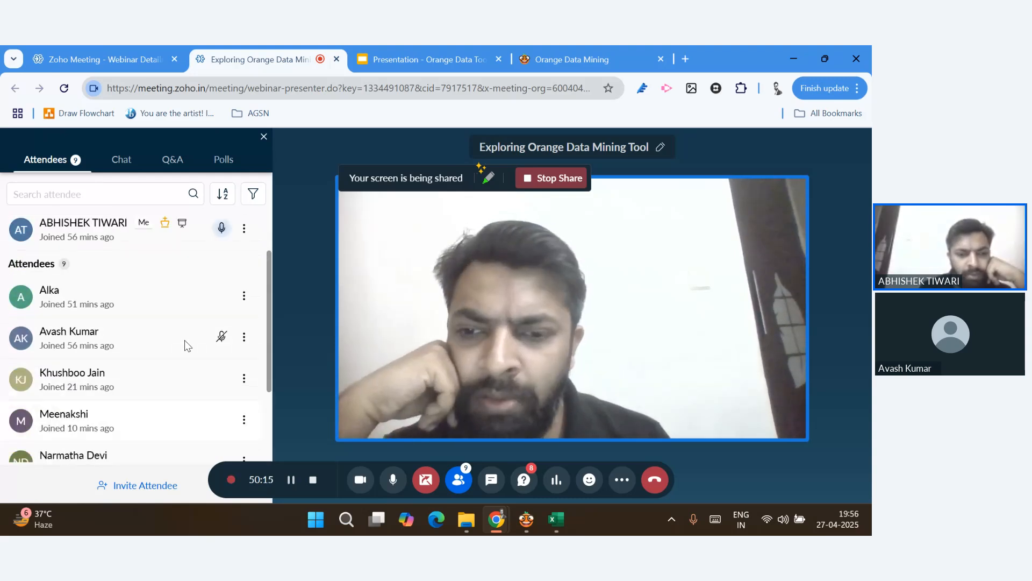
scroll(186, 345, "down", 4)
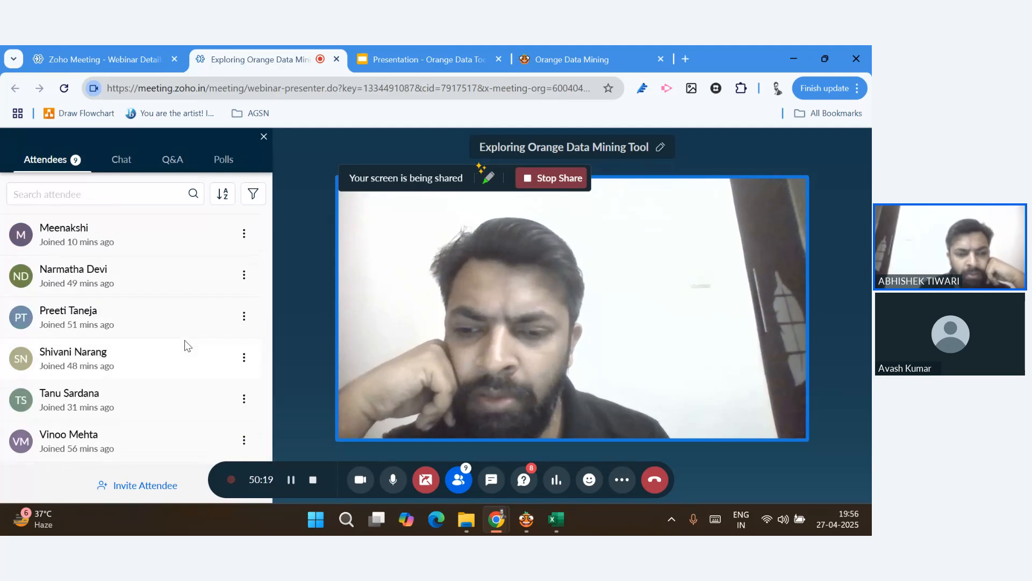
scroll(185, 339, "up", 5)
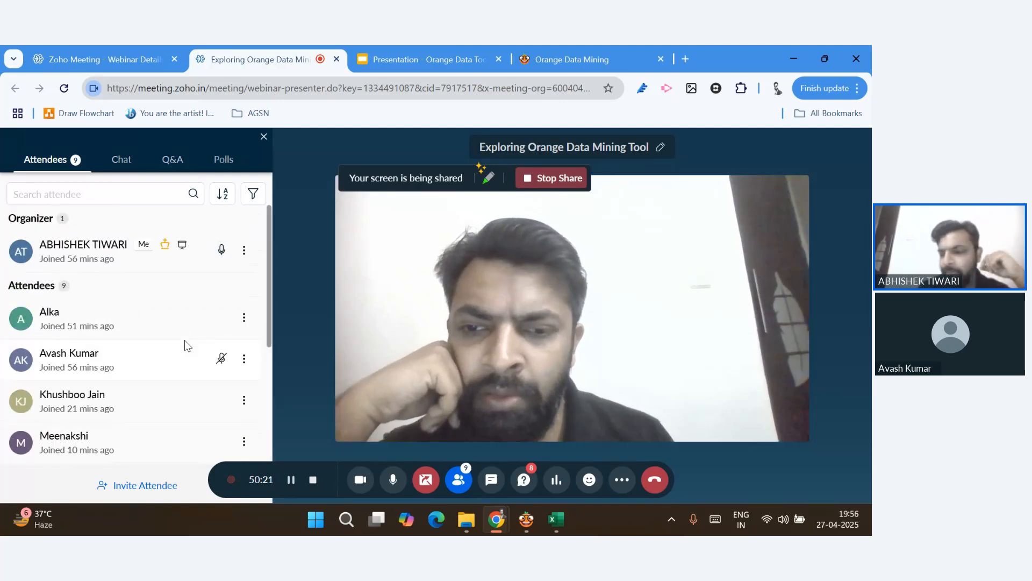
scroll(186, 344, "down", 3)
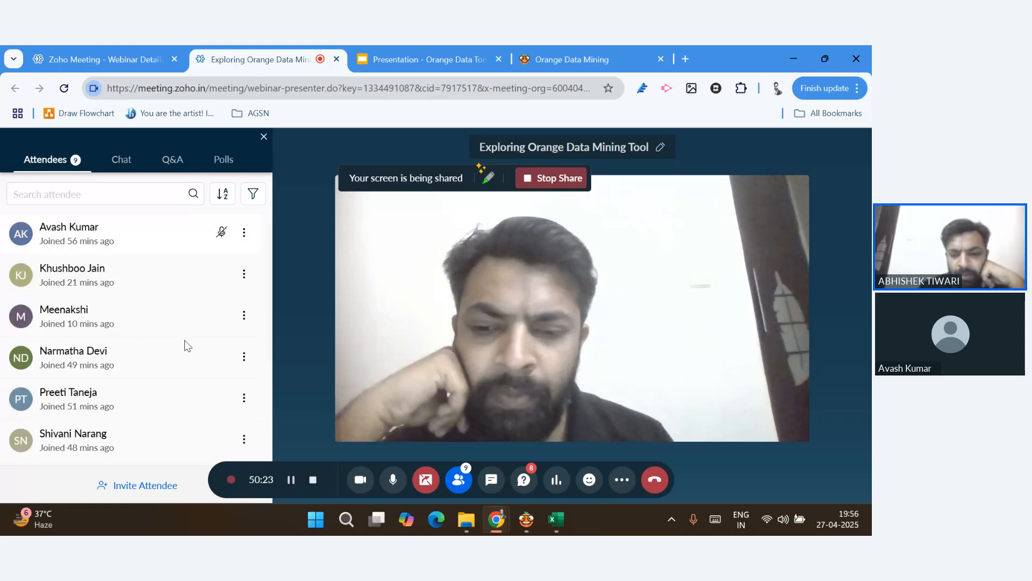
scroll(185, 345, "down", 1)
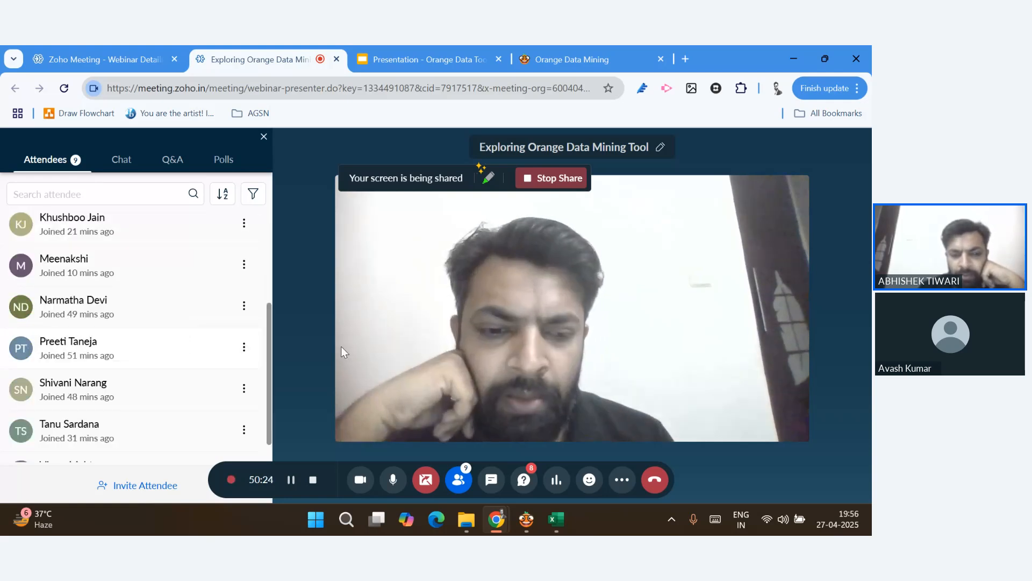
Check the Q&A once more for new attendee questions and stop sharing the screen
left_click(524, 481)
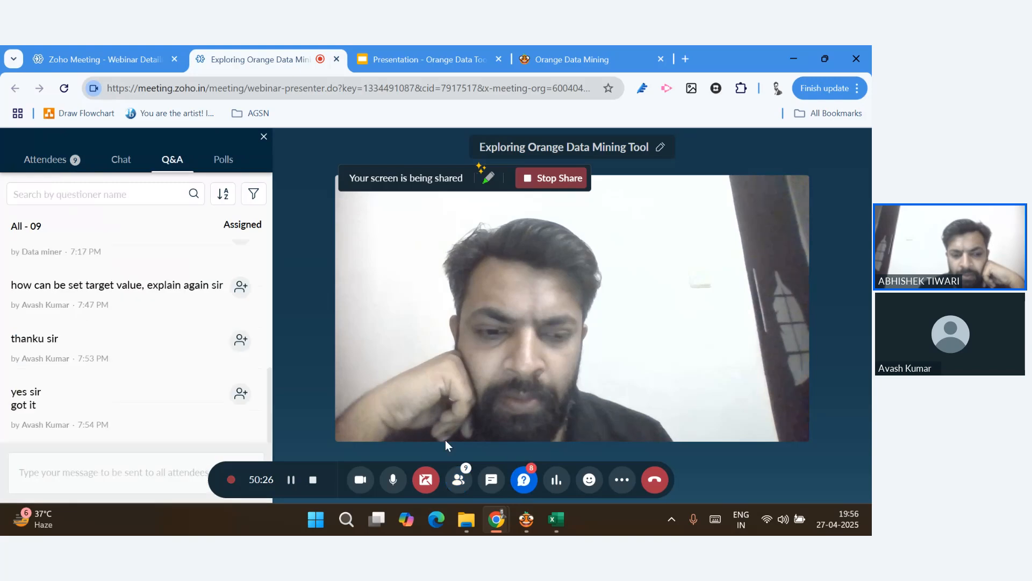
mouse_move(180, 397)
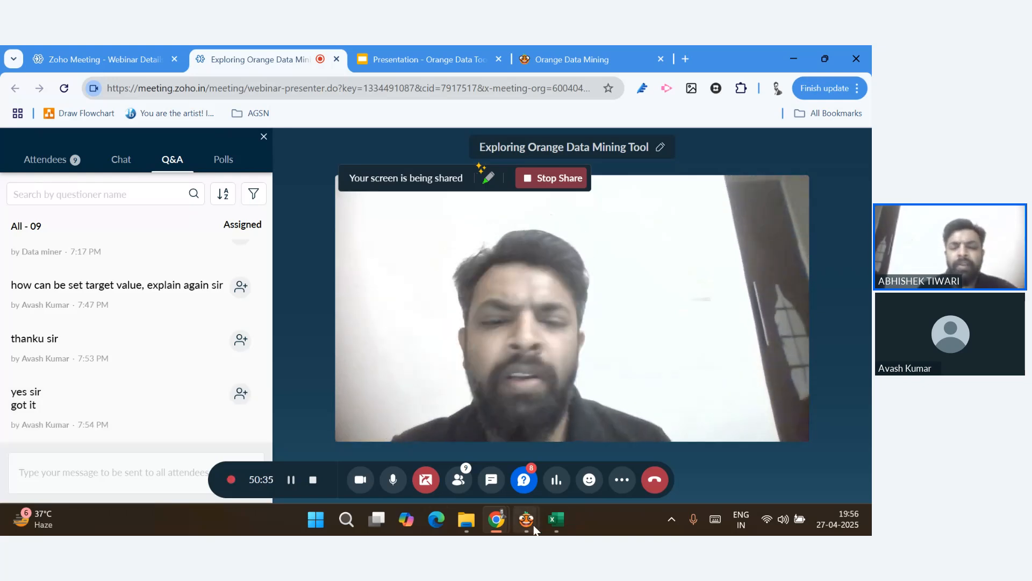
mouse_move(532, 525)
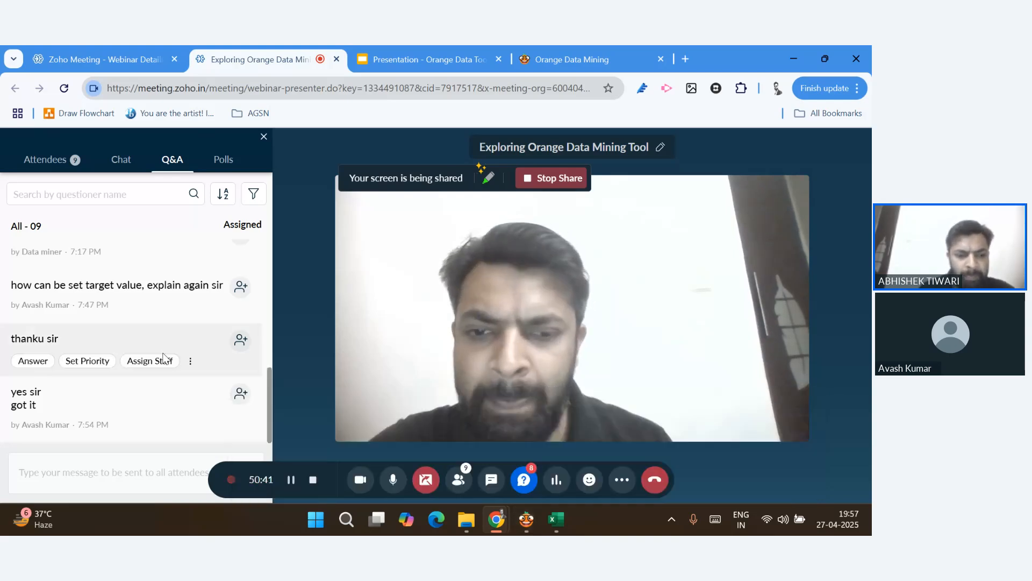
mouse_move(138, 435)
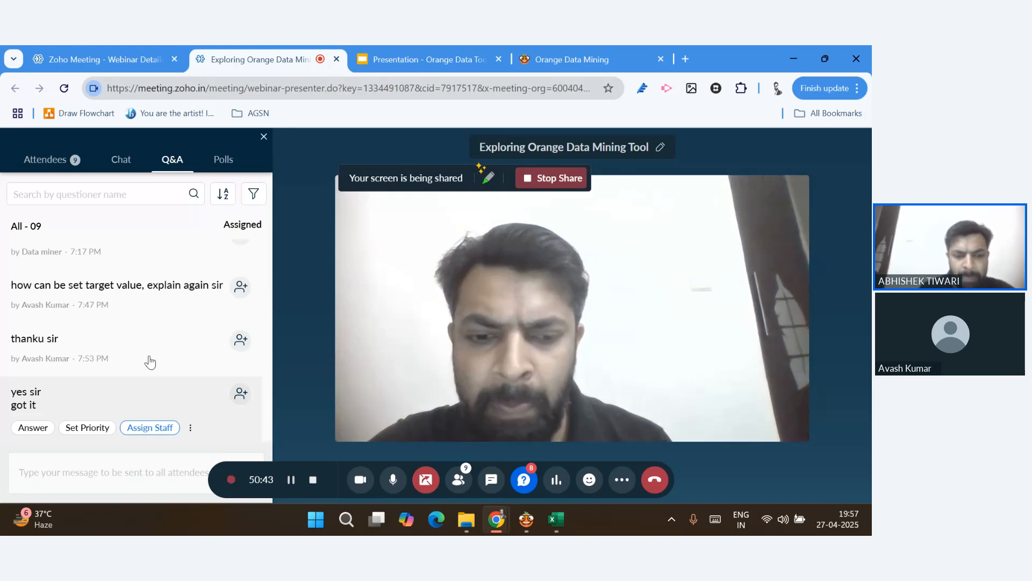
scroll(147, 359, "up", 1)
scroll(150, 357, "down", 1)
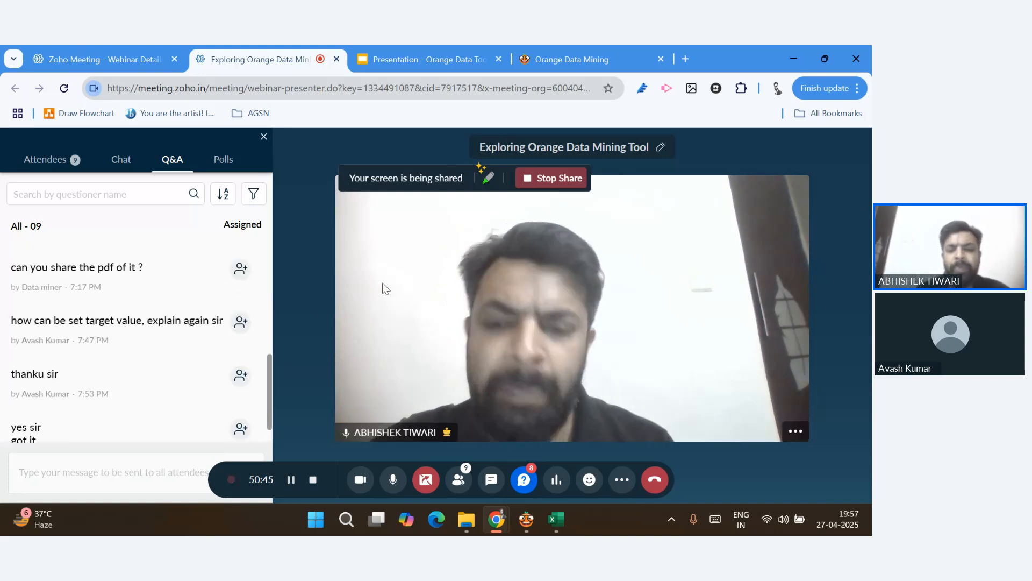
left_click(437, 478)
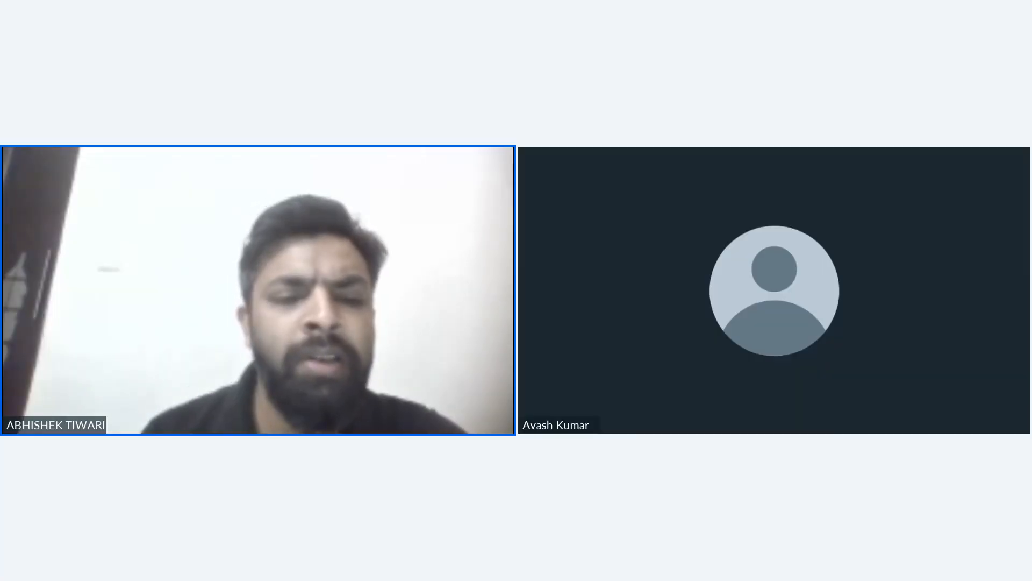